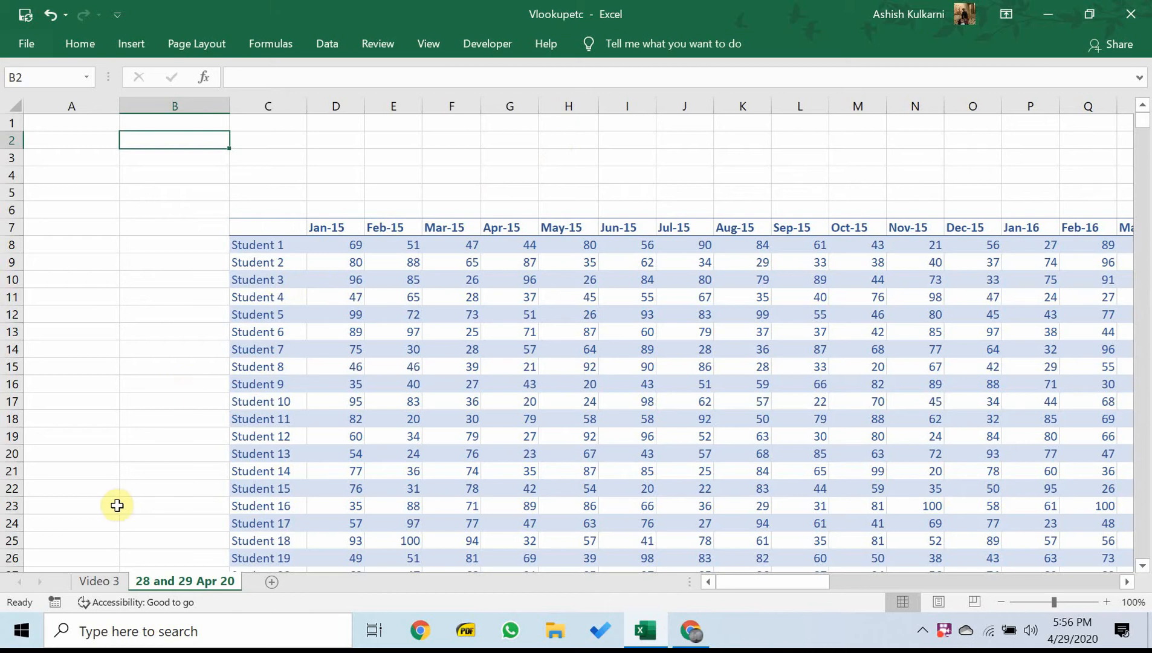
# - Review the topic list on the Video 3 sheet and the student attendance table on the 28 and 29 Apr 20 sheet
pyautogui.click(98, 582)
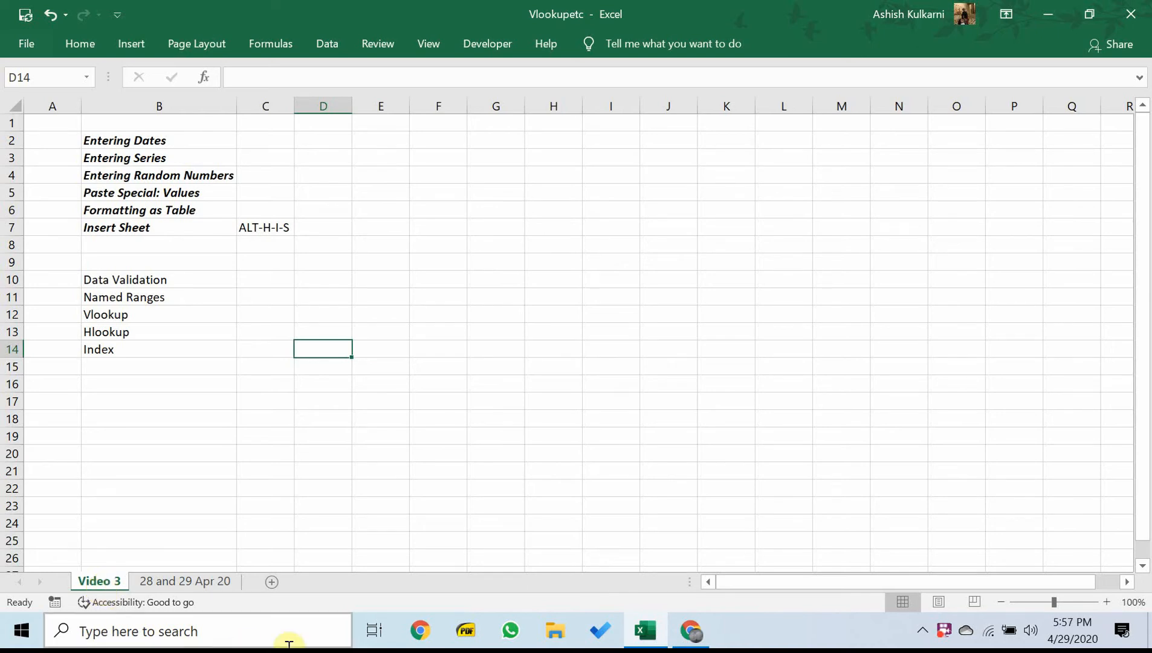
pyautogui.click(551, 641)
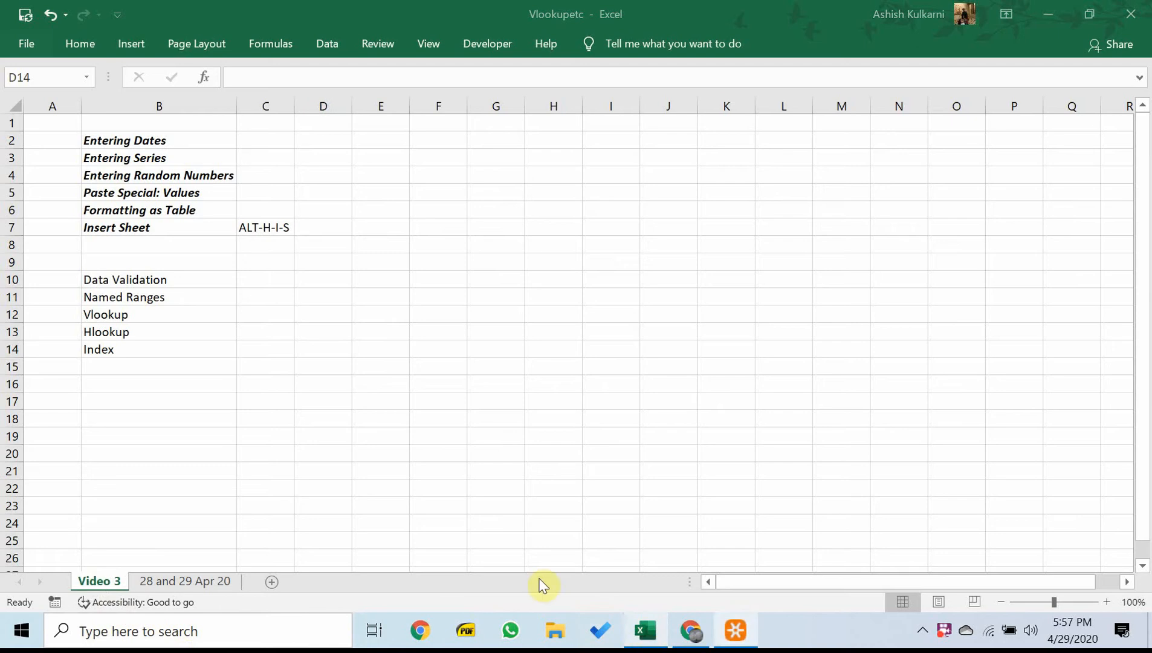
pyautogui.click(167, 579)
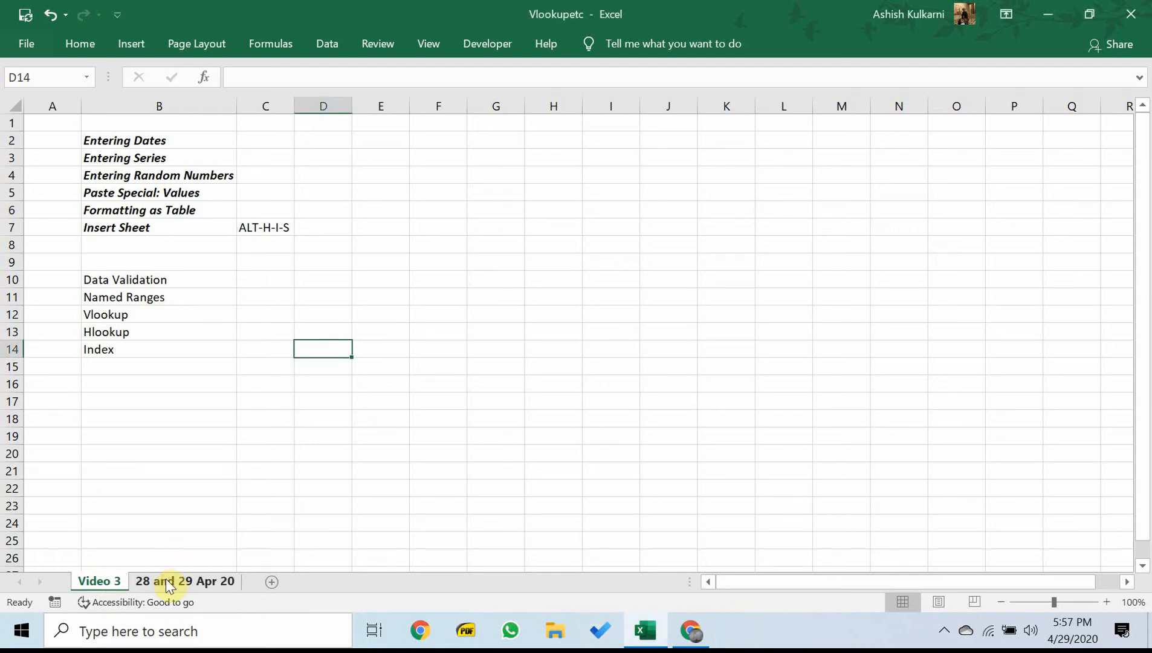
pyautogui.click(166, 580)
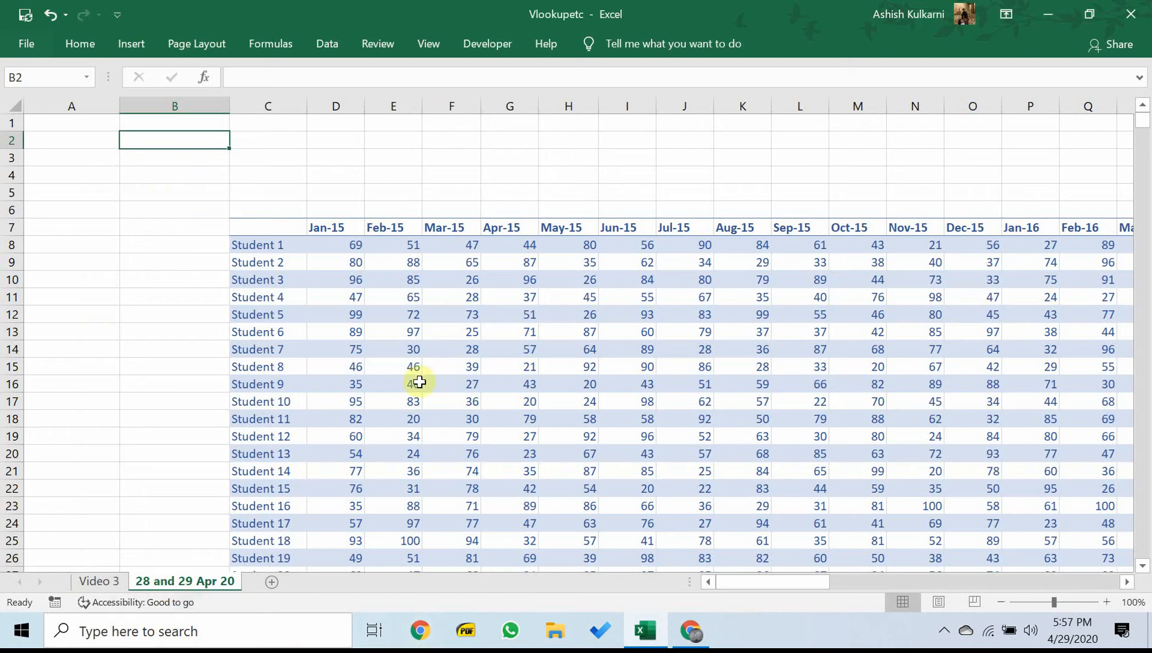
pyautogui.moveTo(1142, 118); pyautogui.dragTo(1130, 311)
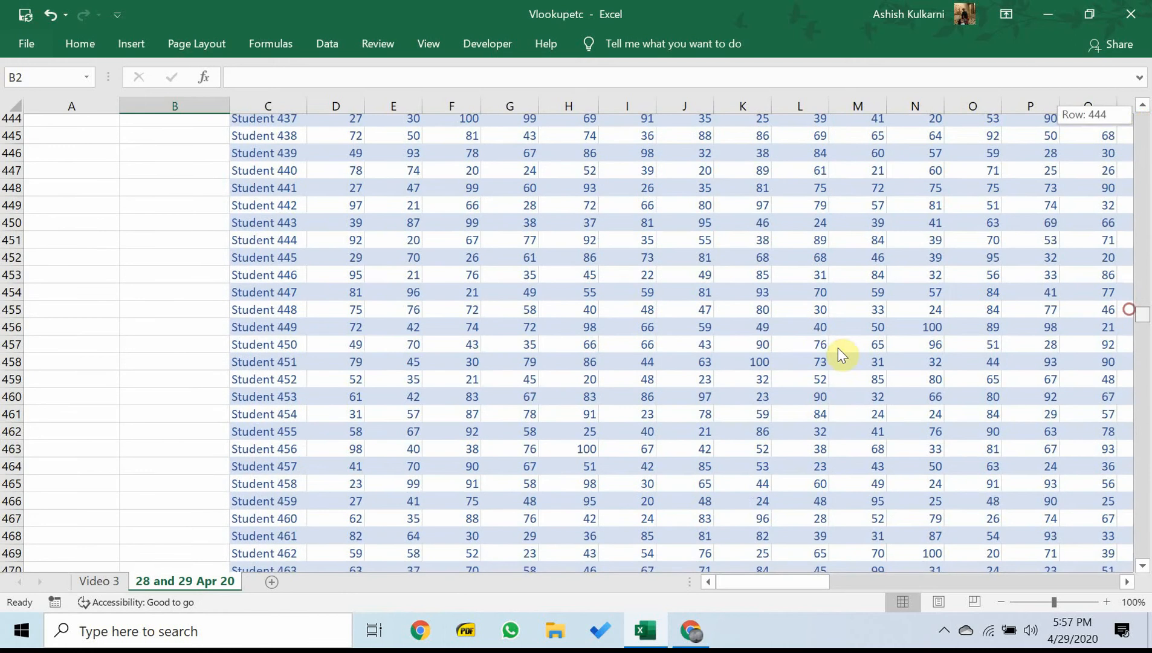
pyautogui.click(827, 349)
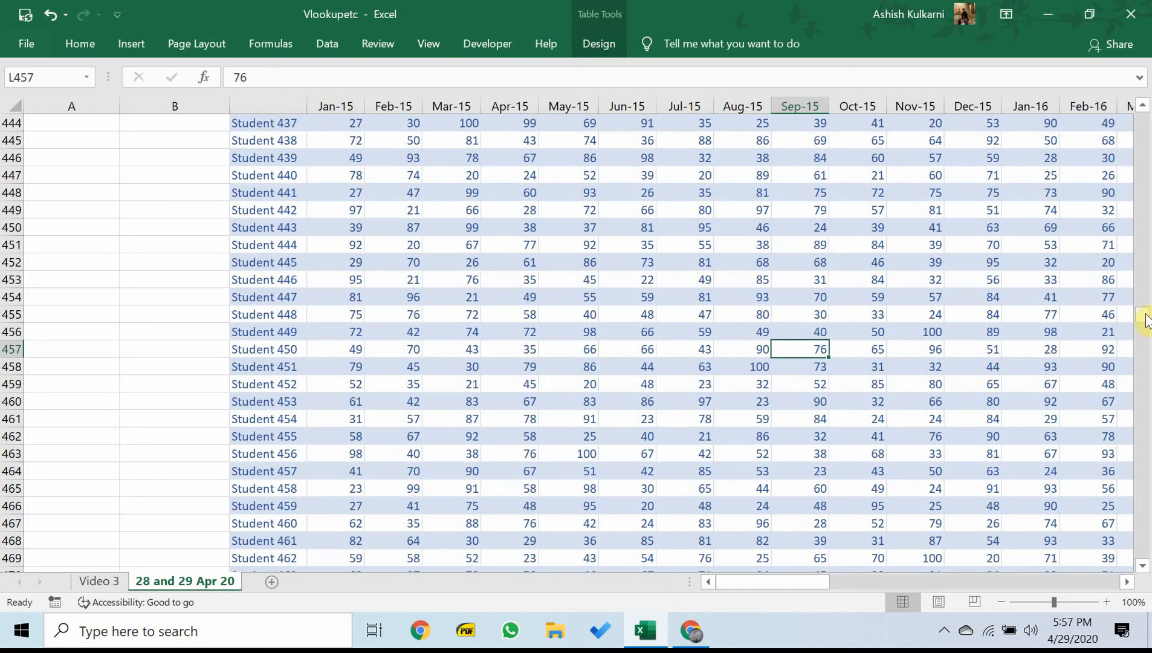
pyautogui.moveTo(1146, 320); pyautogui.dragTo(1141, 122)
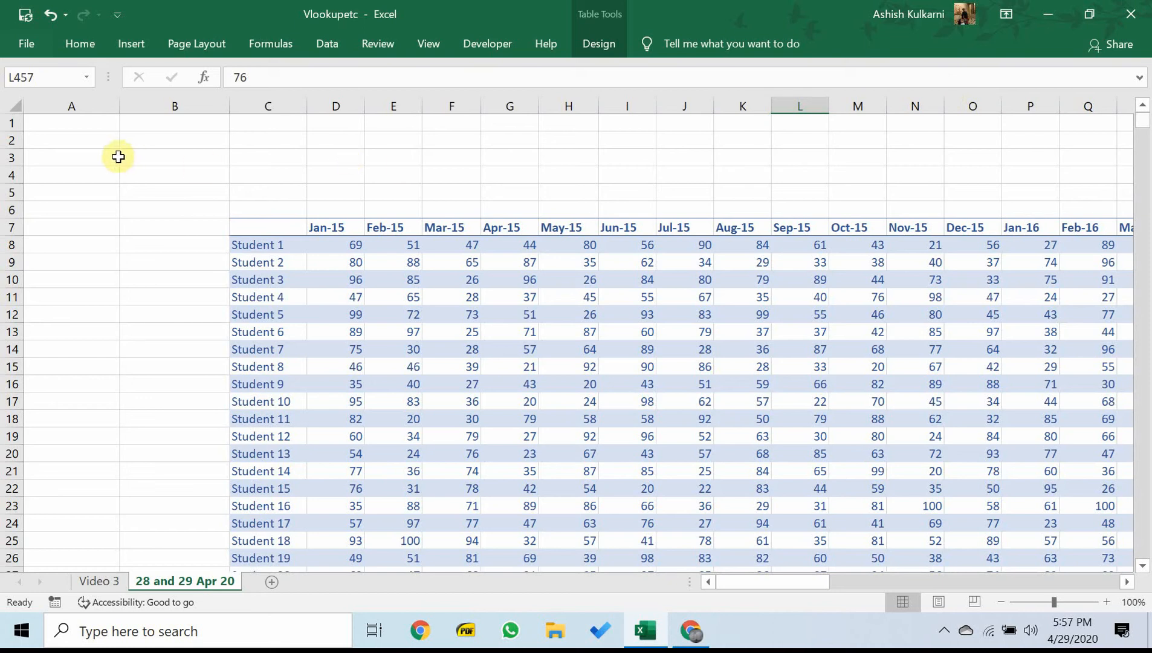
# - Enter the headings Student in A2 and Month in B2 above the attendance table
pyautogui.click(80, 142)
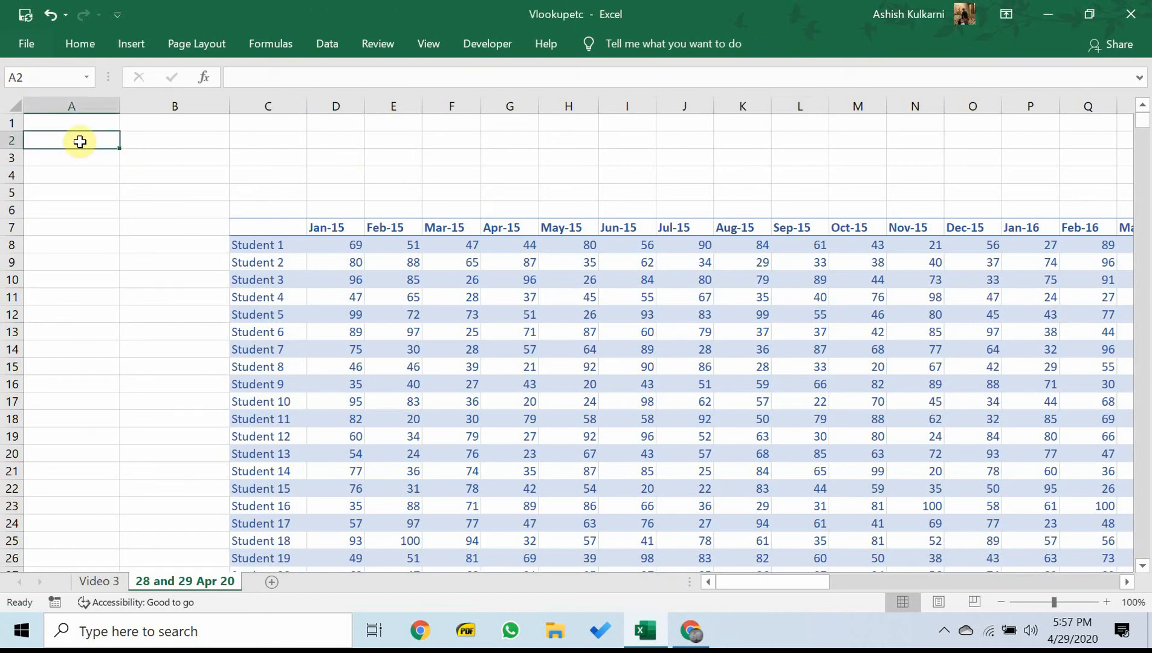
pyautogui.write('Student')
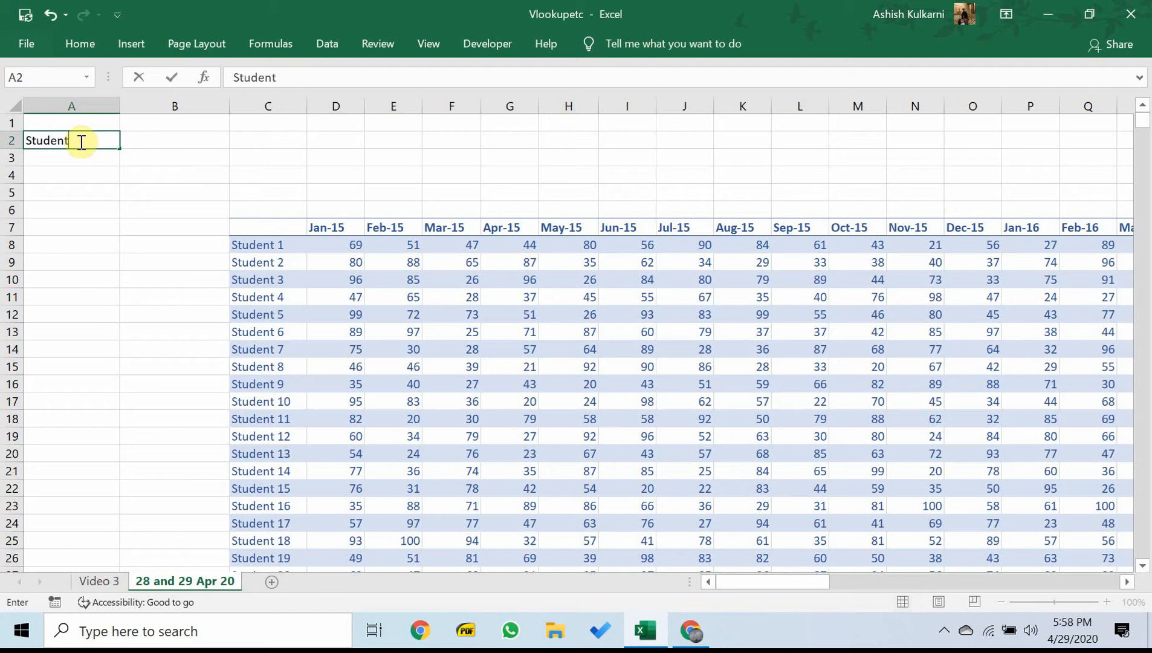
pyautogui.press('Return')
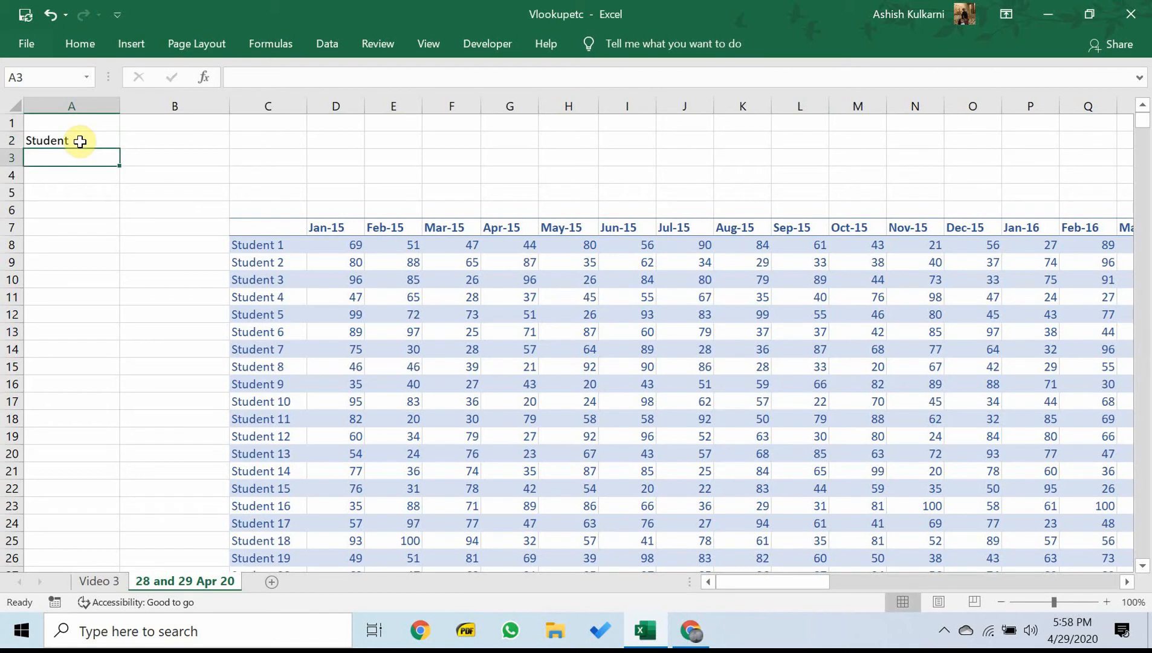
pyautogui.click(142, 145)
pyautogui.write('Month')
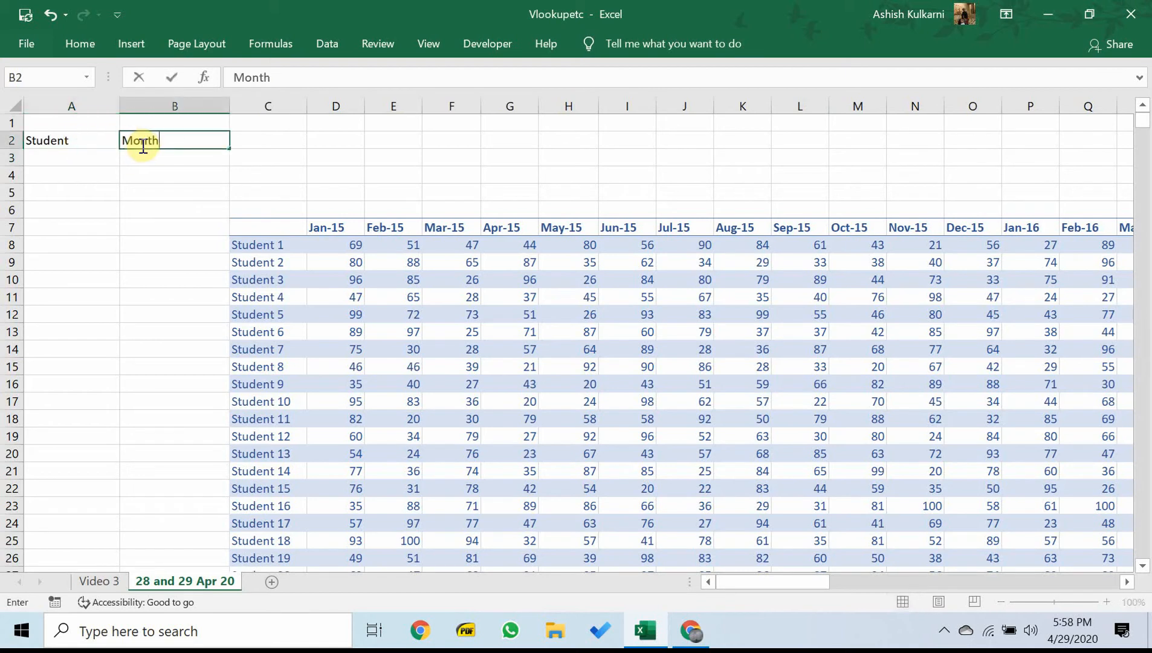
pyautogui.press('Return')
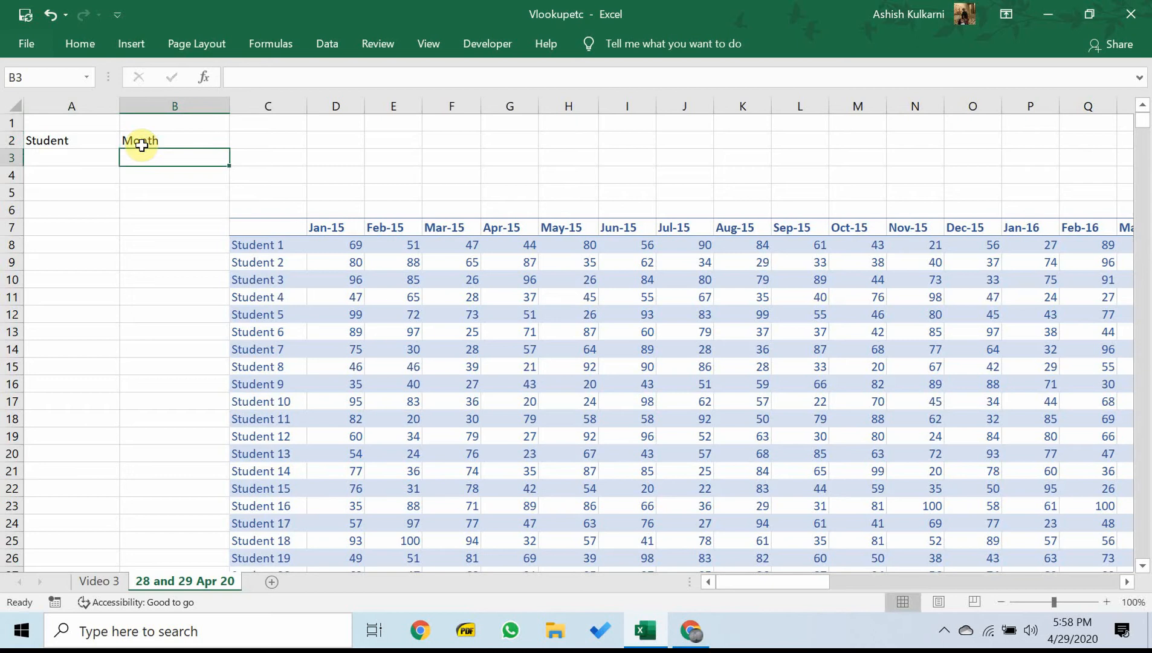
pyautogui.click(53, 153)
pyautogui.click(156, 155)
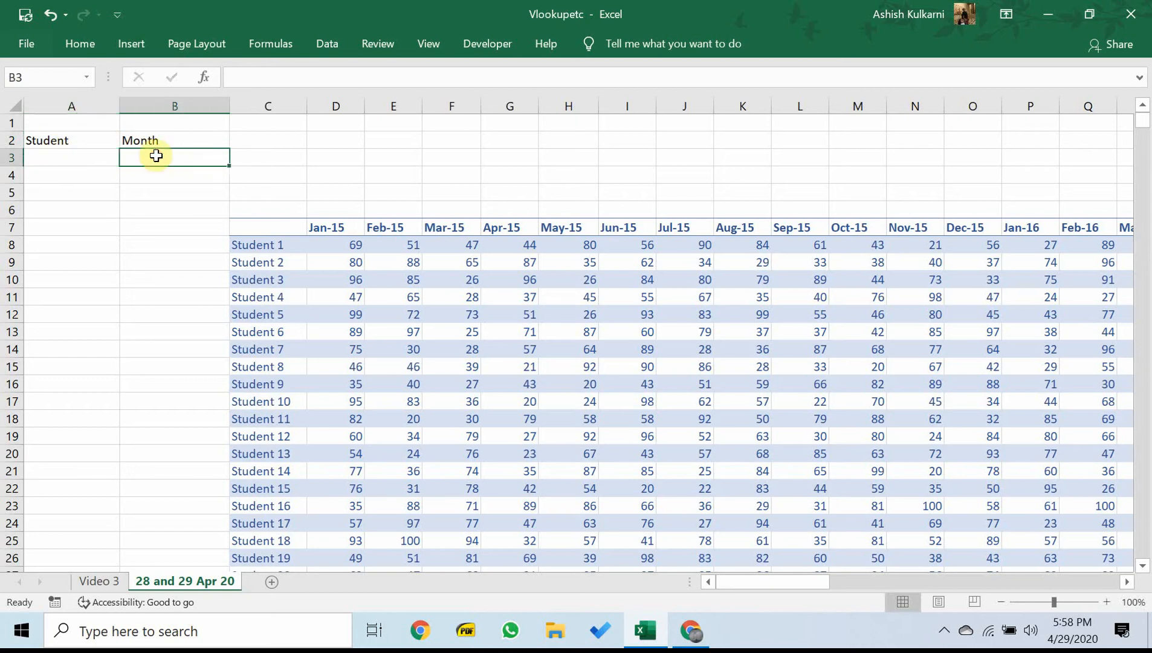
# - Enter the heading Hours Attended in C2 and fit column C's width to it
pyautogui.click(275, 140)
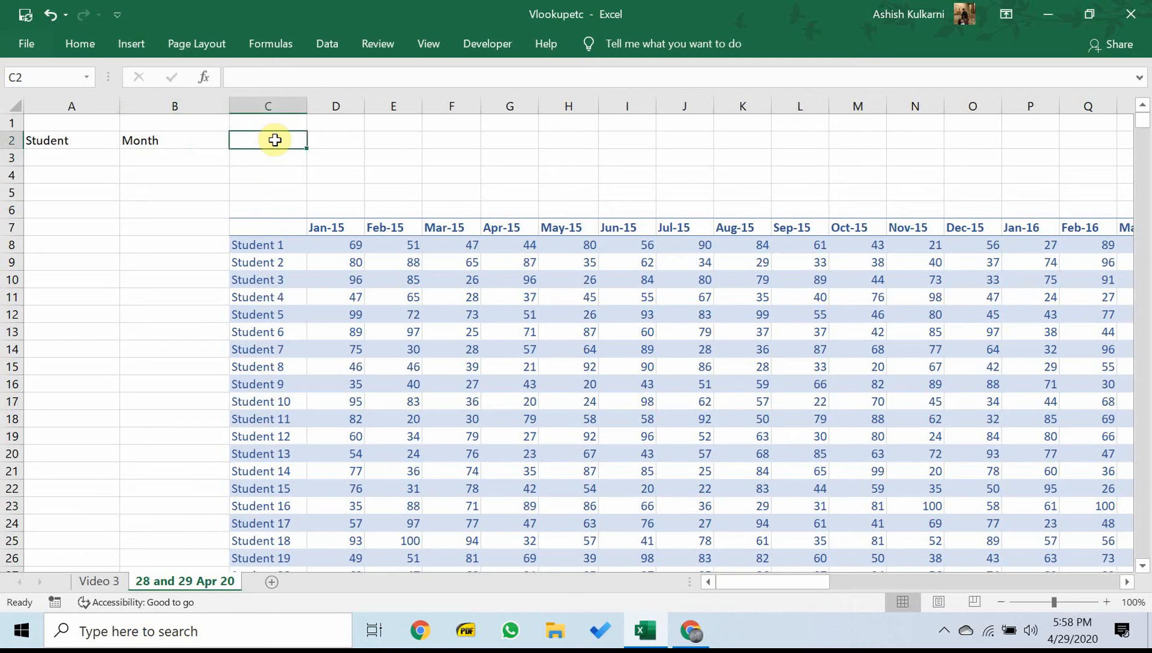
pyautogui.write('Hours Ate')
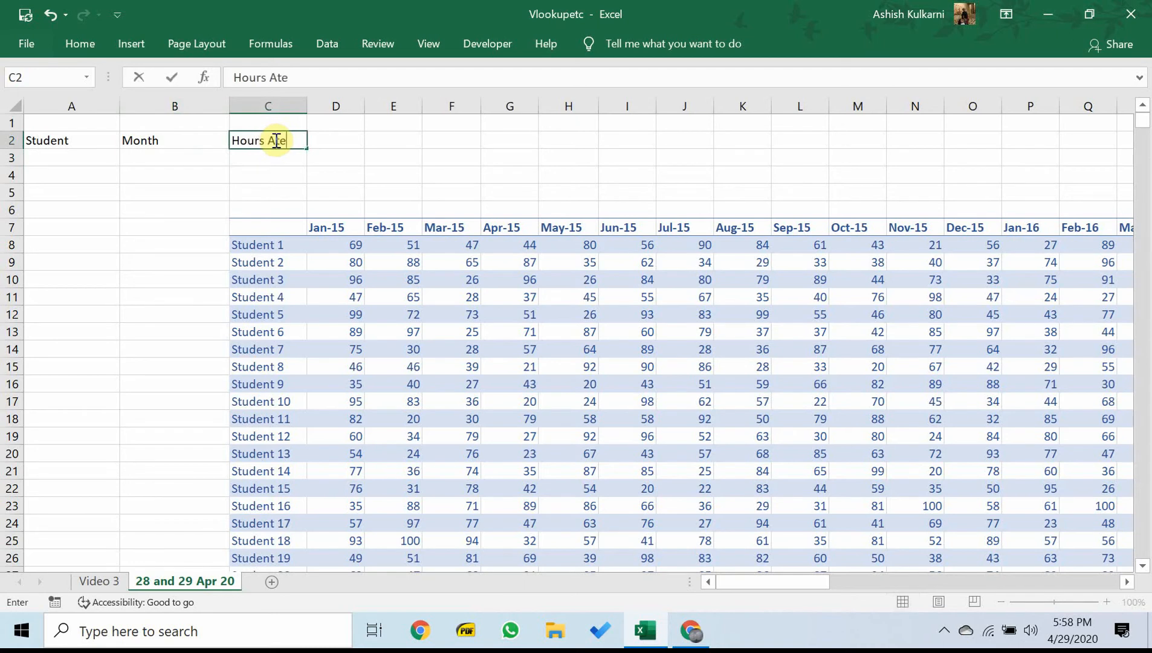
pyautogui.press('BackSpace')
pyautogui.write('tended')
pyautogui.press('Return')
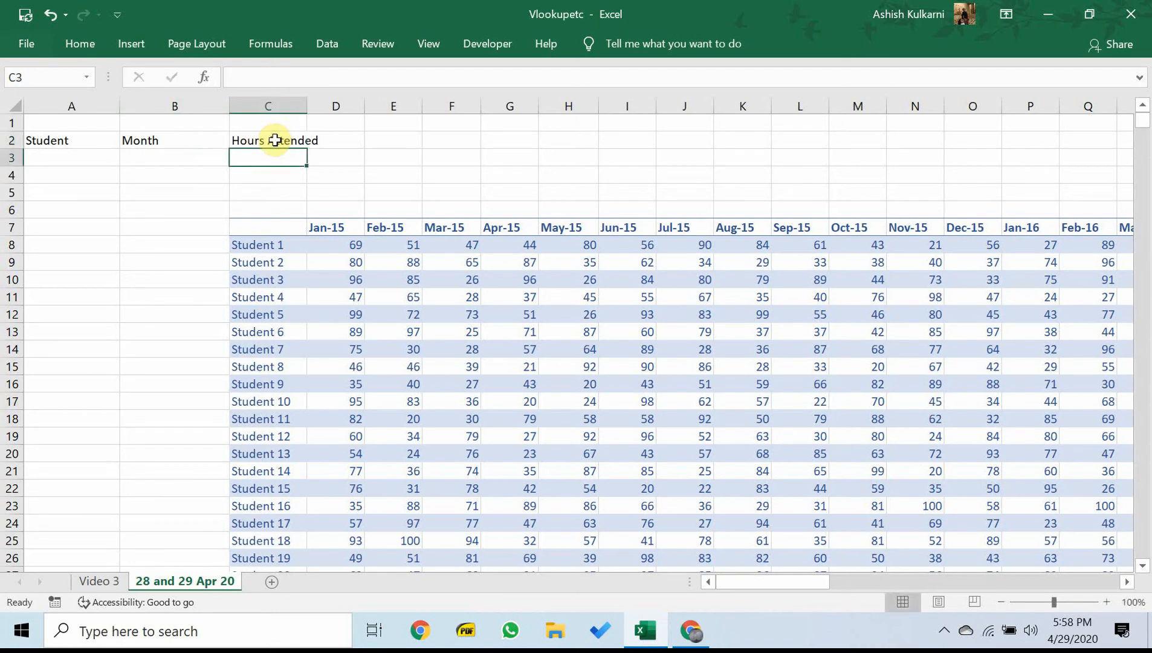
pyautogui.doubleClick(307, 105)
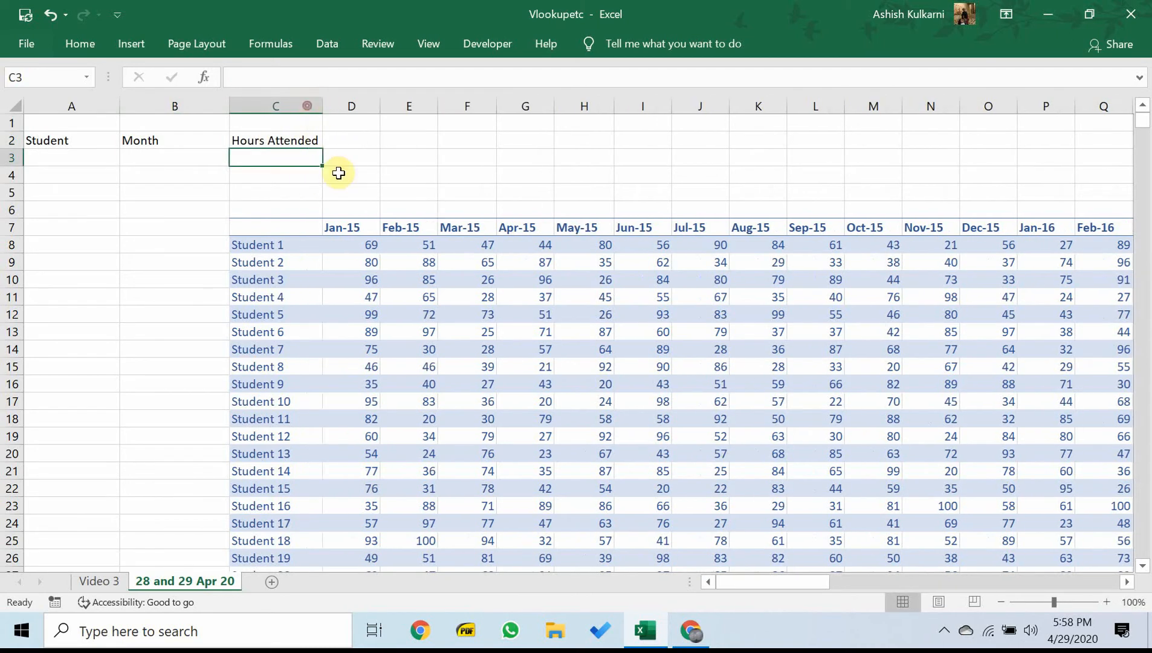
# - Inspect Student 1's Jan-15 value in the attendance table
pyautogui.moveTo(367, 244); pyautogui.dragTo(489, 309)
pyautogui.click(264, 243)
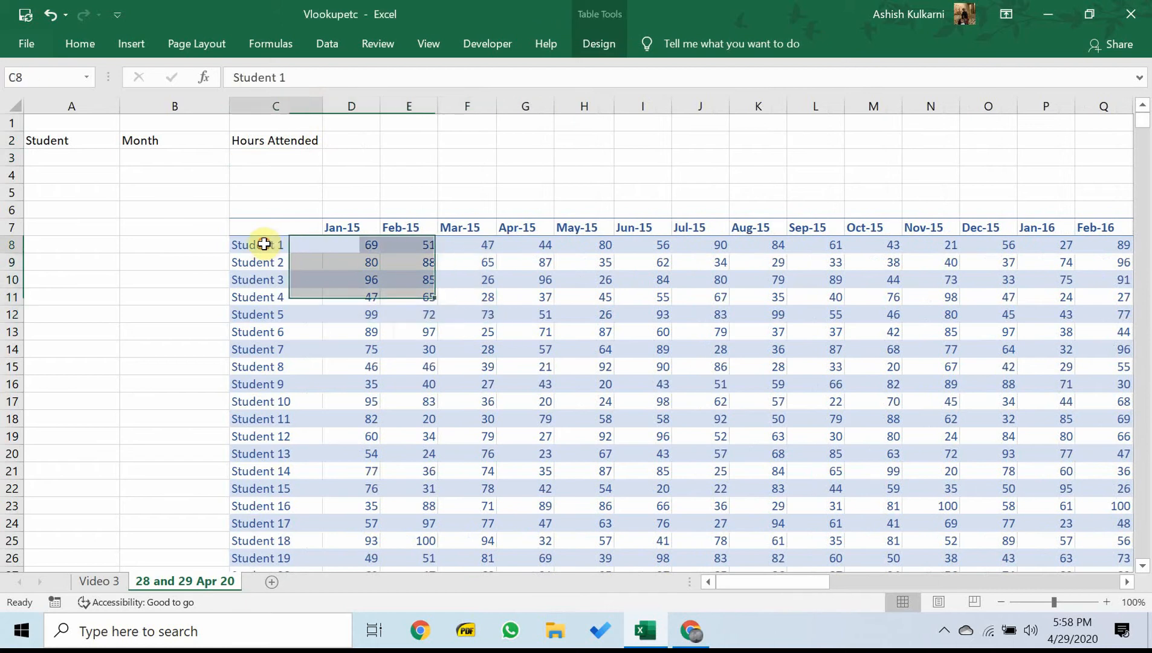
pyautogui.click(363, 242)
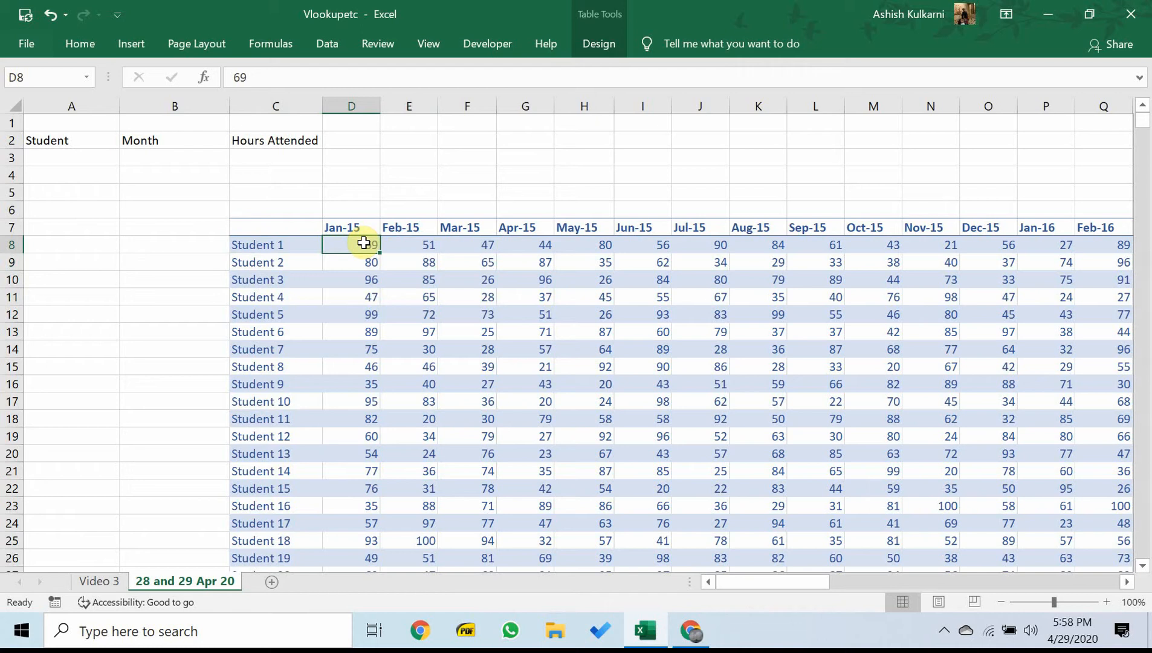
# - Enter a sample lookup with Student 345 in A3 and Apr-18 in B3
pyautogui.click(86, 156)
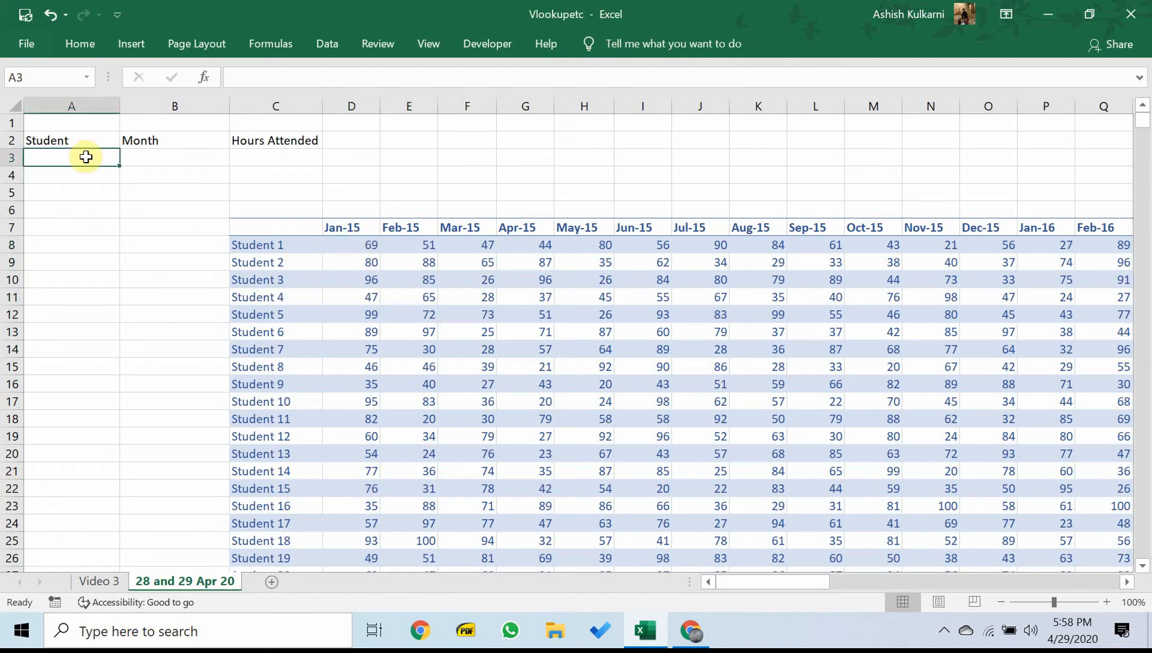
pyautogui.write('Student')
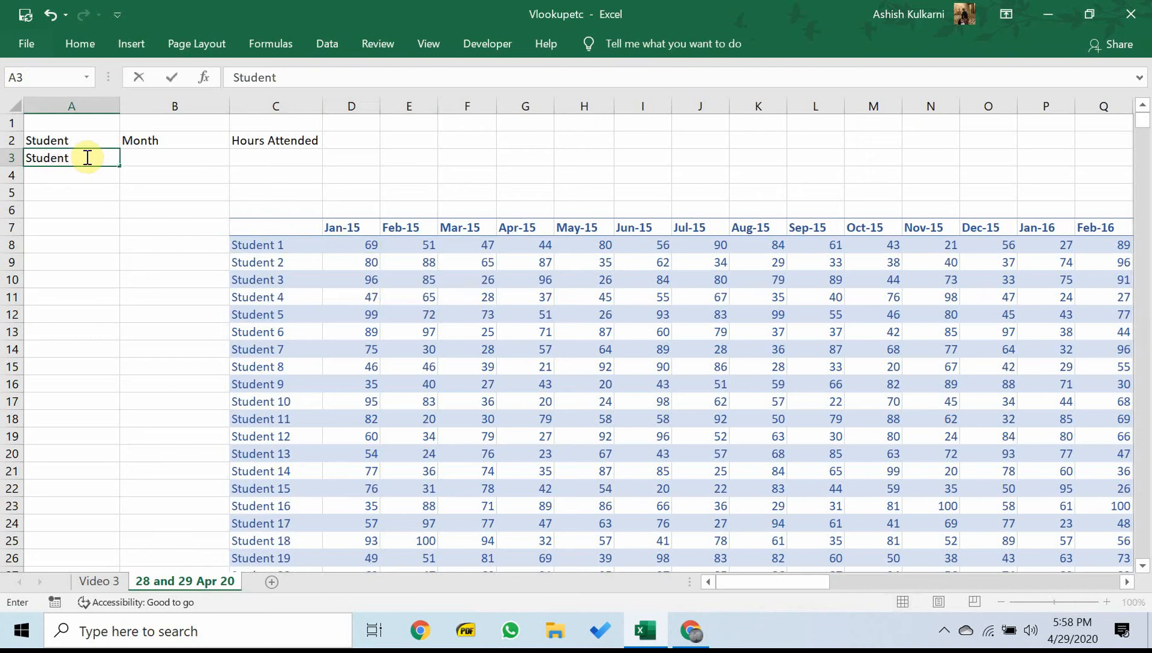
pyautogui.write(' 345')
pyautogui.press('Return')
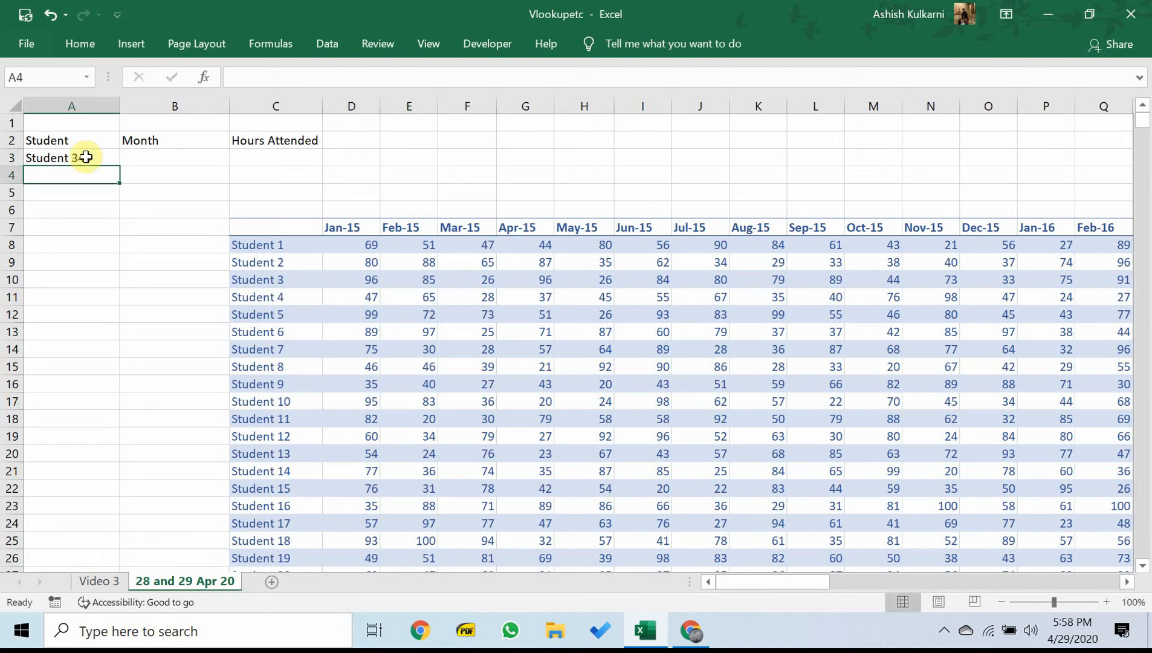
pyautogui.click(149, 155)
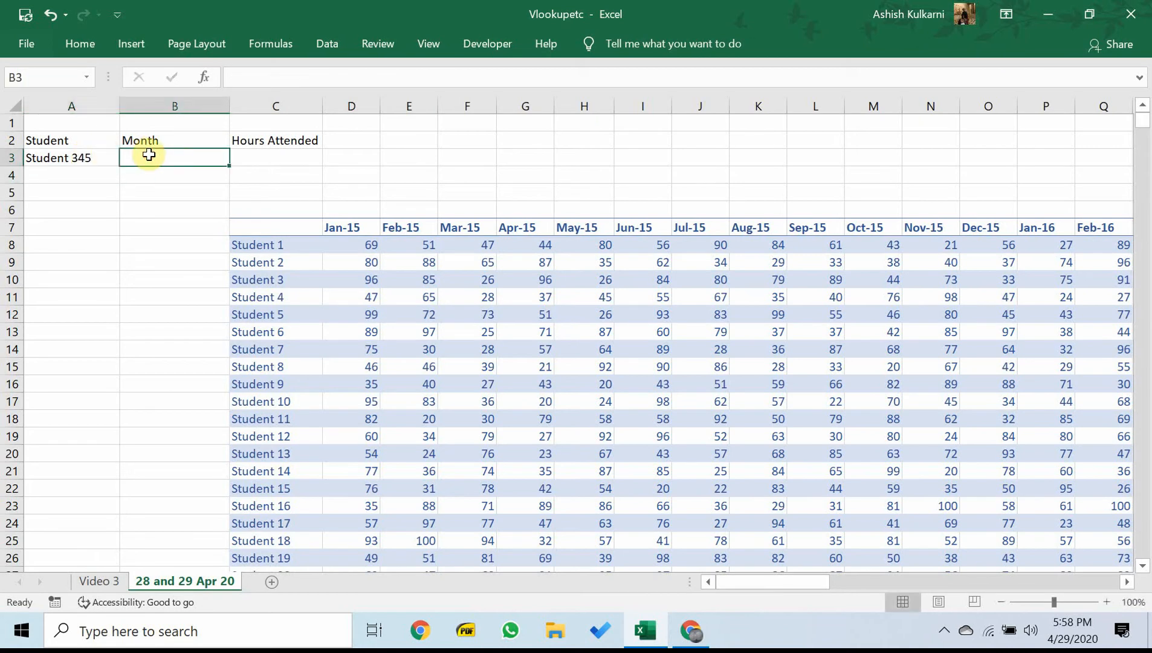
pyautogui.write('Apr')
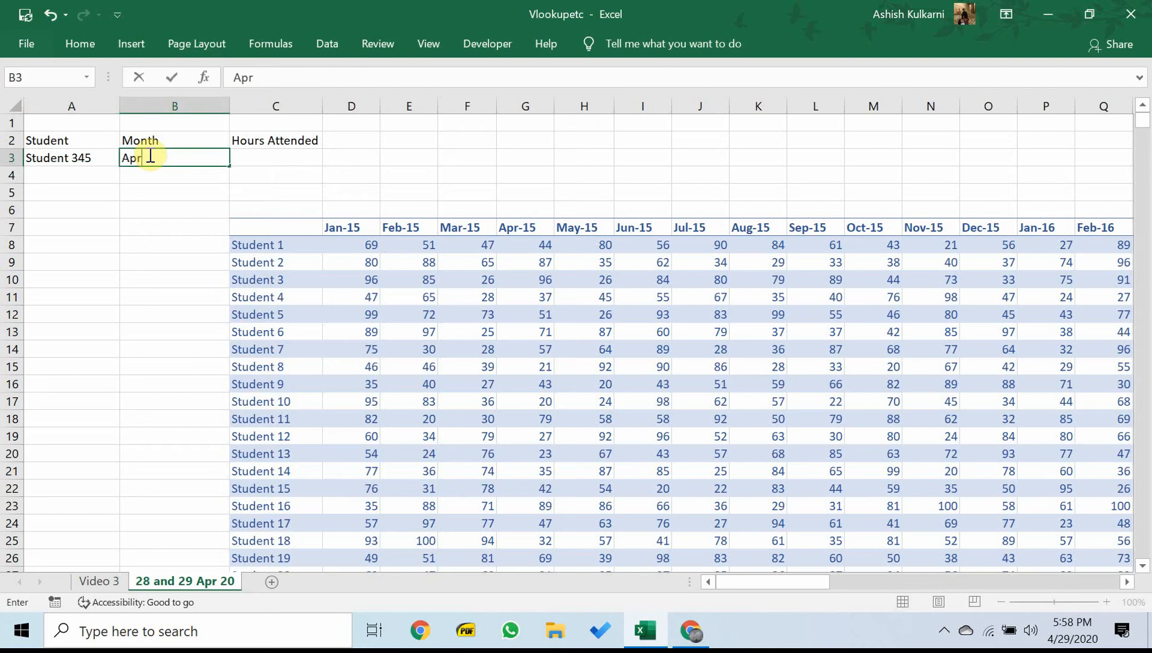
pyautogui.write('-18')
pyautogui.press('Return')
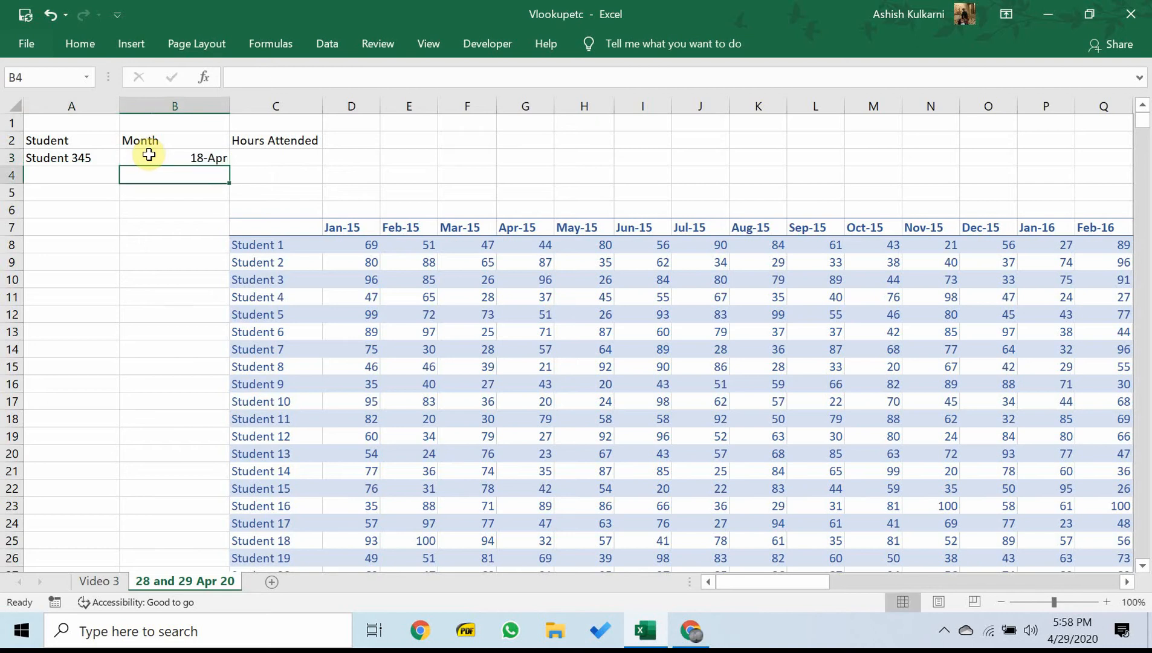
pyautogui.click(278, 156)
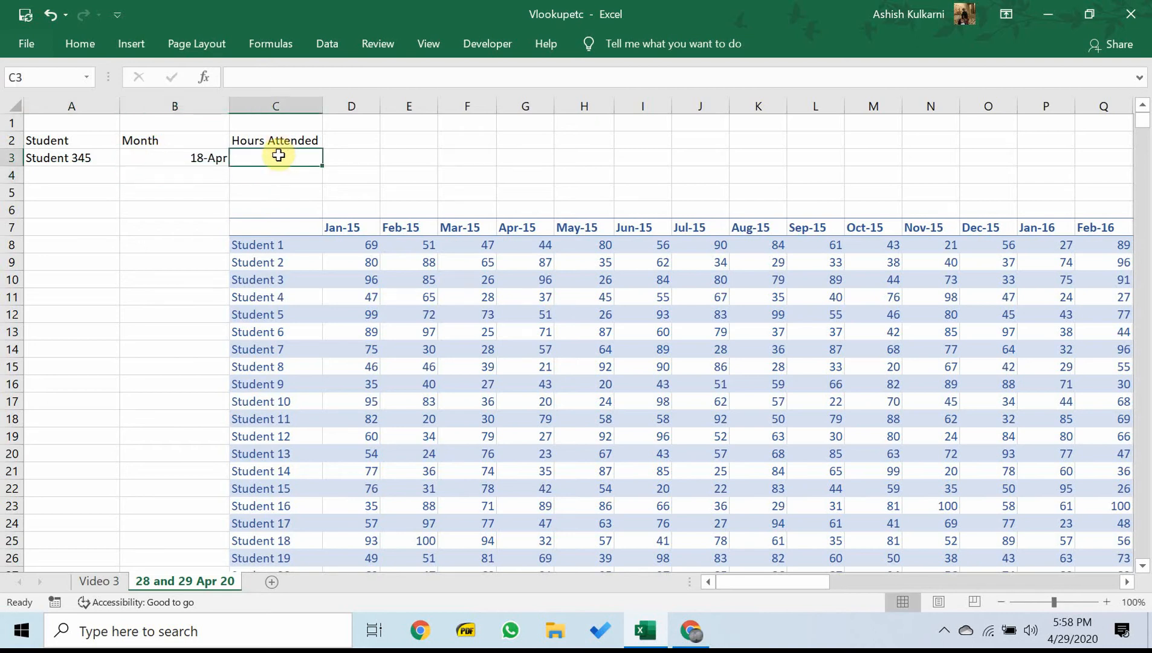
# - Clear the sample month and student entries from B3 and A3
pyautogui.click(179, 156)
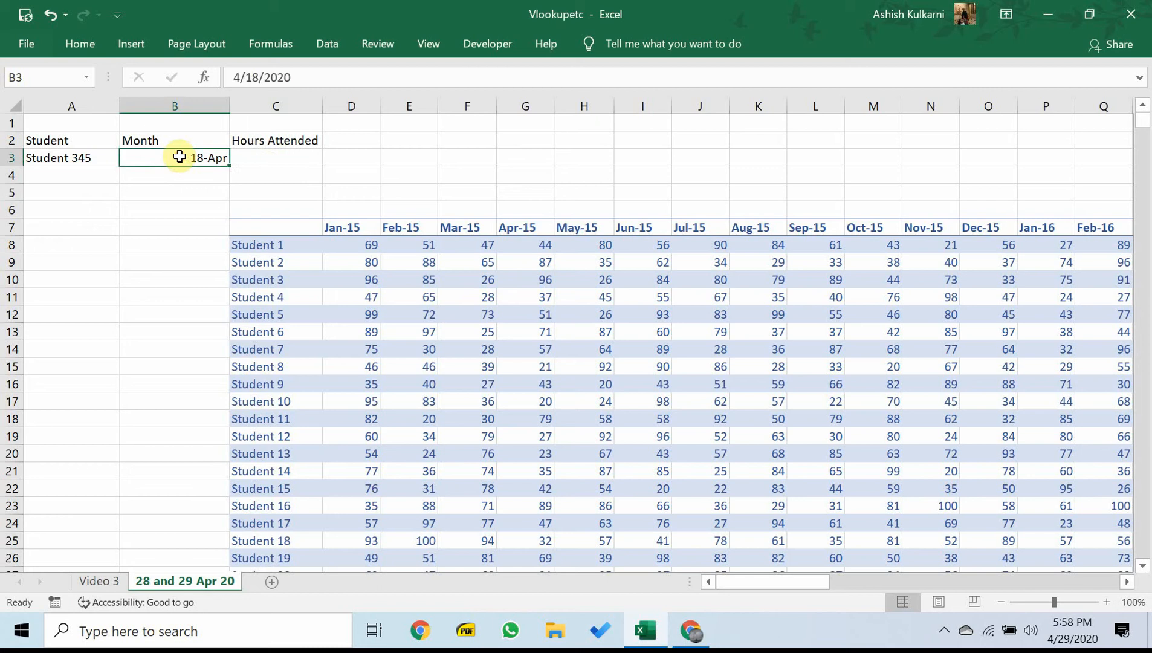
pyautogui.press('Delete')
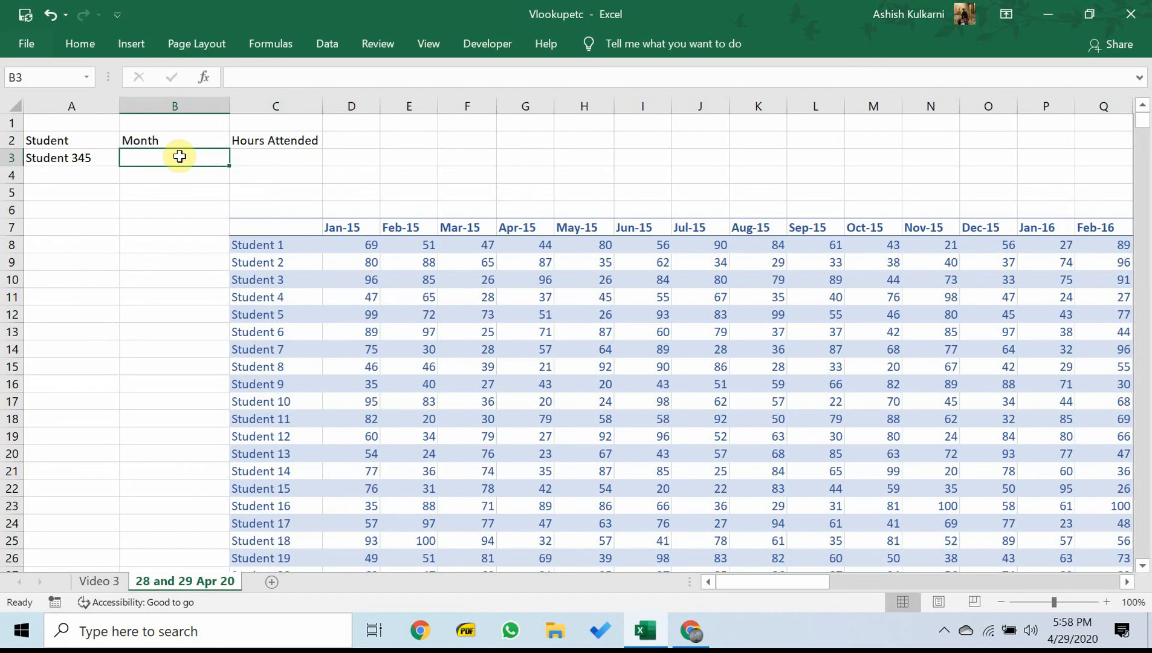
pyautogui.click(83, 153)
pyautogui.press('Delete')
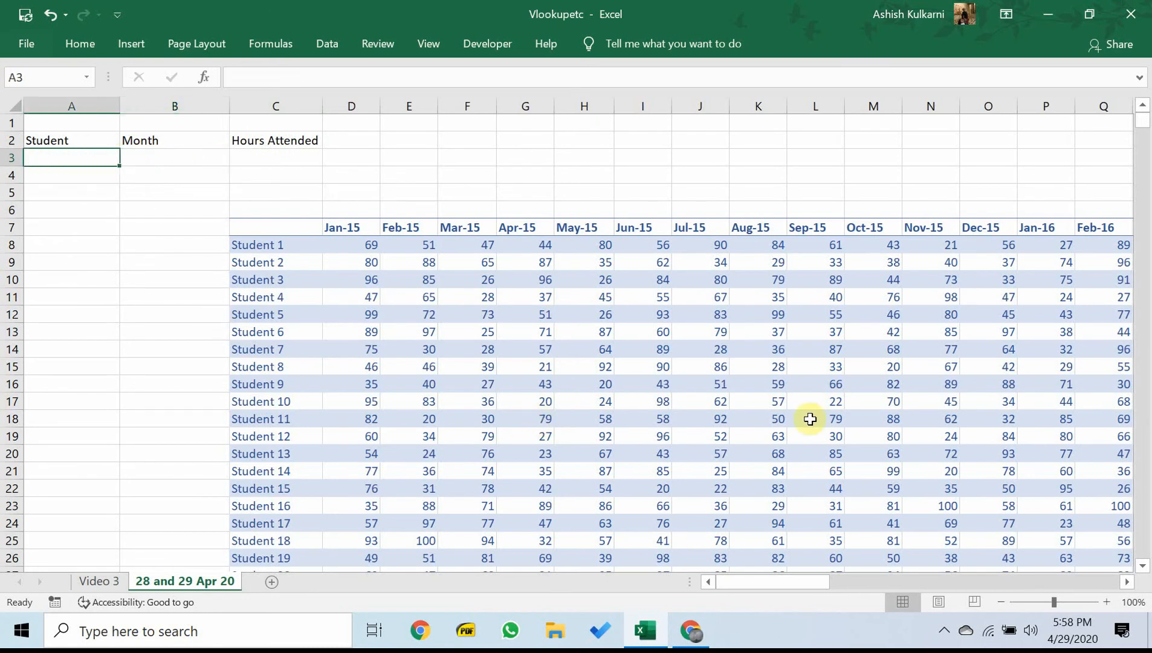
# - Find Student 345's row in the attendance table and return to the Hours Attended cell C3
pyautogui.moveTo(1148, 118); pyautogui.dragTo(1139, 277)
pyautogui.click(282, 260)
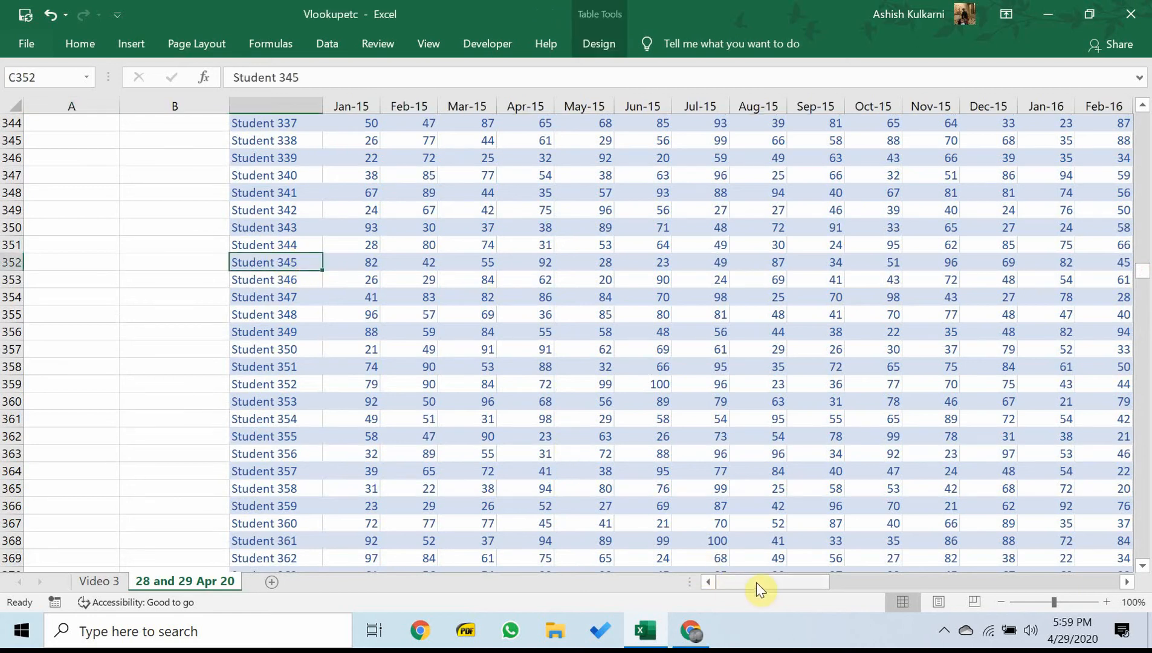
pyautogui.moveTo(756, 582)
pyautogui.mouseDown()
pyautogui.moveTo(905, 589)
pyautogui.moveTo(719, 601)
pyautogui.moveTo(737, 593)
pyautogui.mouseUp()
pyautogui.moveTo(1142, 270); pyautogui.dragTo(1134, 101)
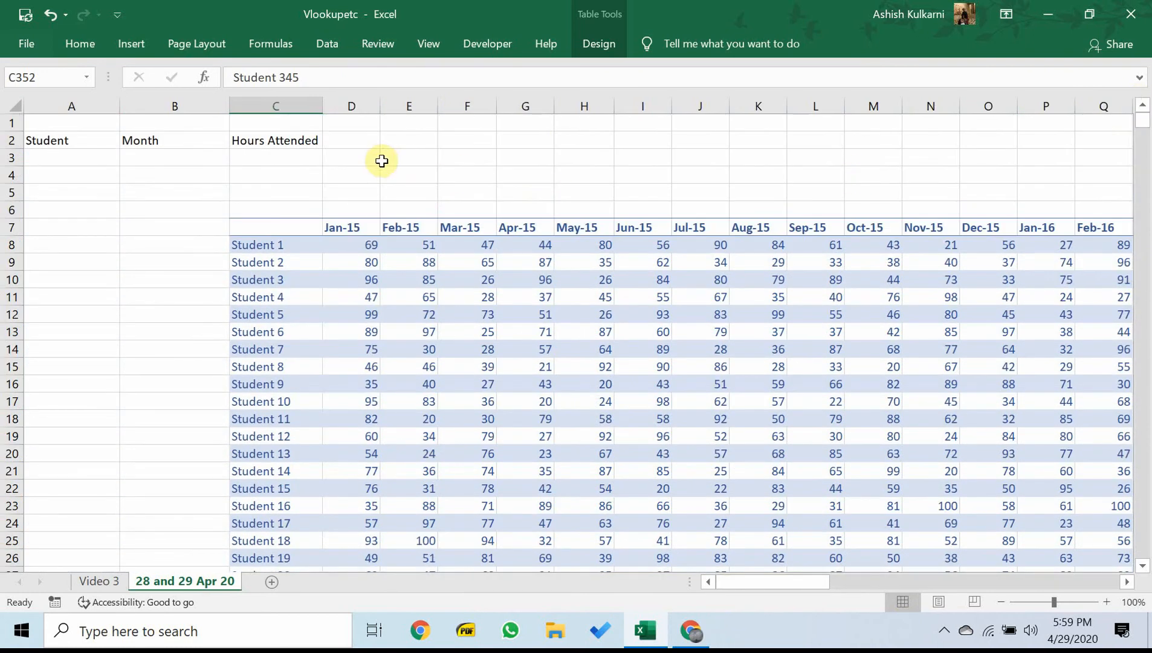
pyautogui.click(288, 153)
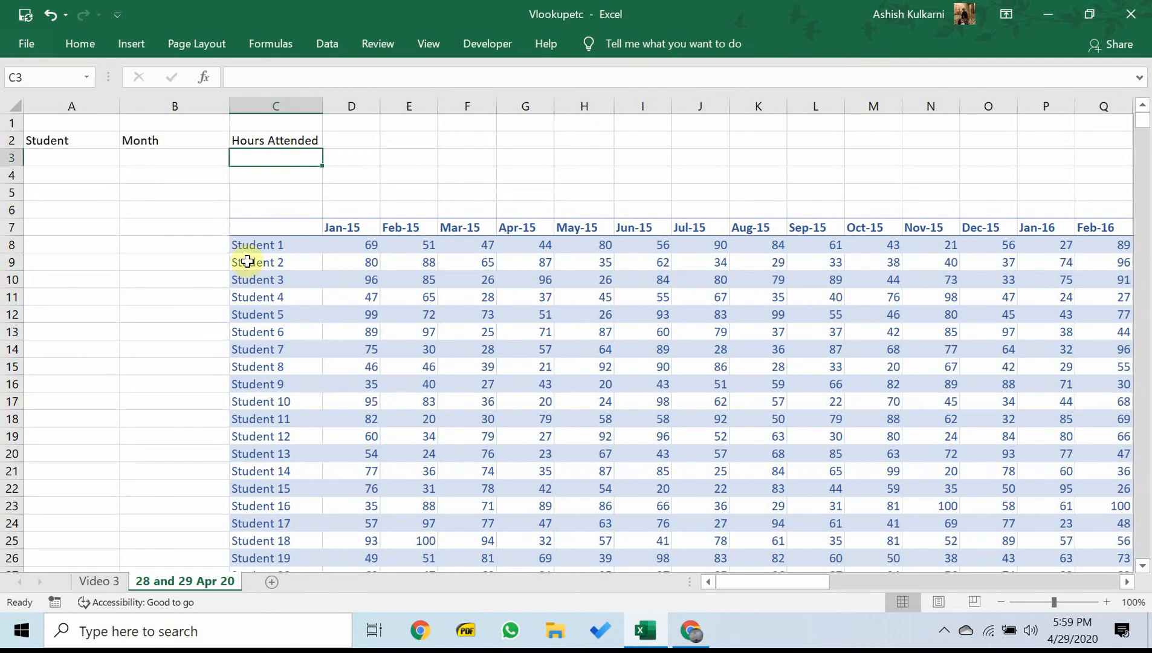
# - Check the remaining topics on the Video 3 sheet and return to cell A3 on the 28 and 29 Apr 20 sheet
pyautogui.click(96, 580)
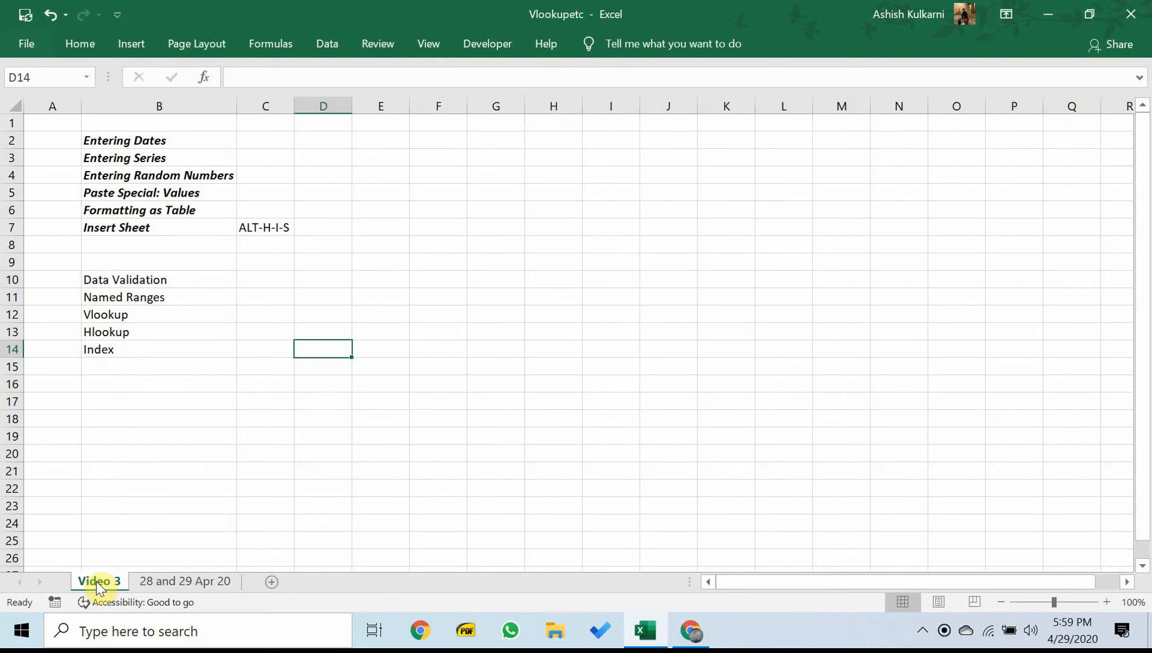
pyautogui.click(184, 580)
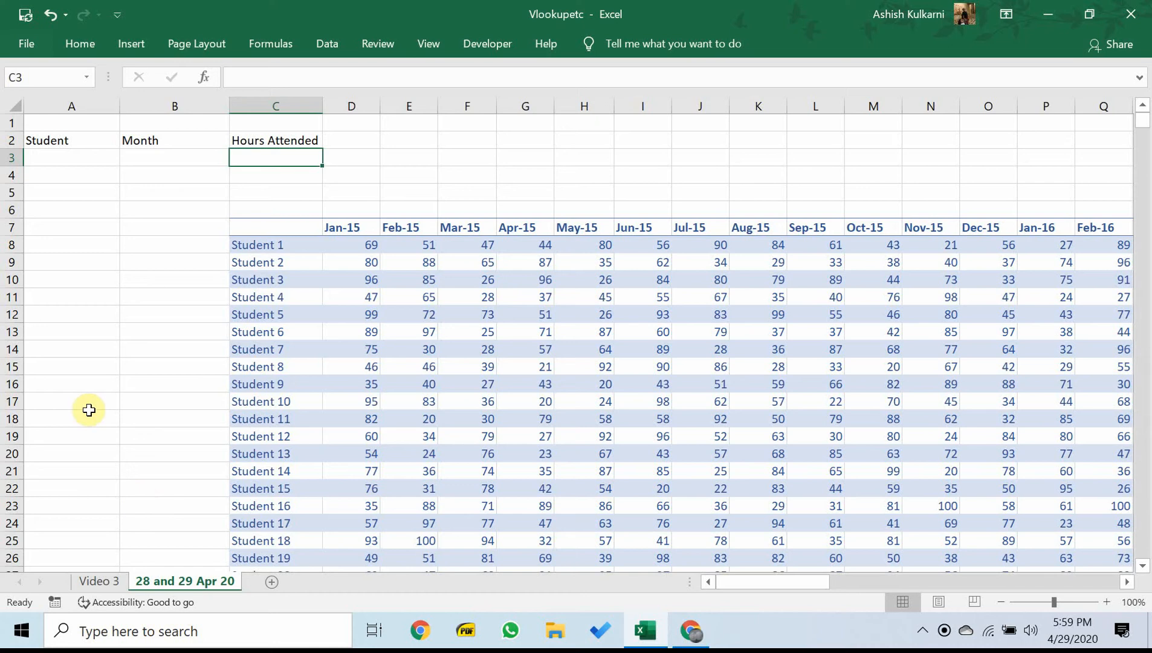
pyautogui.click(79, 156)
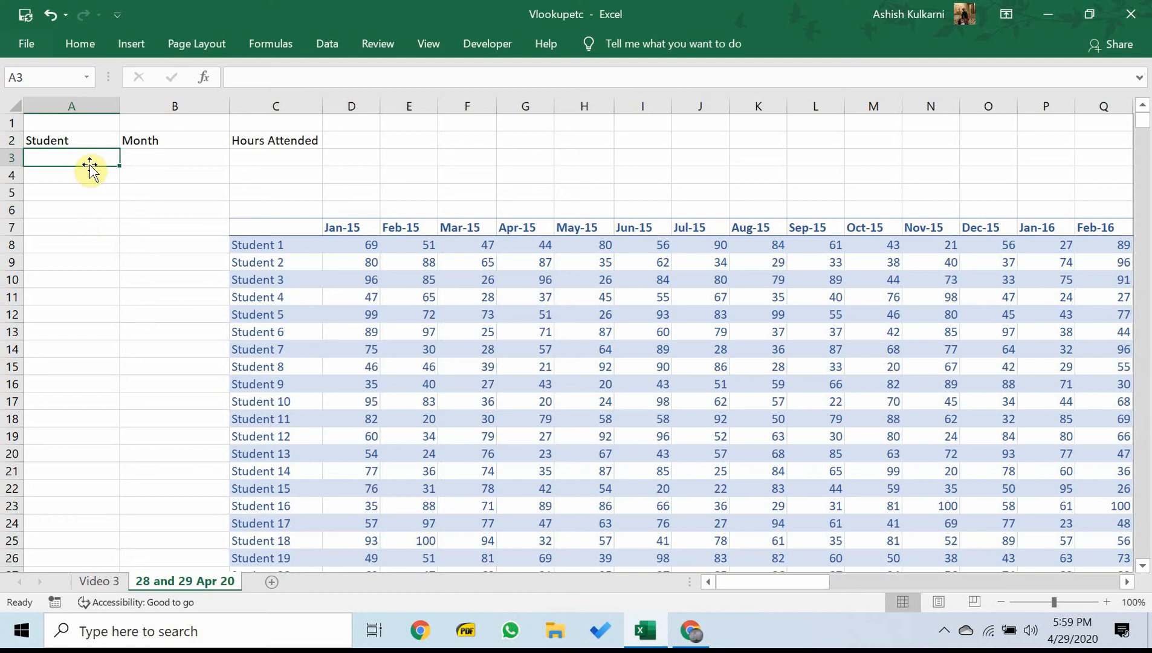
# - Add list data validation to the Student cell A3, using the student names in $C$8:$C$1007 as the source
pyautogui.click(324, 42)
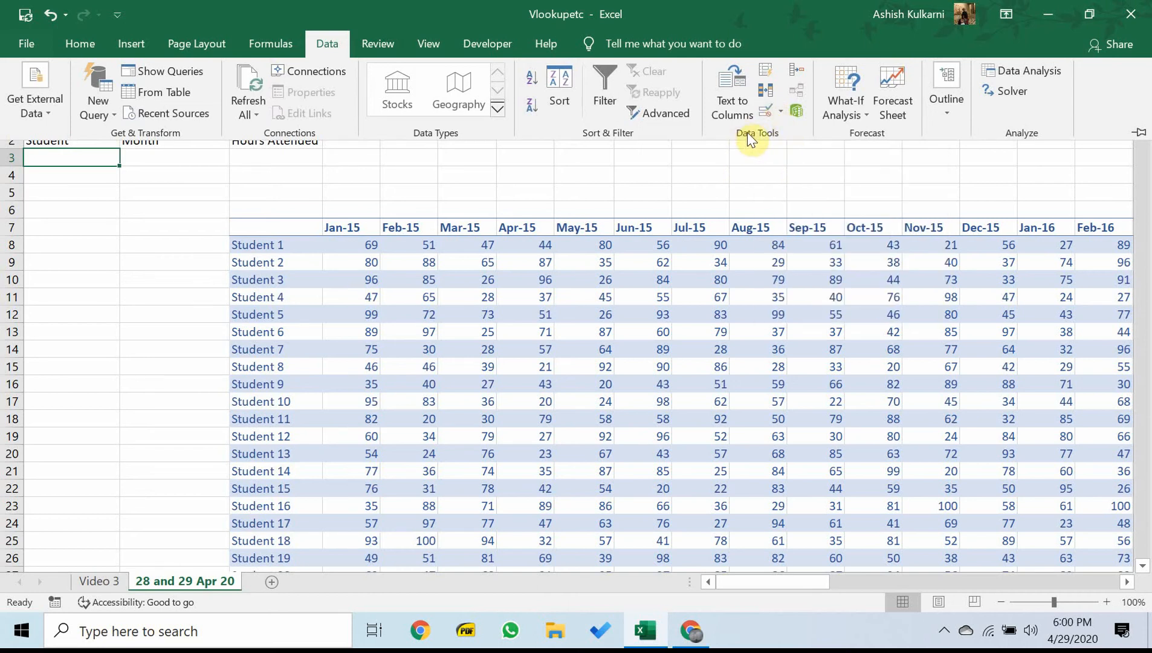
pyautogui.click(779, 109)
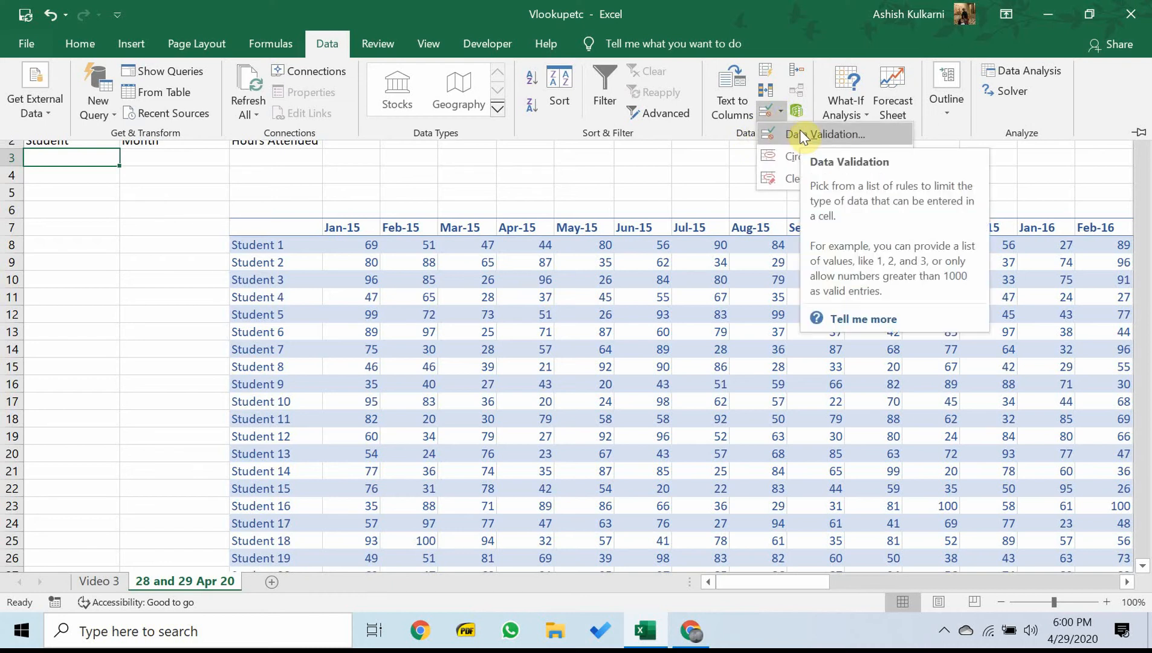
pyautogui.click(799, 129)
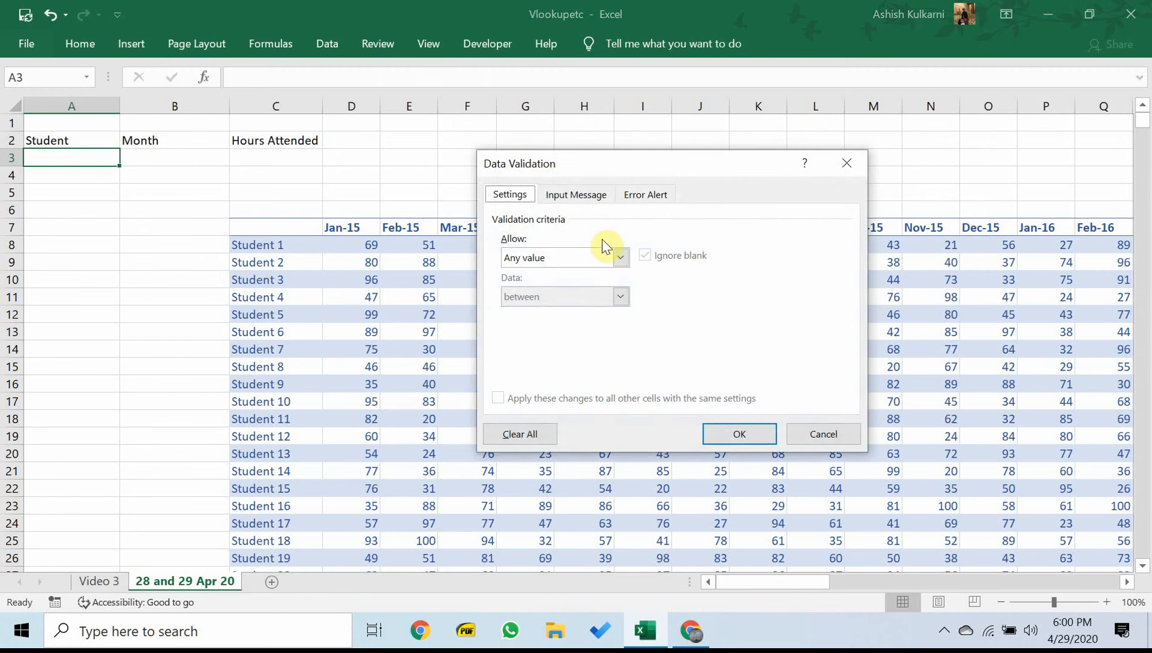
pyautogui.click(621, 259)
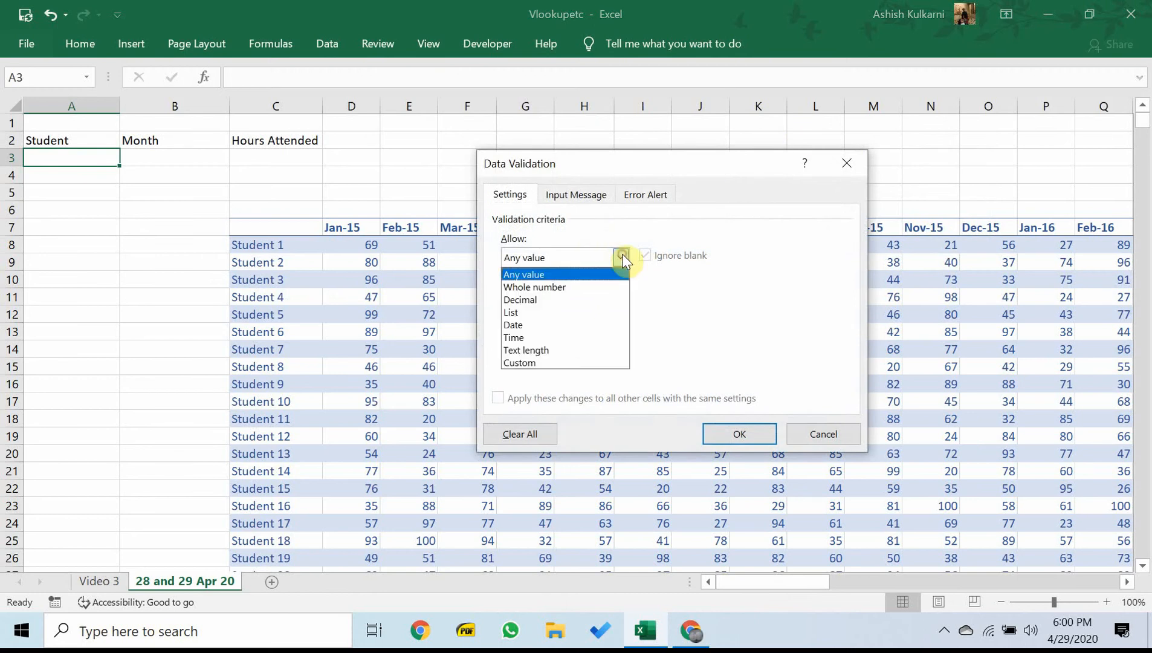
pyautogui.click(538, 318)
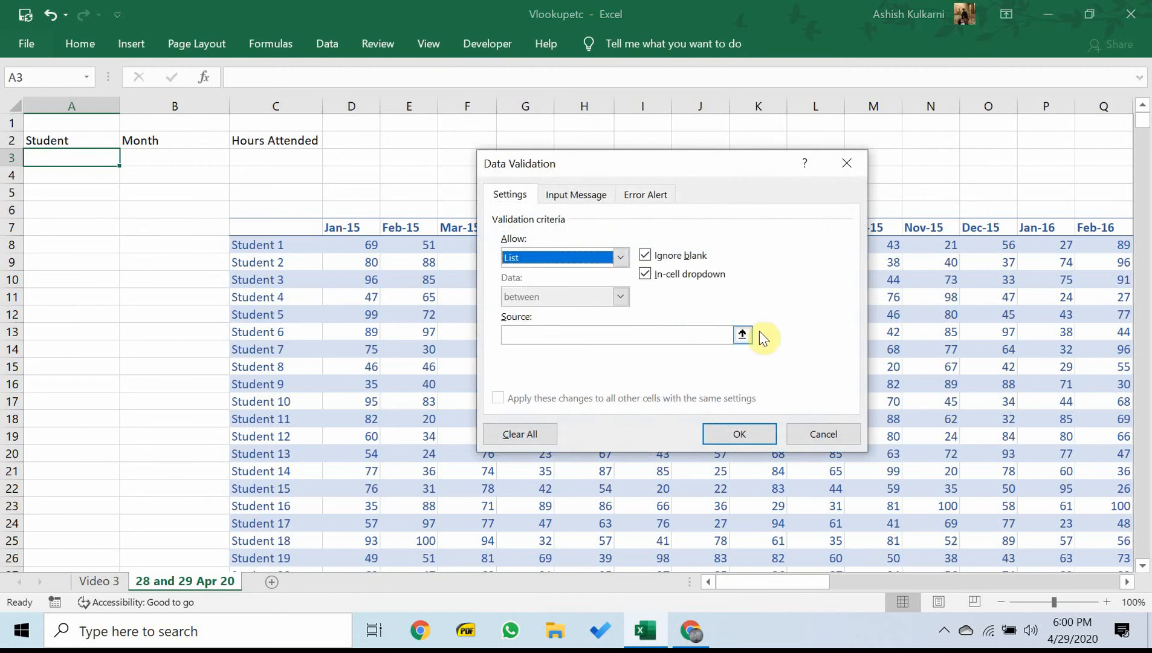
pyautogui.click(735, 335)
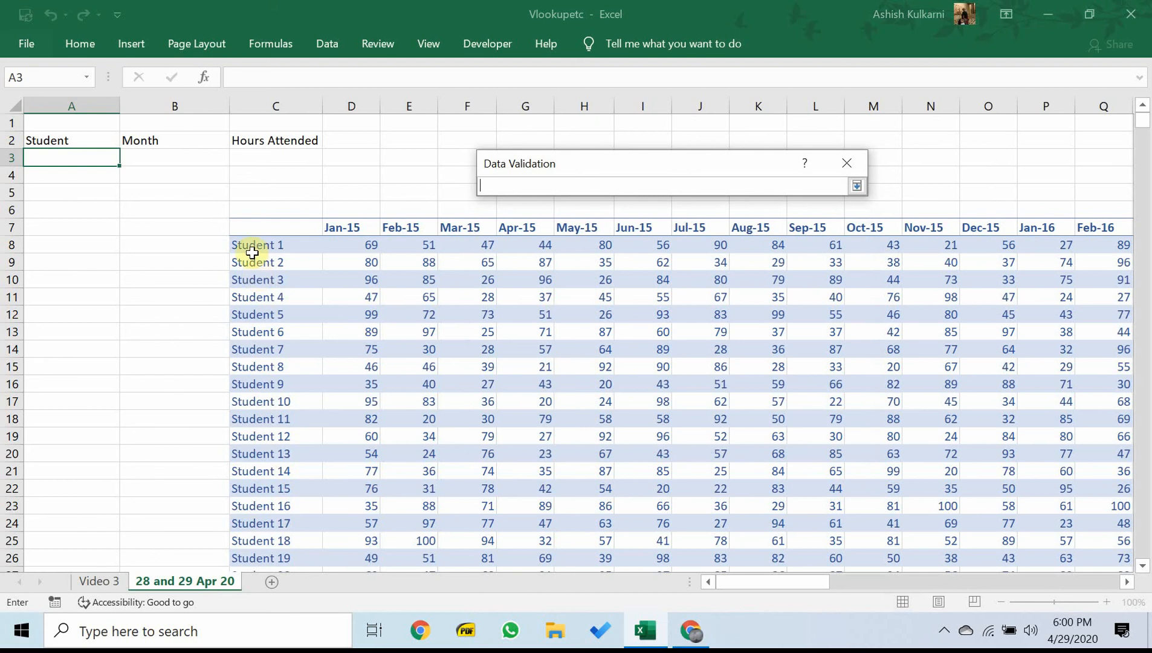
pyautogui.moveTo(254, 244); pyautogui.dragTo(270, 556)
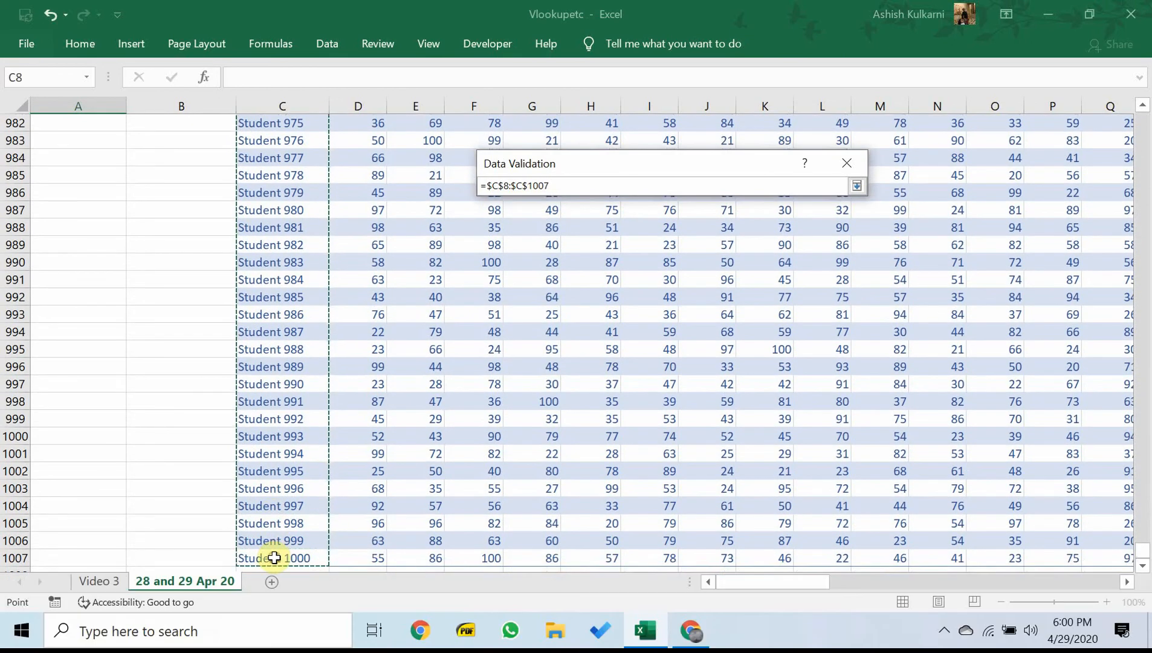
pyautogui.click(857, 185)
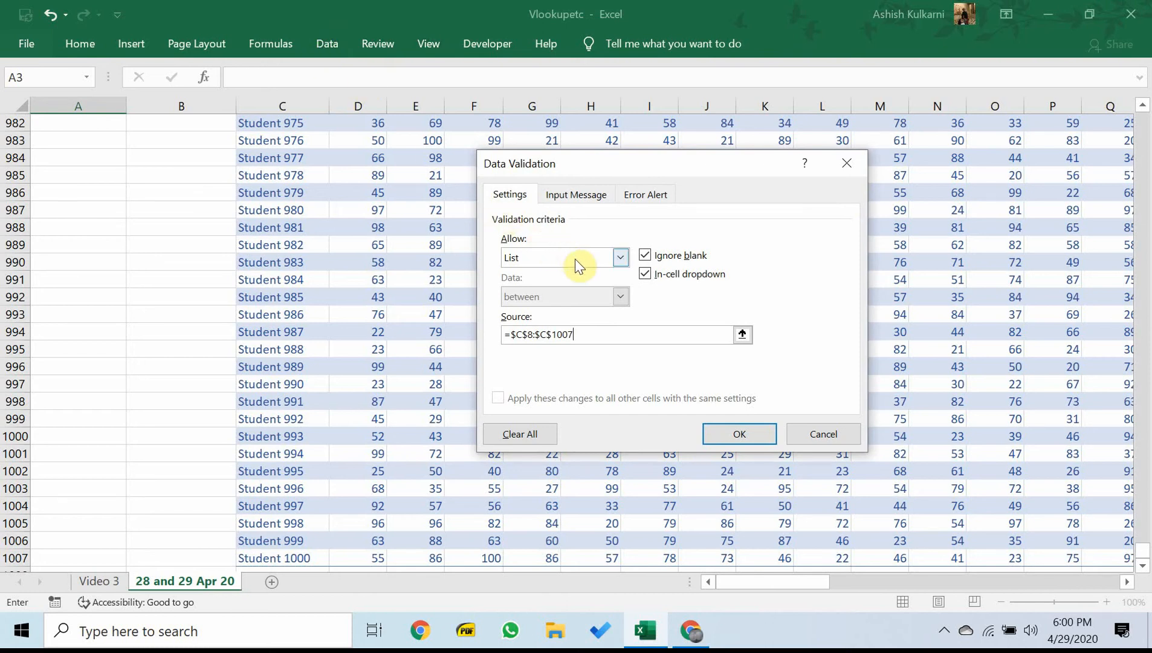
pyautogui.click(740, 433)
# - Examine the student choices offered by the drop-down list in A3 without picking one
pyautogui.moveTo(1144, 553); pyautogui.dragTo(1125, 99)
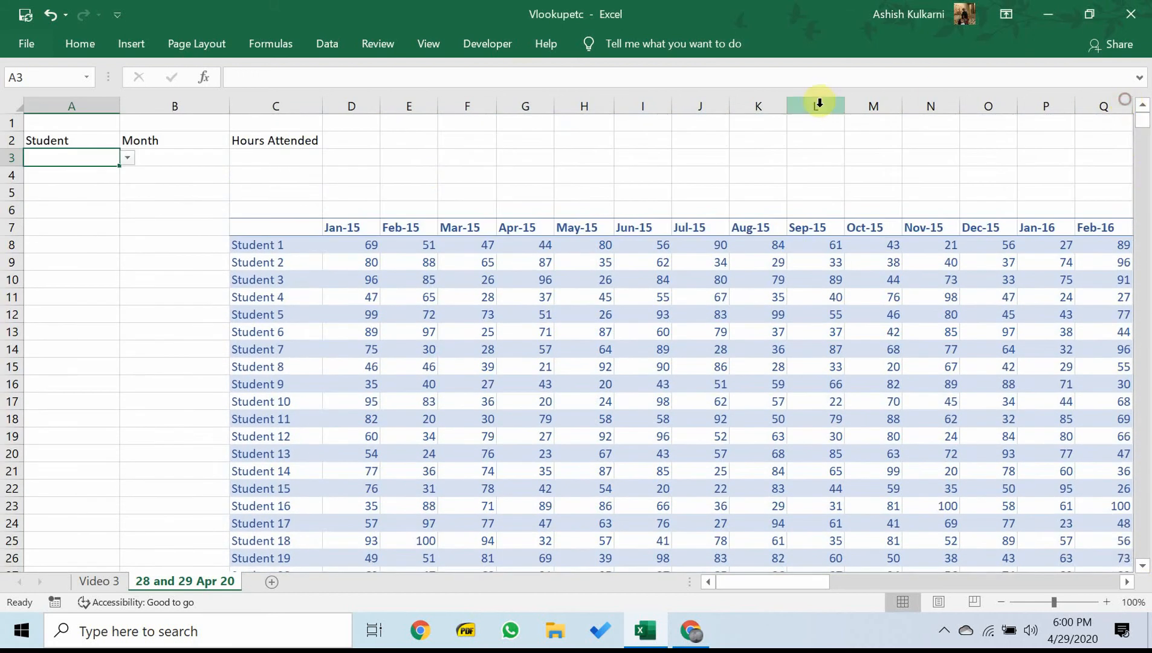
pyautogui.click(130, 158)
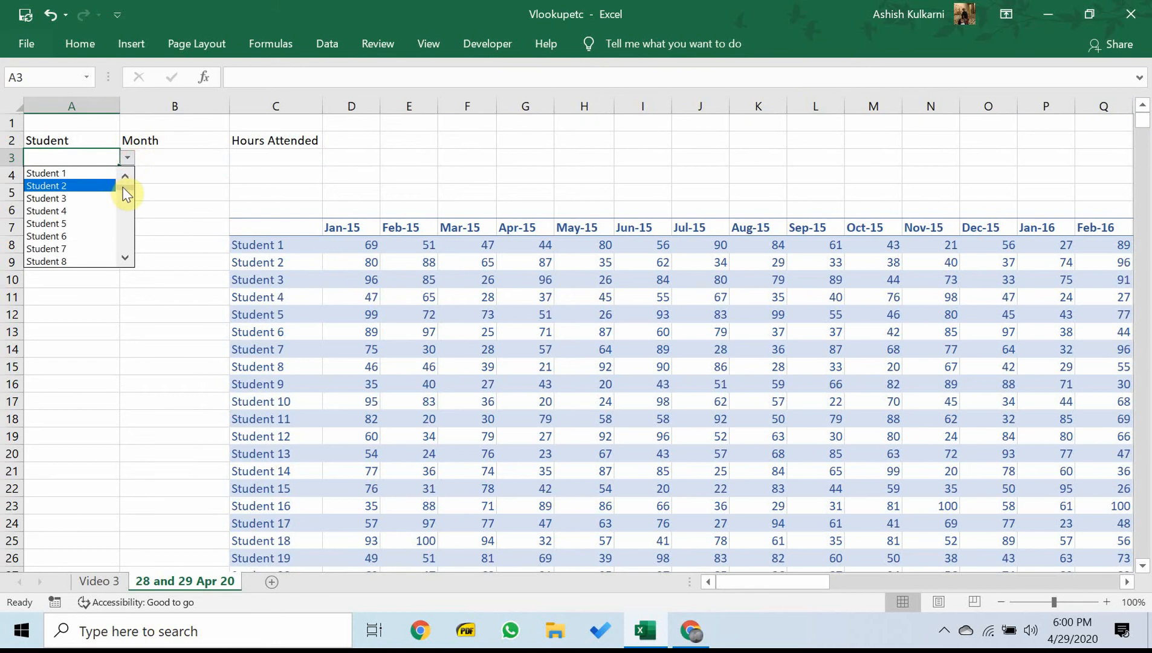
pyautogui.moveTo(127, 186)
pyautogui.mouseDown()
pyautogui.moveTo(131, 301)
pyautogui.moveTo(125, 176)
pyautogui.mouseUp()
pyautogui.click(161, 282)
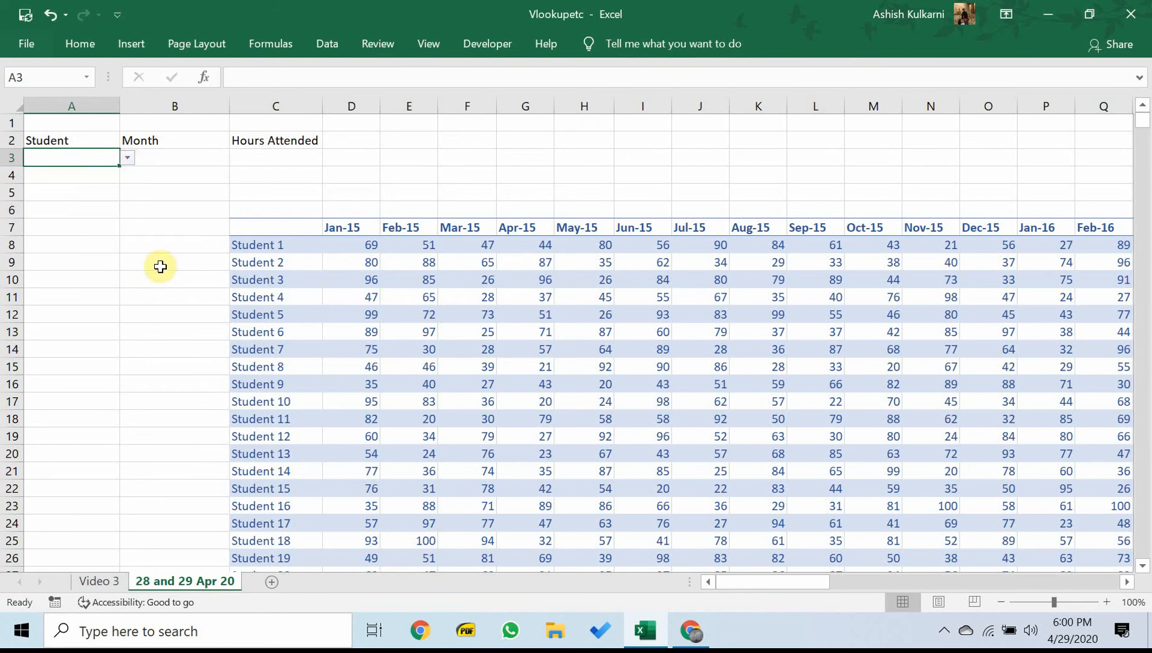
# - Add list data validation to the Month cell B3, using the month headers in $D$7:$BO$7 as the source
pyautogui.click(176, 161)
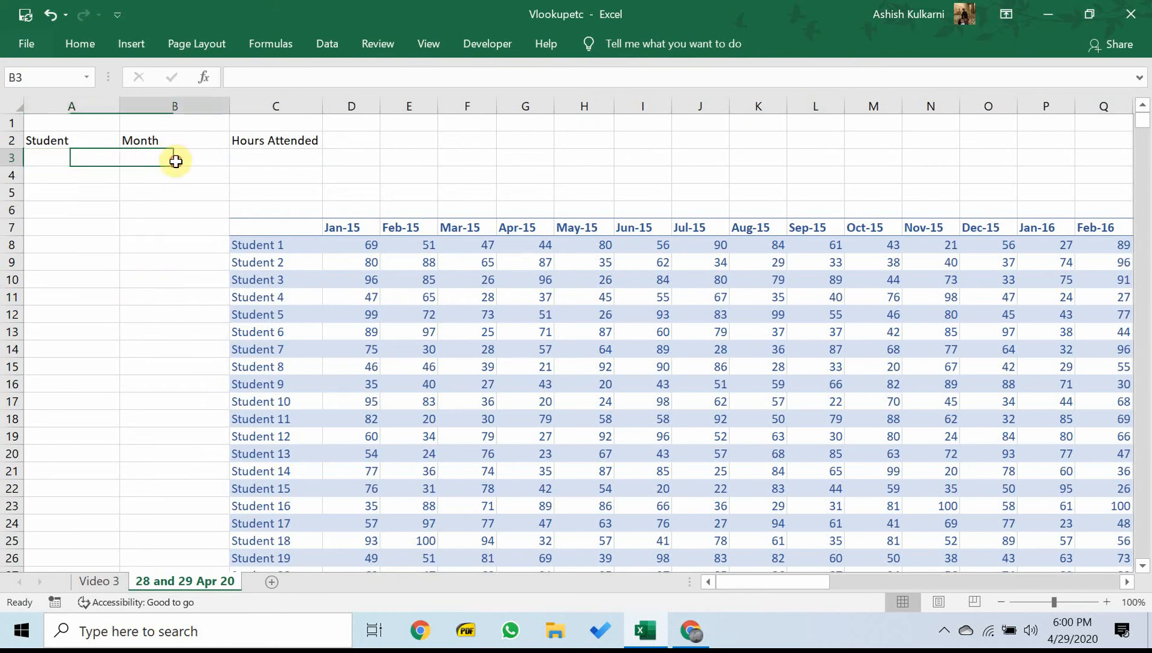
pyautogui.click(321, 45)
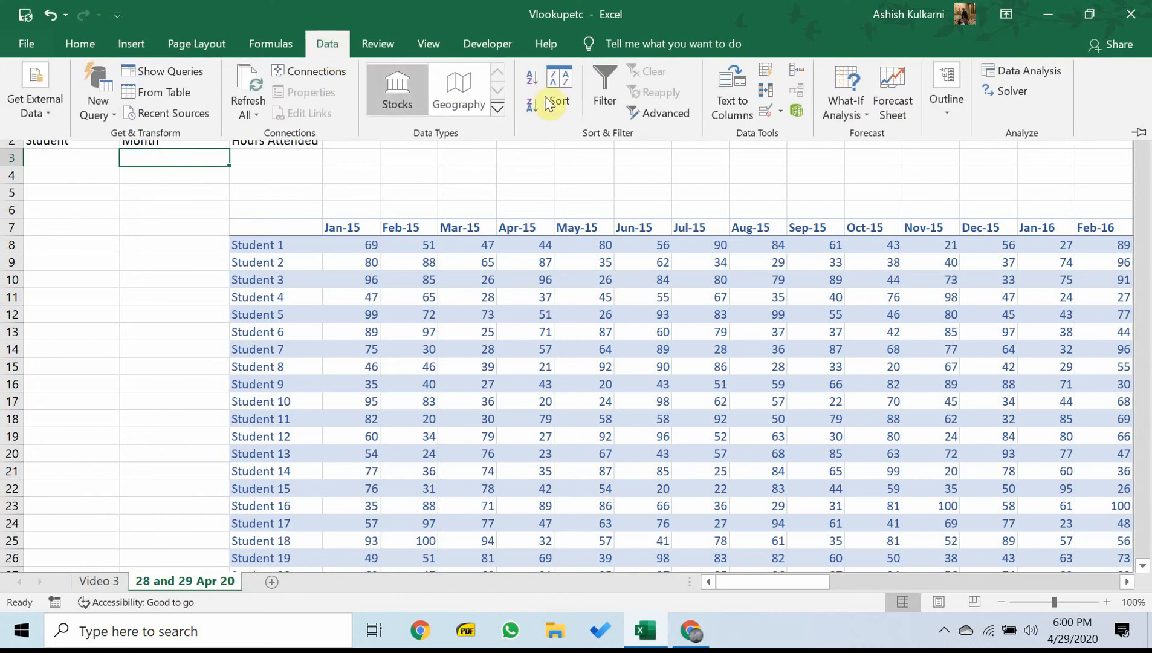
pyautogui.click(780, 113)
pyautogui.click(787, 136)
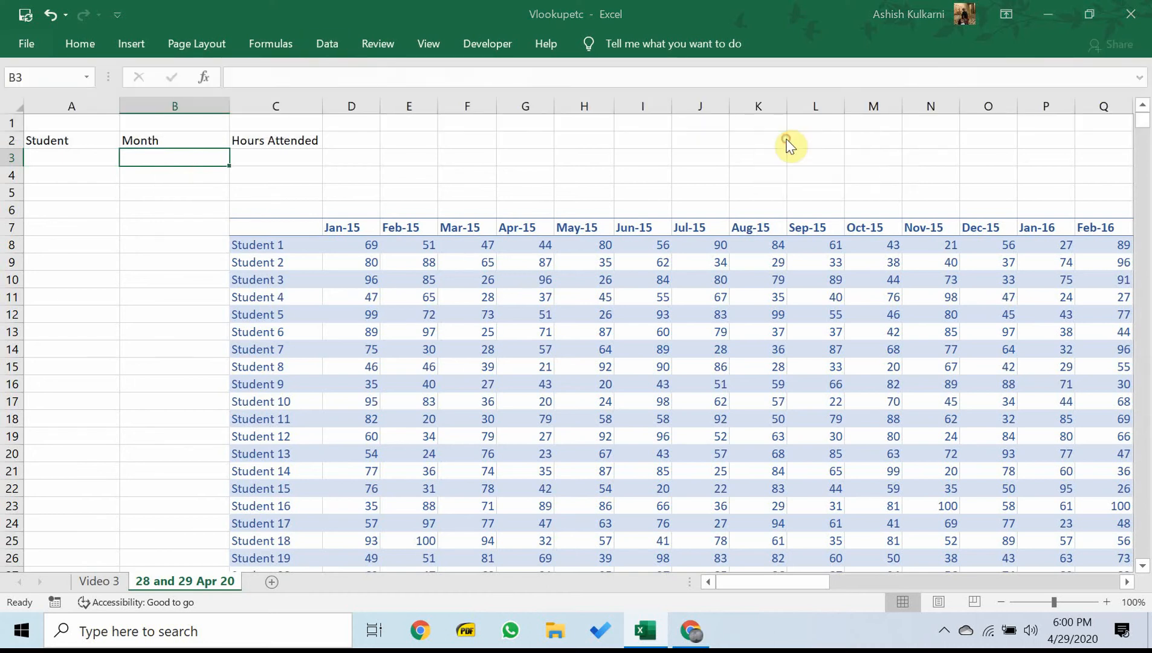
pyautogui.click(620, 258)
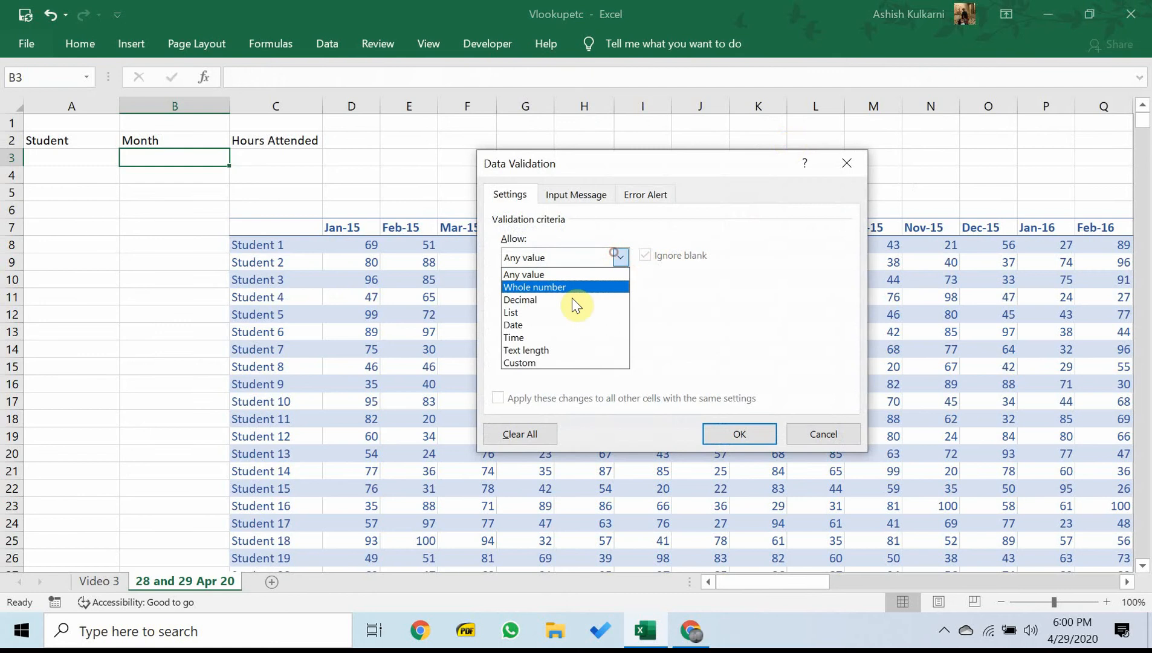
pyautogui.click(555, 312)
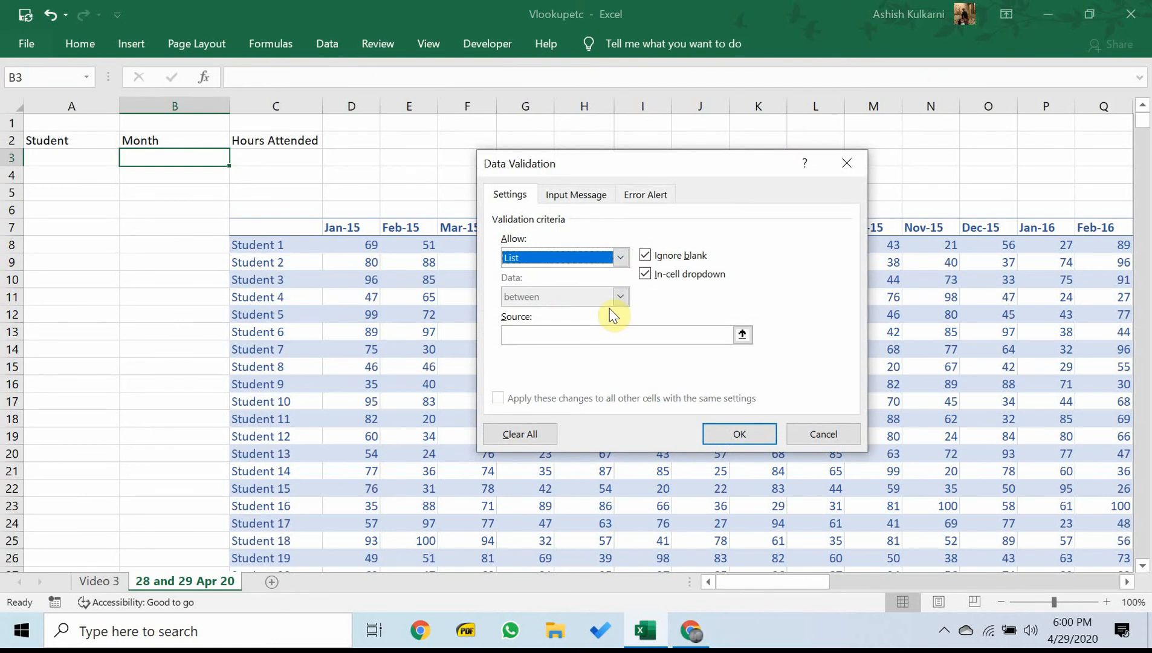
pyautogui.click(747, 336)
pyautogui.moveTo(344, 227); pyautogui.dragTo(913, 227)
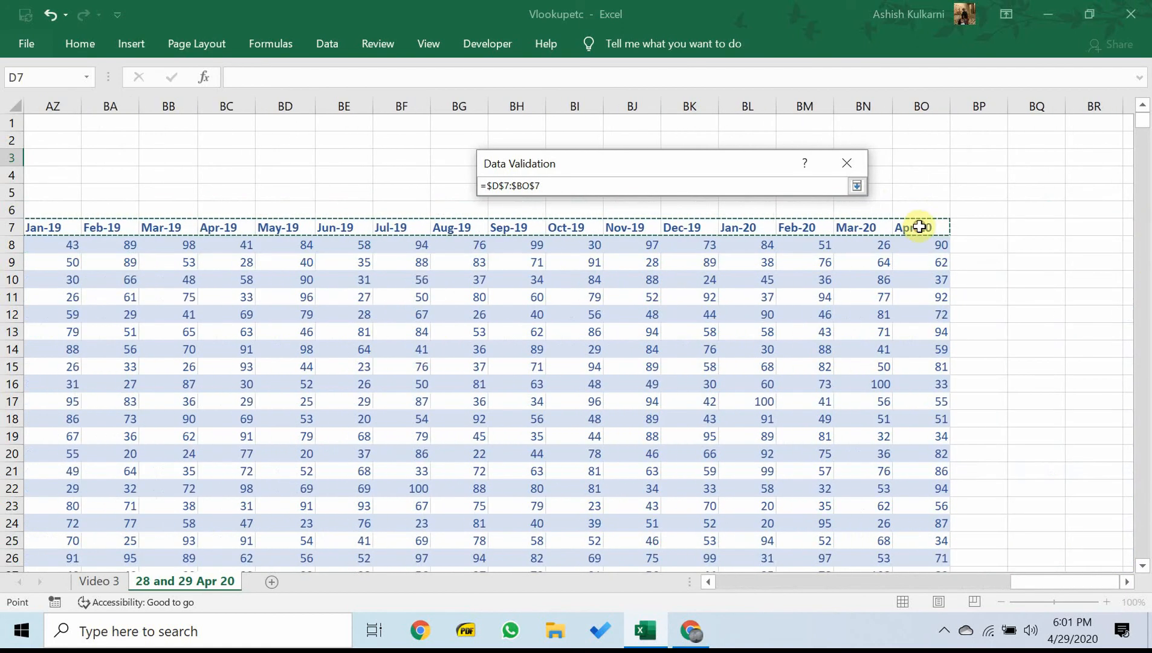
pyautogui.click(857, 183)
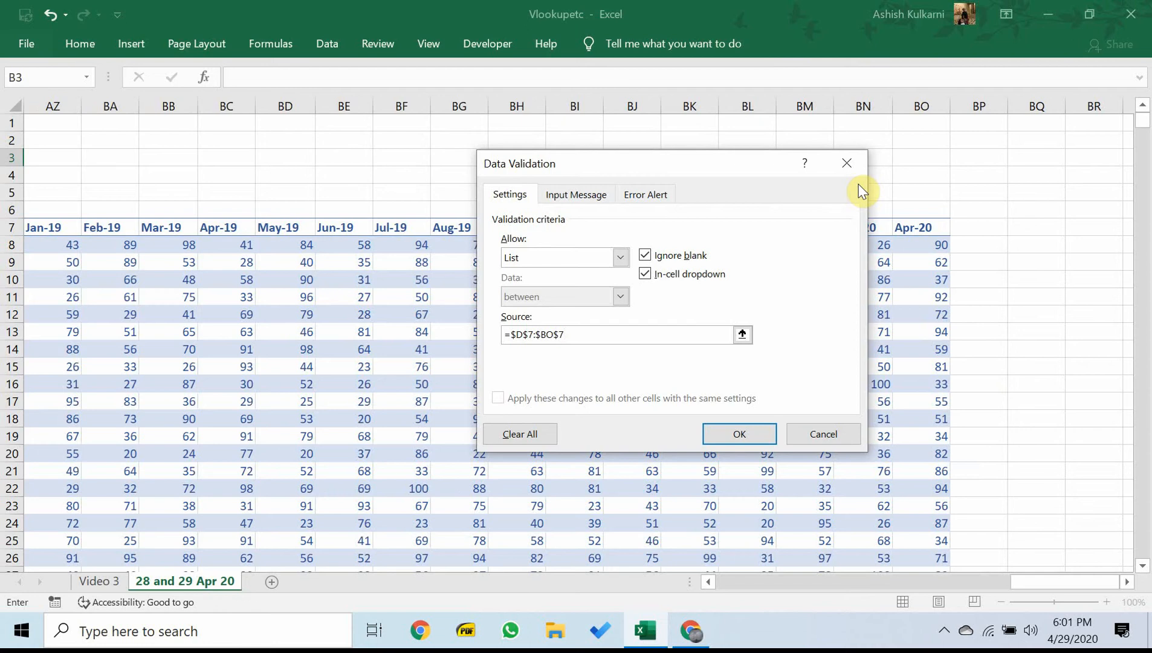
pyautogui.click(757, 433)
# - Choose May-15 as the month in B3 and Student 994 as the student in A3 from their drop-down lists
pyautogui.moveTo(1038, 581); pyautogui.dragTo(664, 593)
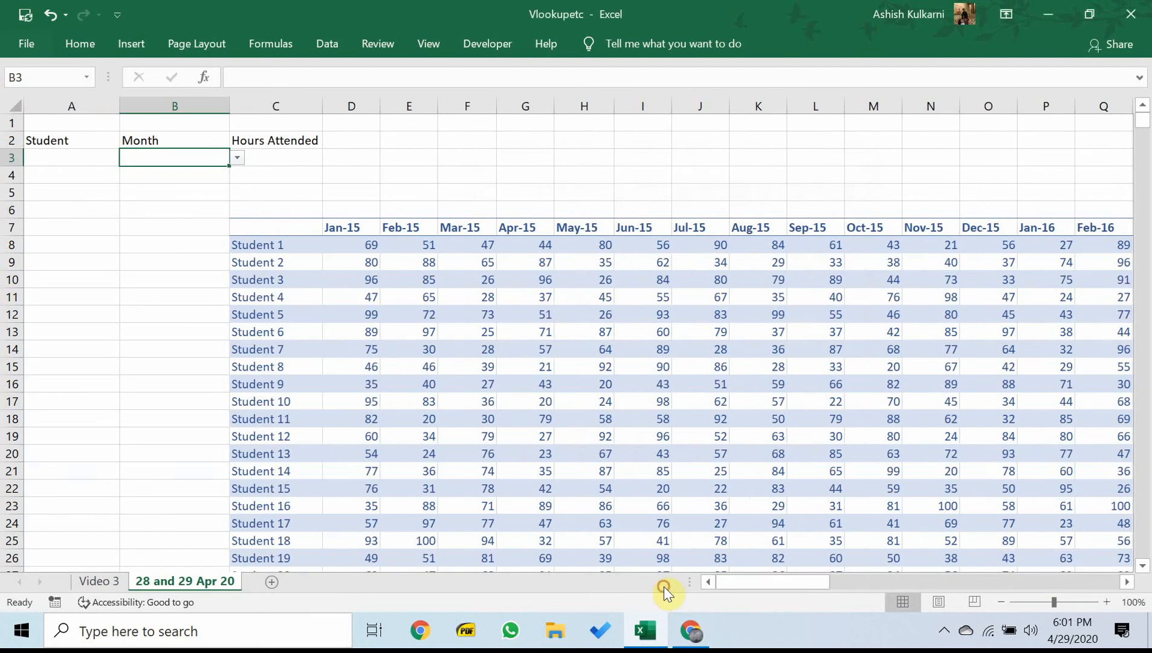
pyautogui.click(238, 158)
pyautogui.click(139, 210)
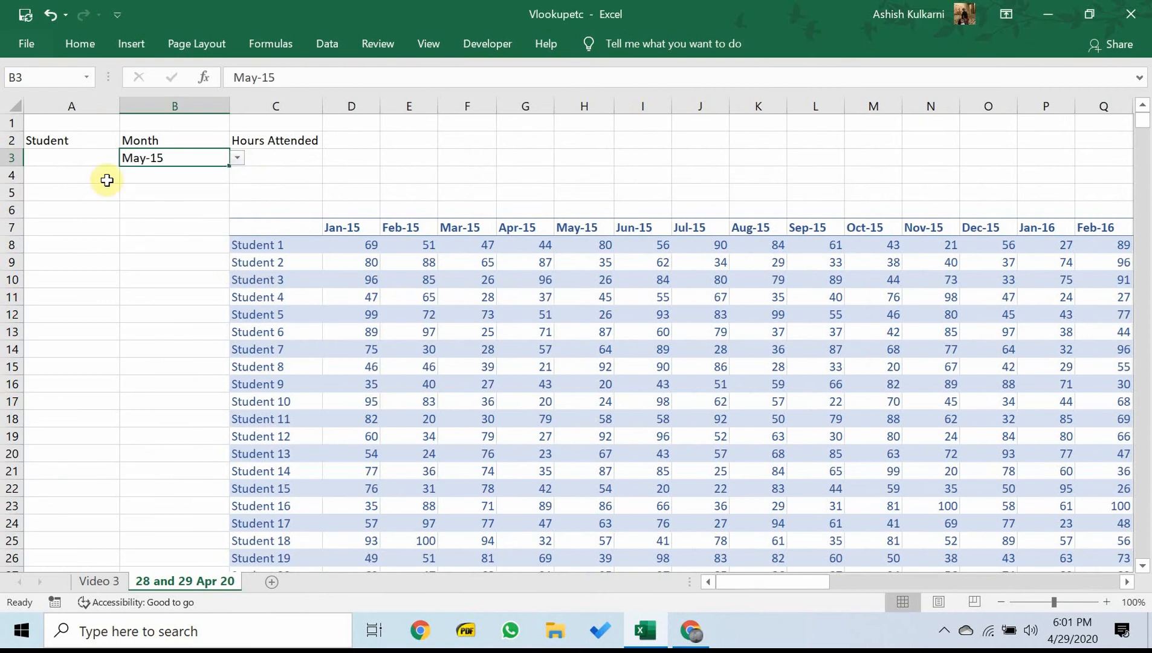
pyautogui.click(73, 171)
pyautogui.click(96, 153)
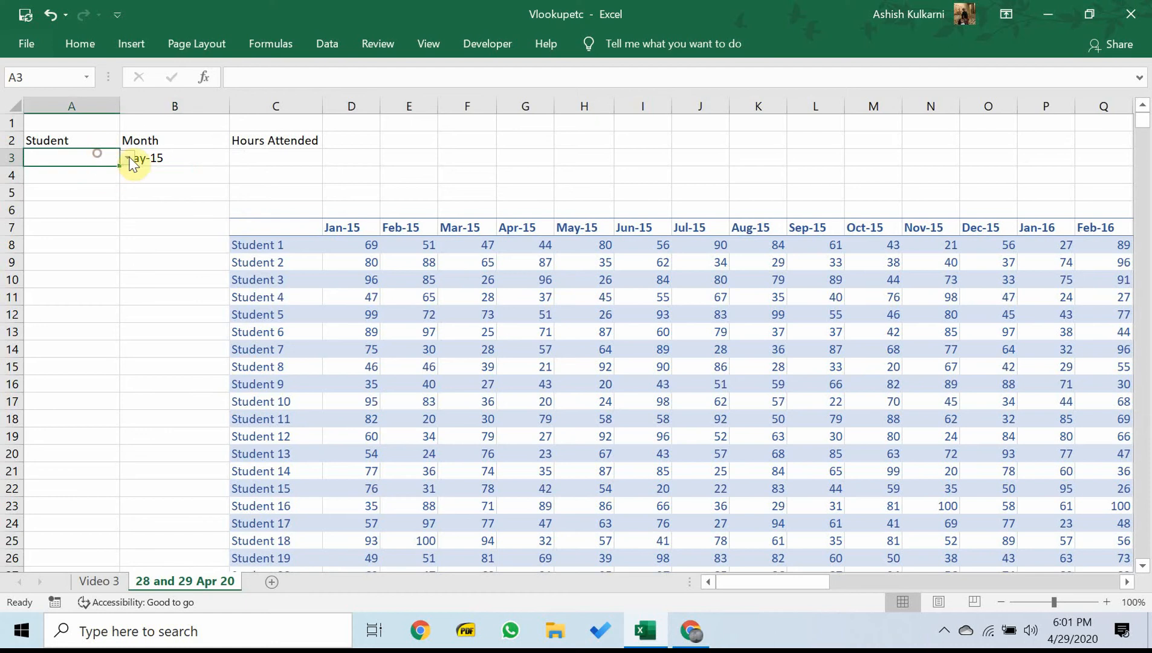
pyautogui.click(127, 157)
pyautogui.moveTo(127, 195); pyautogui.dragTo(126, 248)
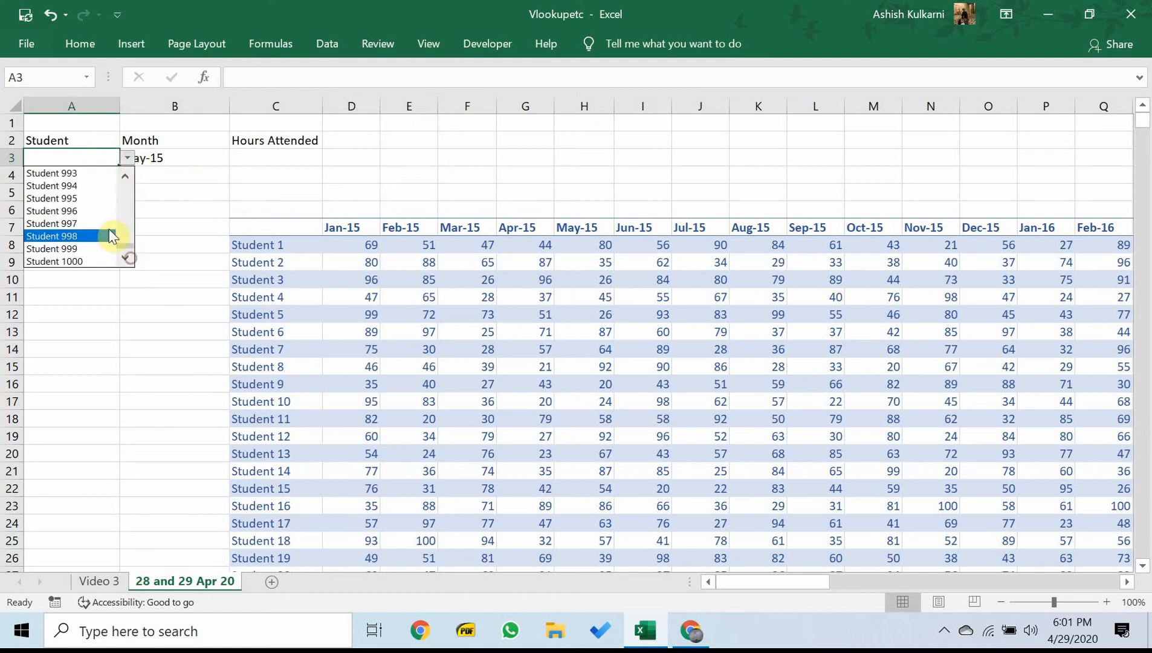
pyautogui.click(71, 186)
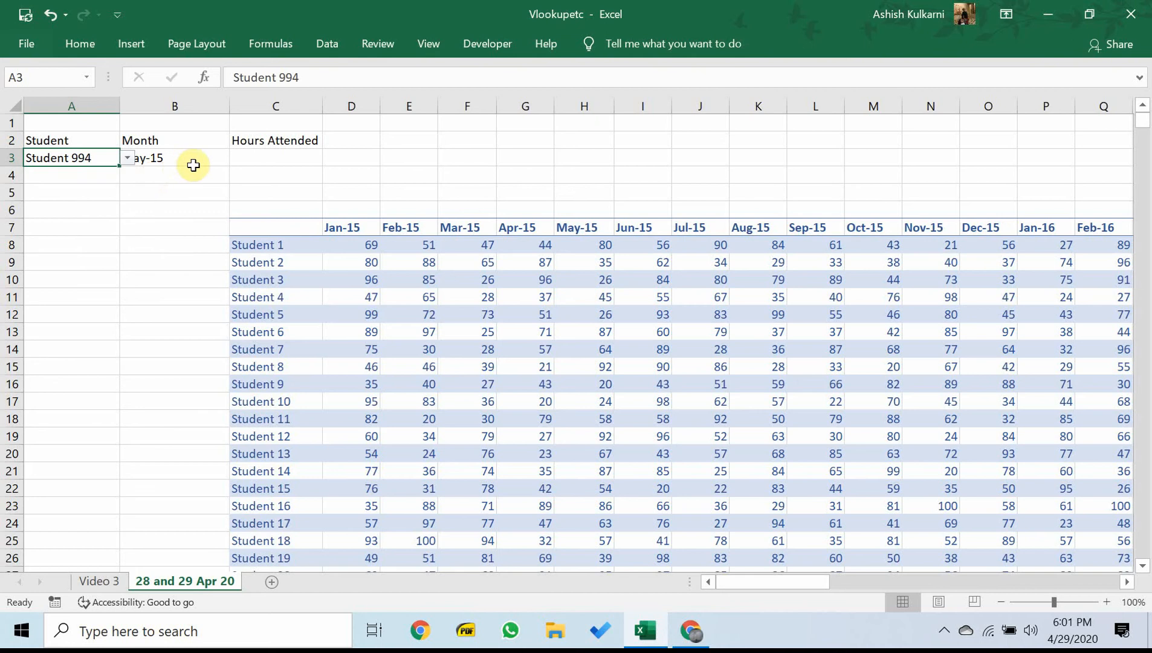
# - Format the Data Validation topic in B10 of the Video 3 sheet as bold italic
pyautogui.click(270, 157)
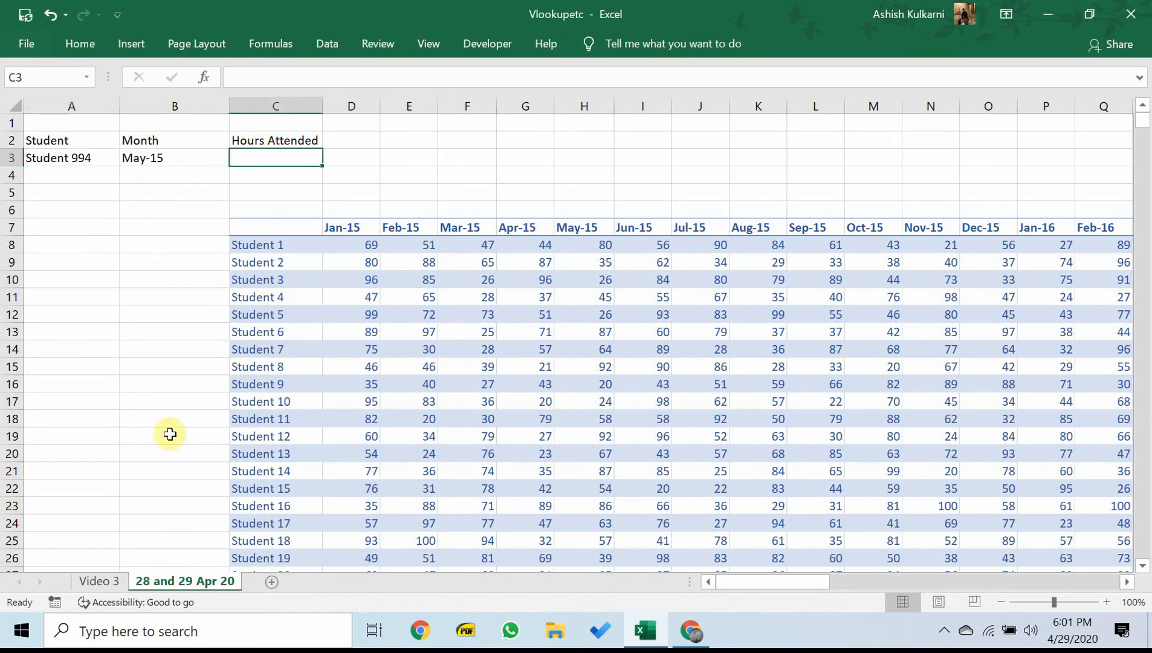
pyautogui.click(113, 582)
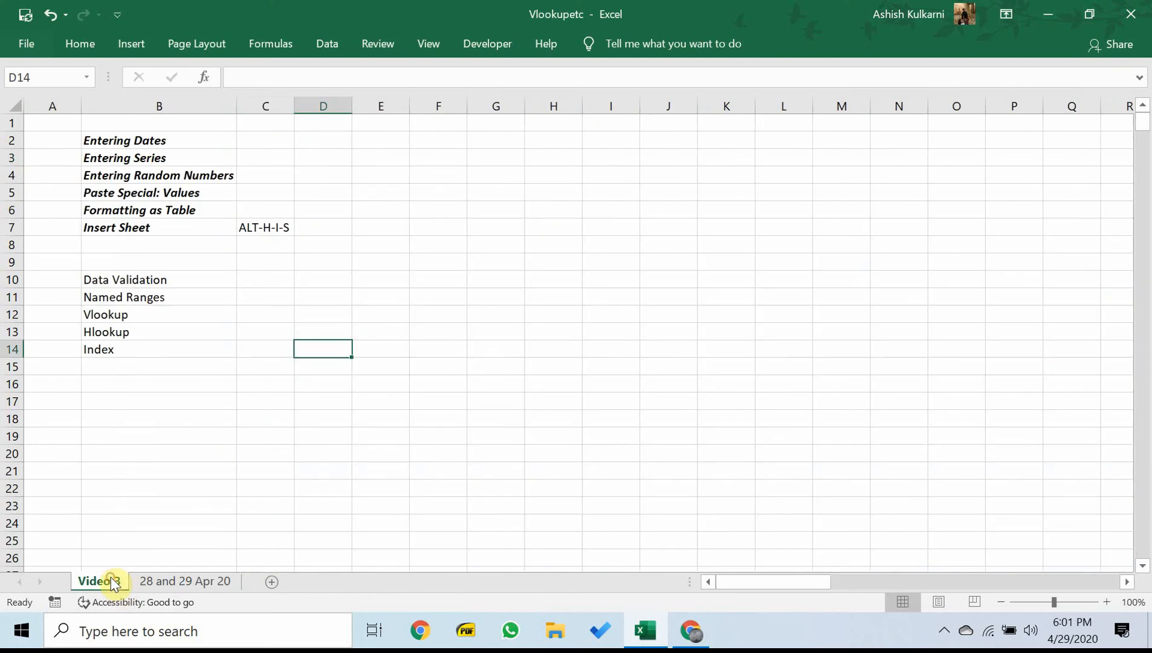
pyautogui.click(131, 276)
pyautogui.hotkey('ctrl', 'b')
pyautogui.hotkey('ctrl', 'i')
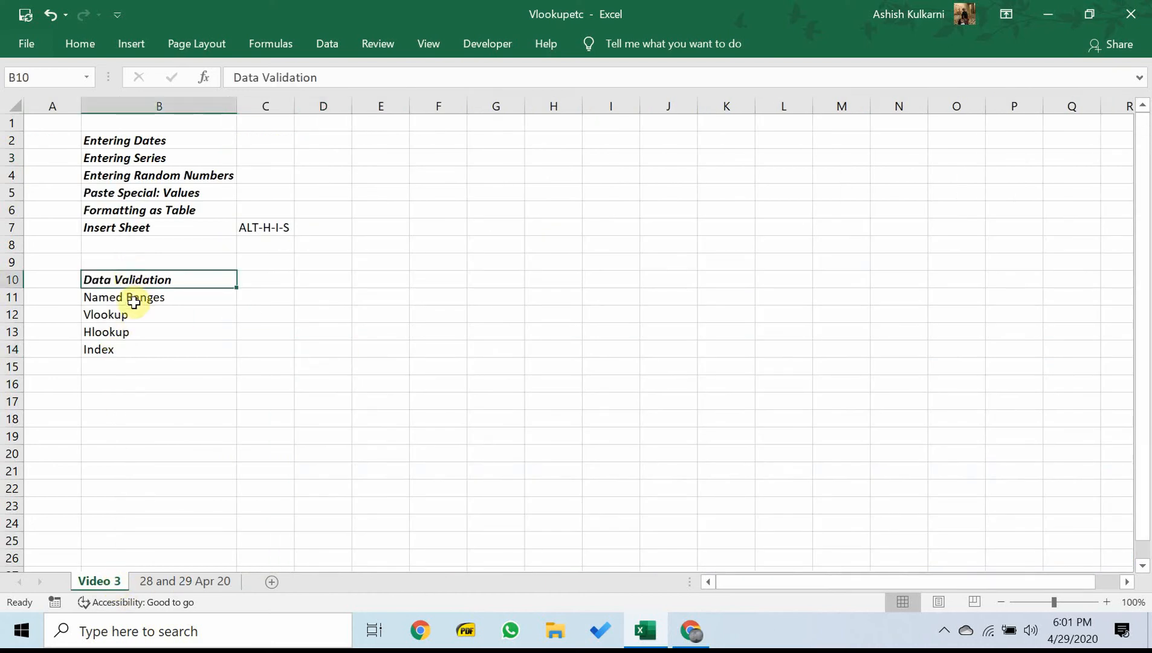
# - Name the attendance values D8:BO1007 on the 28 and 29 Apr 20 sheet Hrsattended, excluding student names and month headers
pyautogui.click(181, 580)
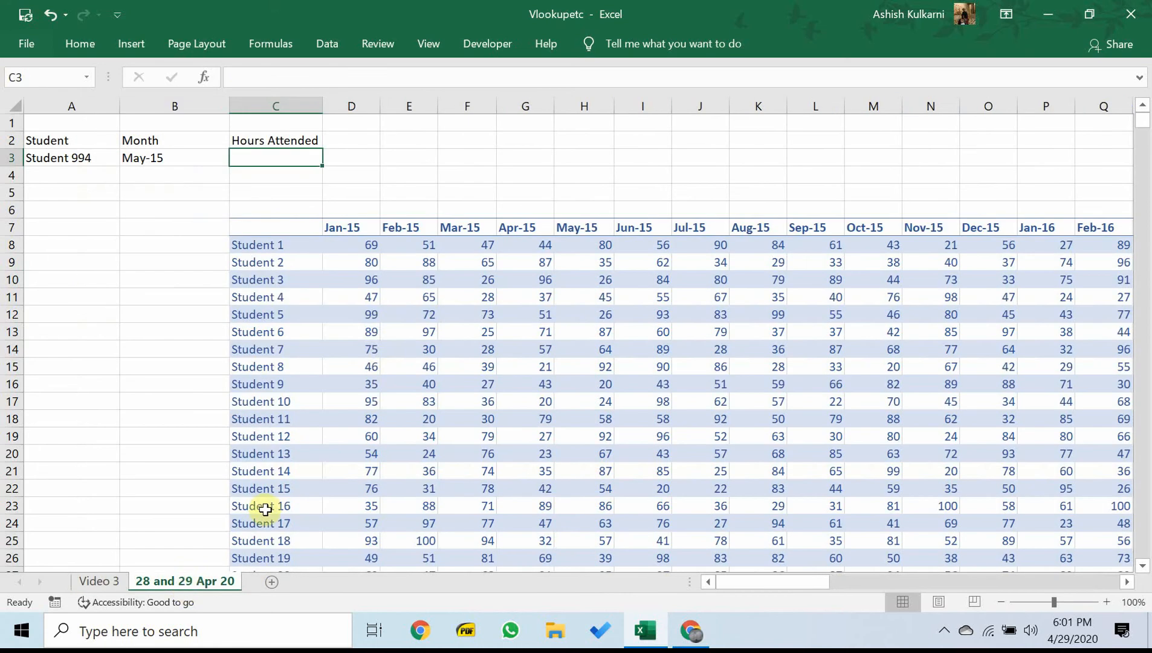
pyautogui.click(361, 246)
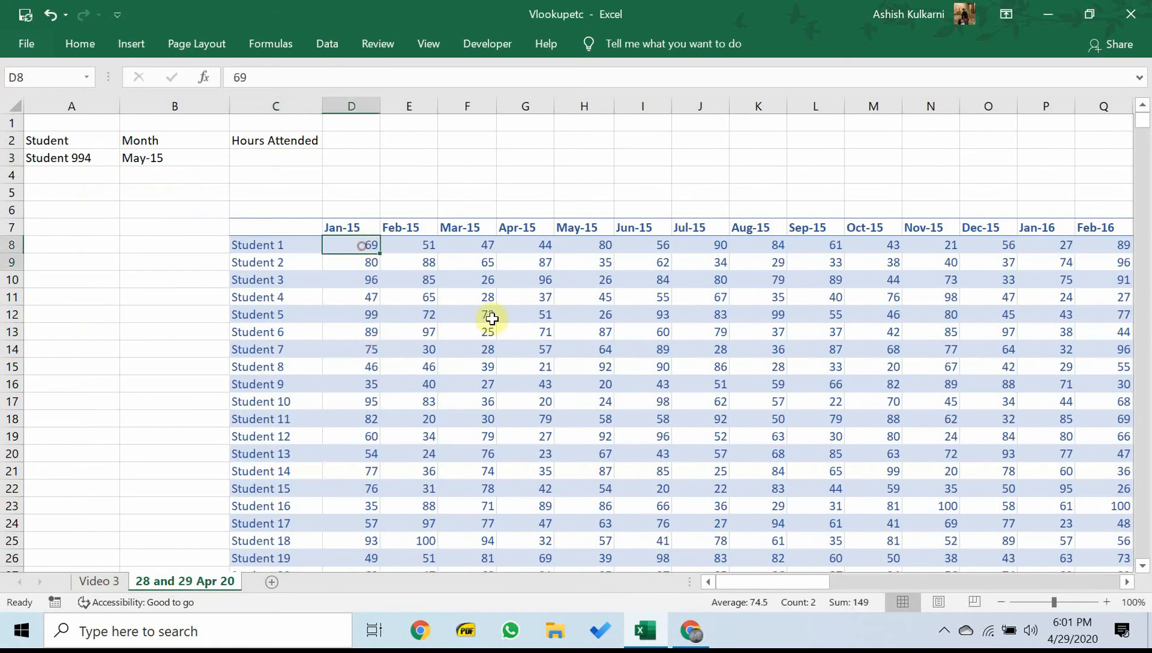
pyautogui.moveTo(491, 318); pyautogui.dragTo(1037, 473)
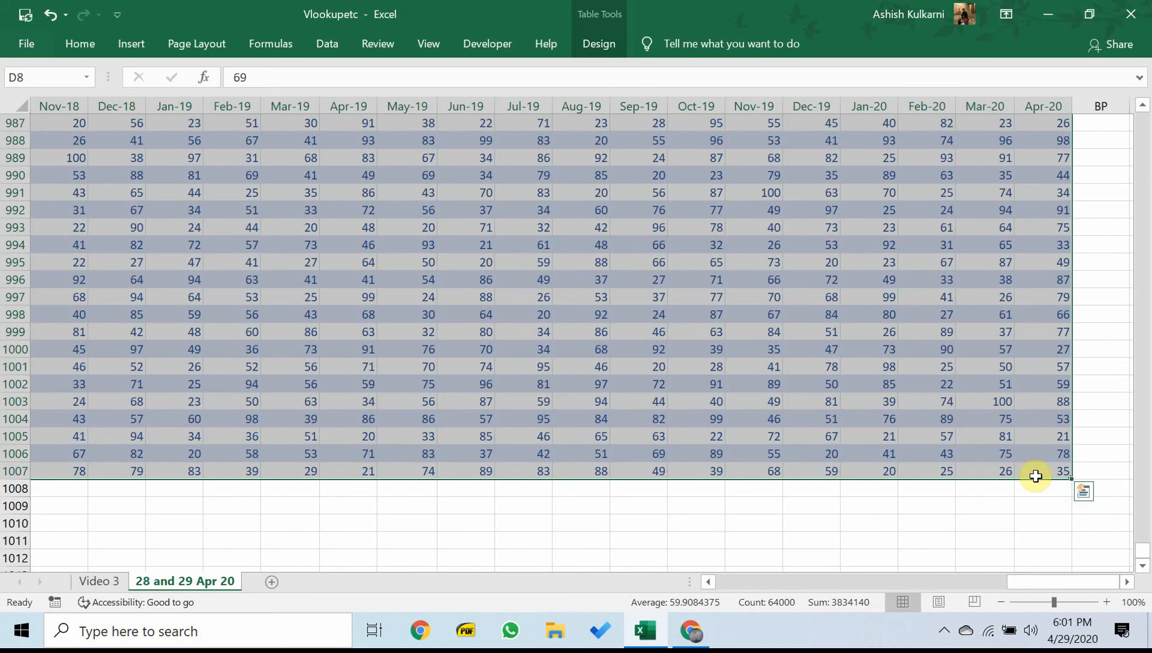
pyautogui.moveTo(1050, 583); pyautogui.dragTo(687, 602)
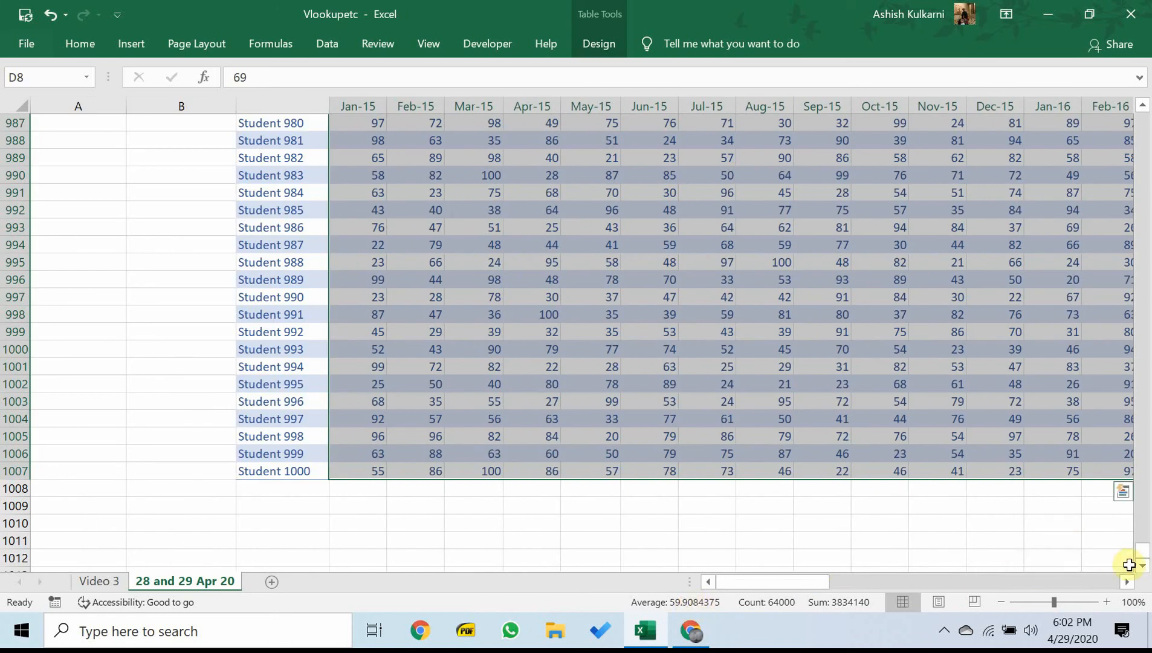
pyautogui.moveTo(1144, 555); pyautogui.dragTo(1142, 116)
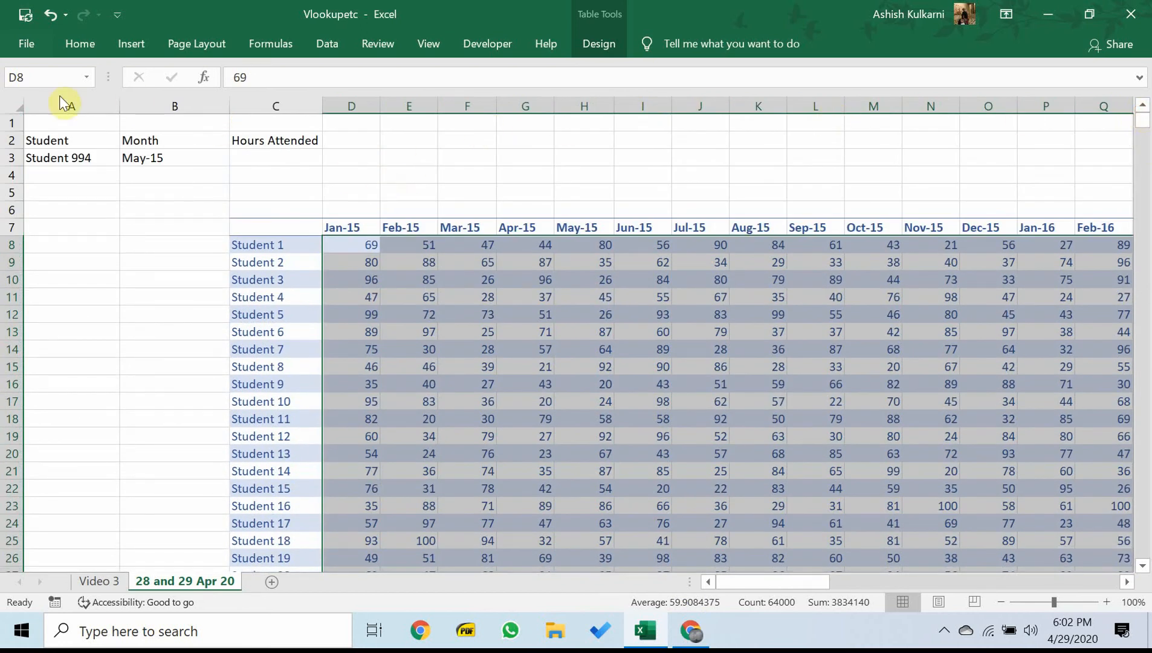
pyautogui.click(36, 75)
pyautogui.write('Hr A')
pyautogui.press('BackSpace')
pyautogui.press('BackSpace')
pyautogui.write('sattended')
pyautogui.press('Return')
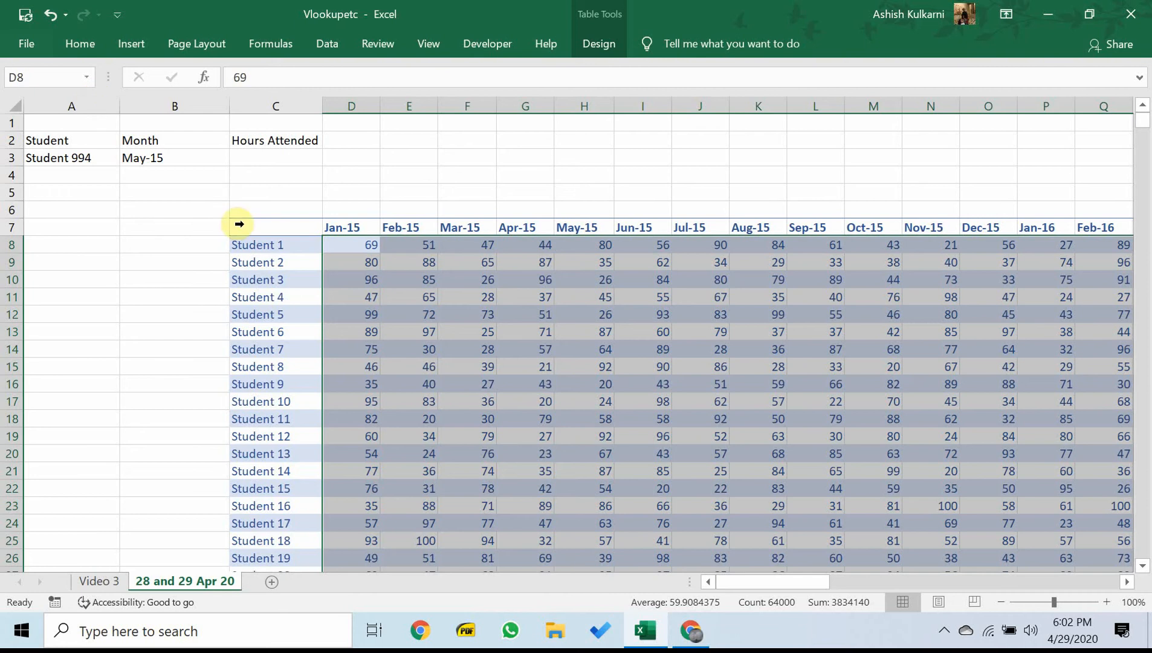
# - Enter =SUM(Hrsattended) in D4 to test the named range
pyautogui.click(360, 318)
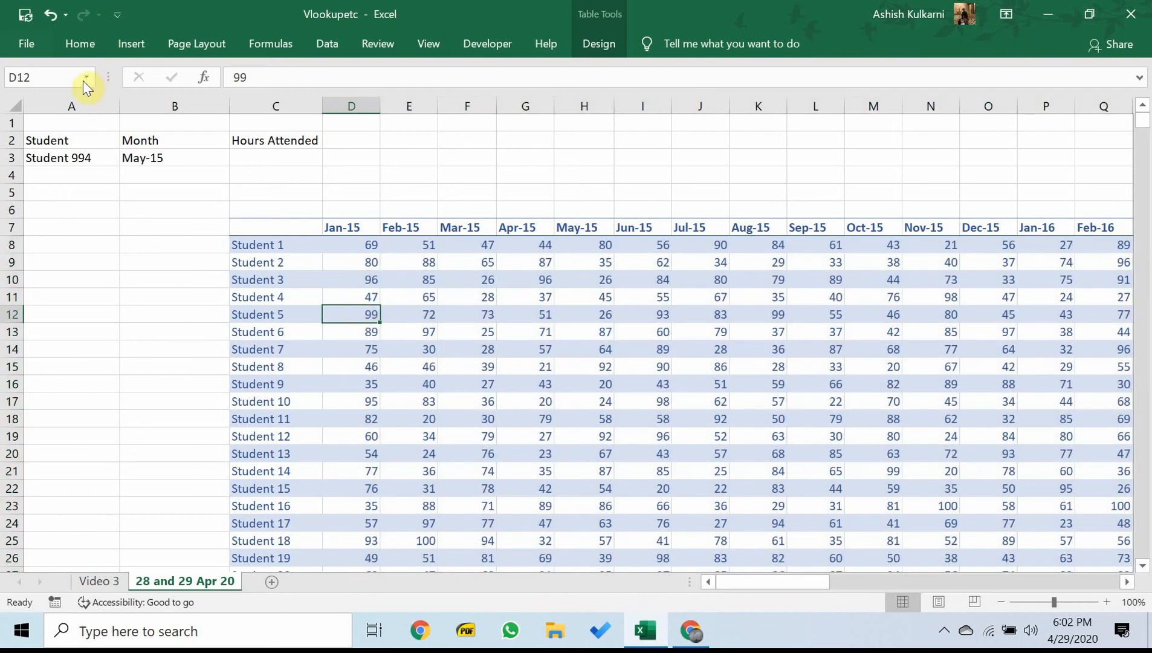
pyautogui.click(350, 177)
pyautogui.write('=sum')
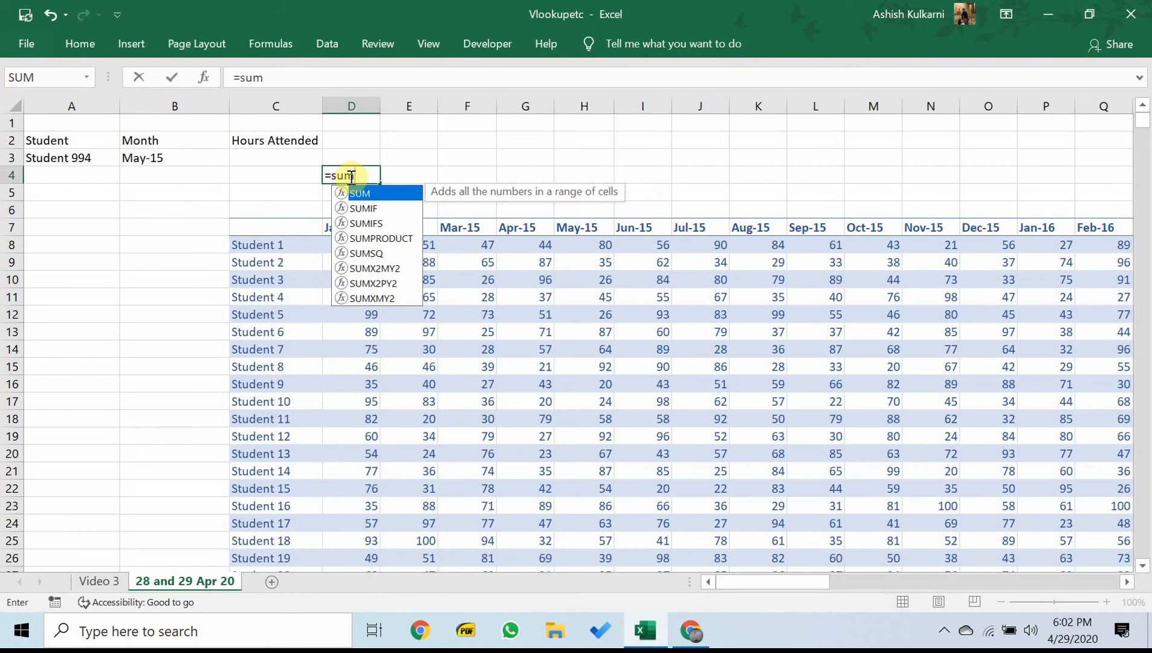
pyautogui.write('(hr')
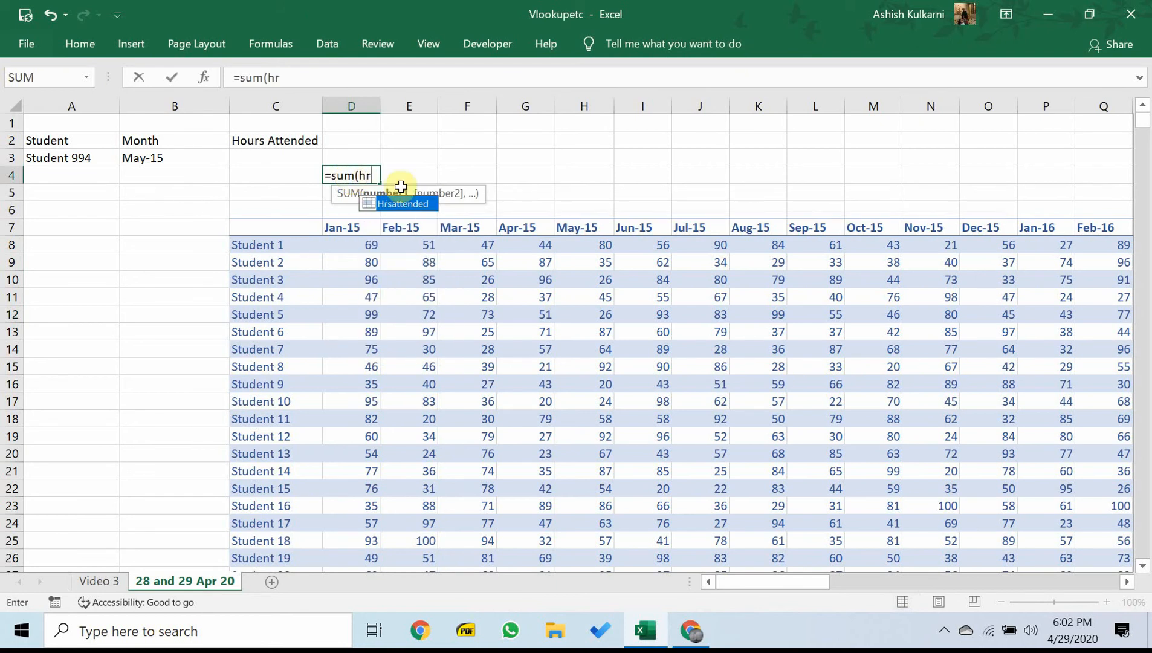
pyautogui.doubleClick(401, 205)
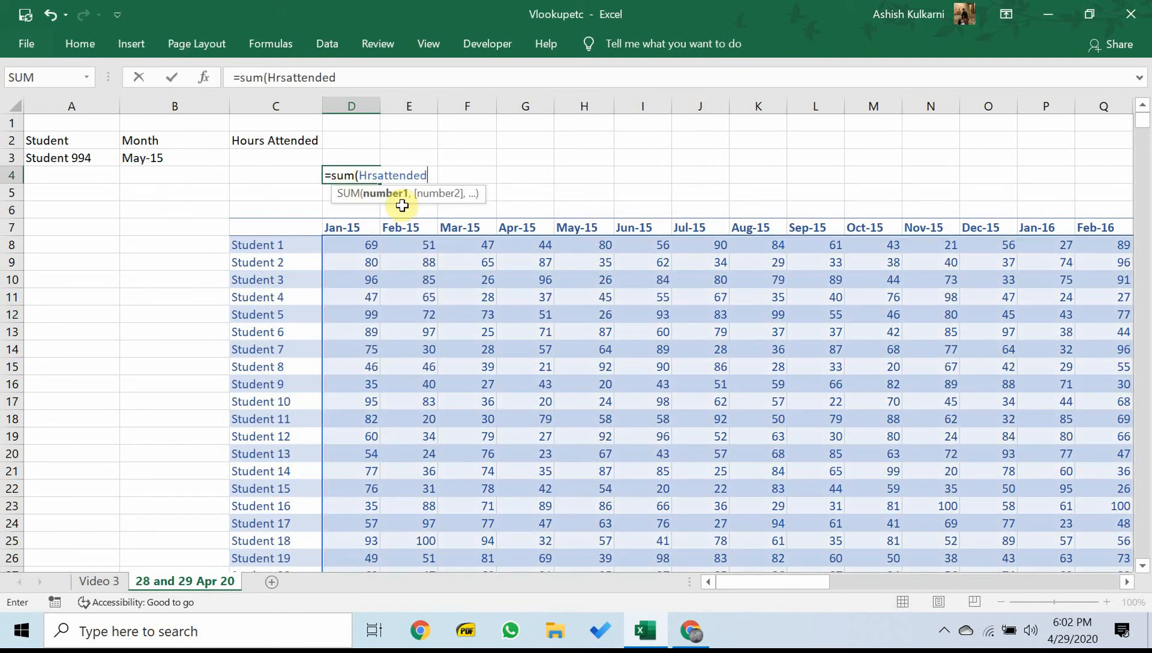
pyautogui.write(')')
pyautogui.press('Return')
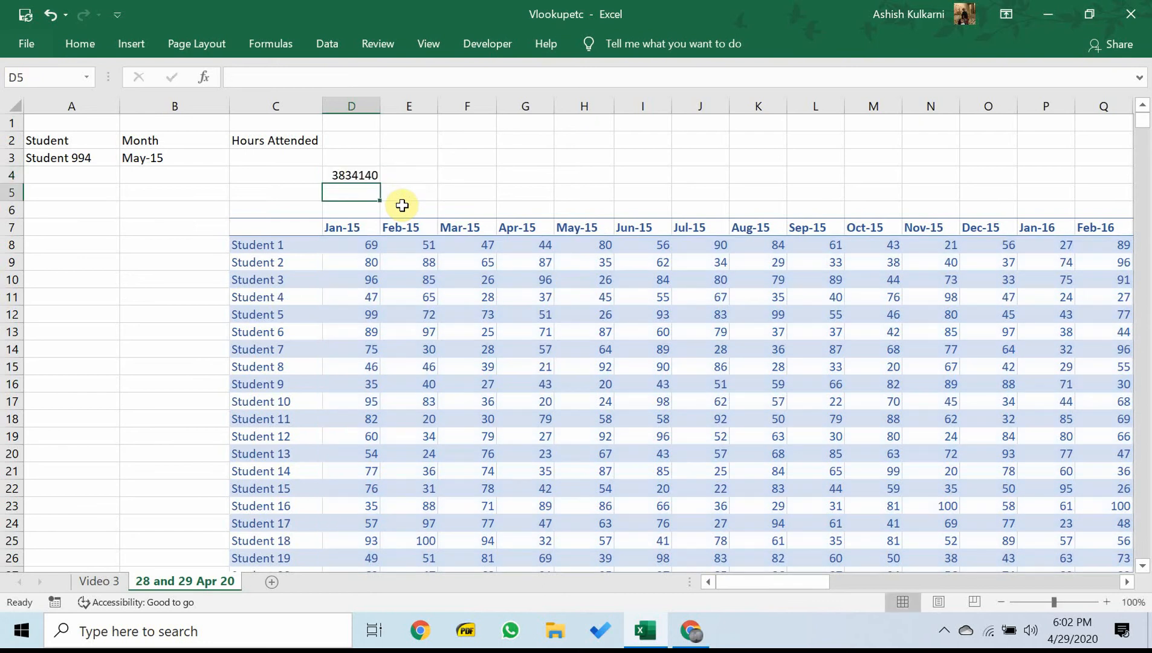
pyautogui.click(354, 175)
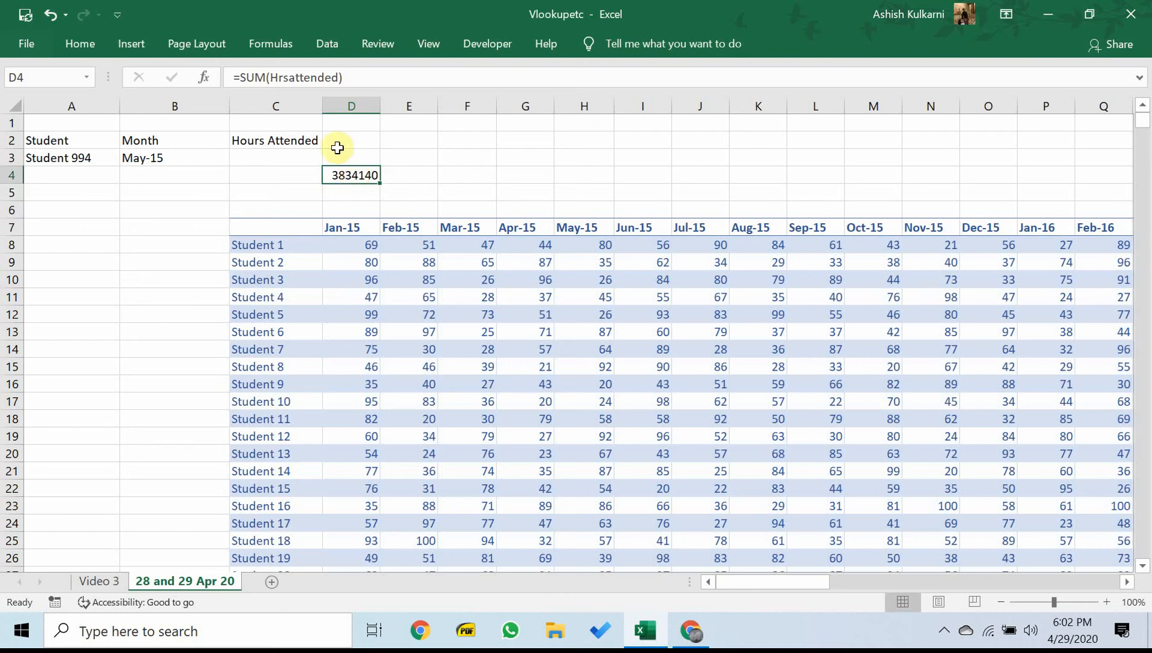
pyautogui.click(349, 74)
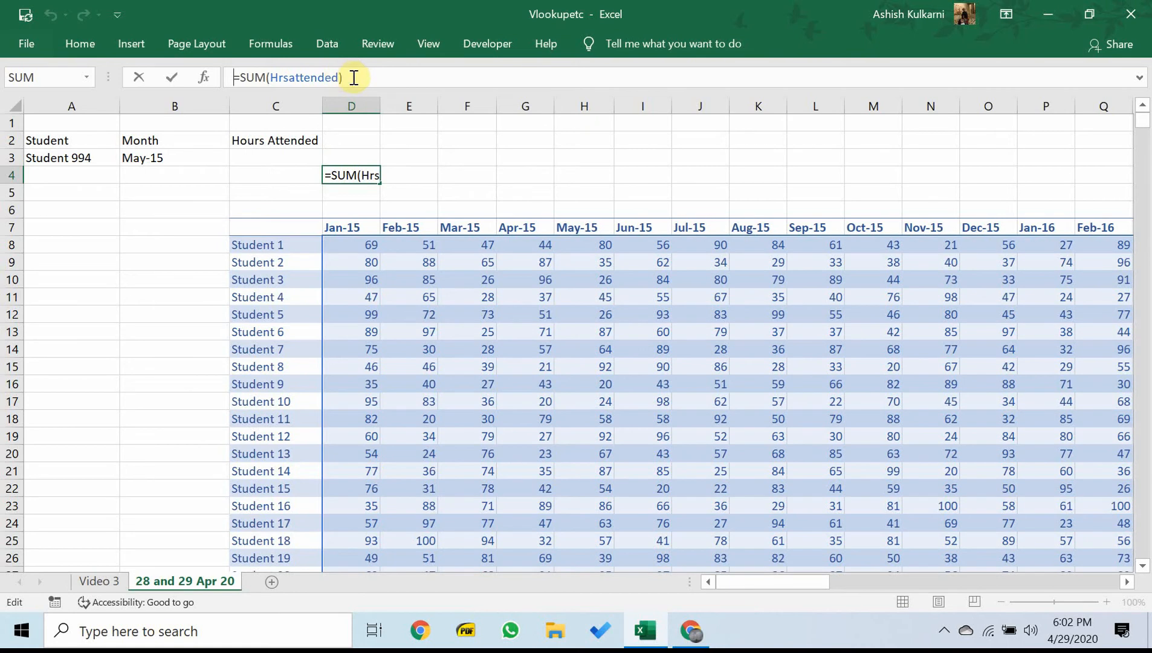
pyautogui.moveTo(347, 79); pyautogui.dragTo(211, 79)
pyautogui.press('Delete')
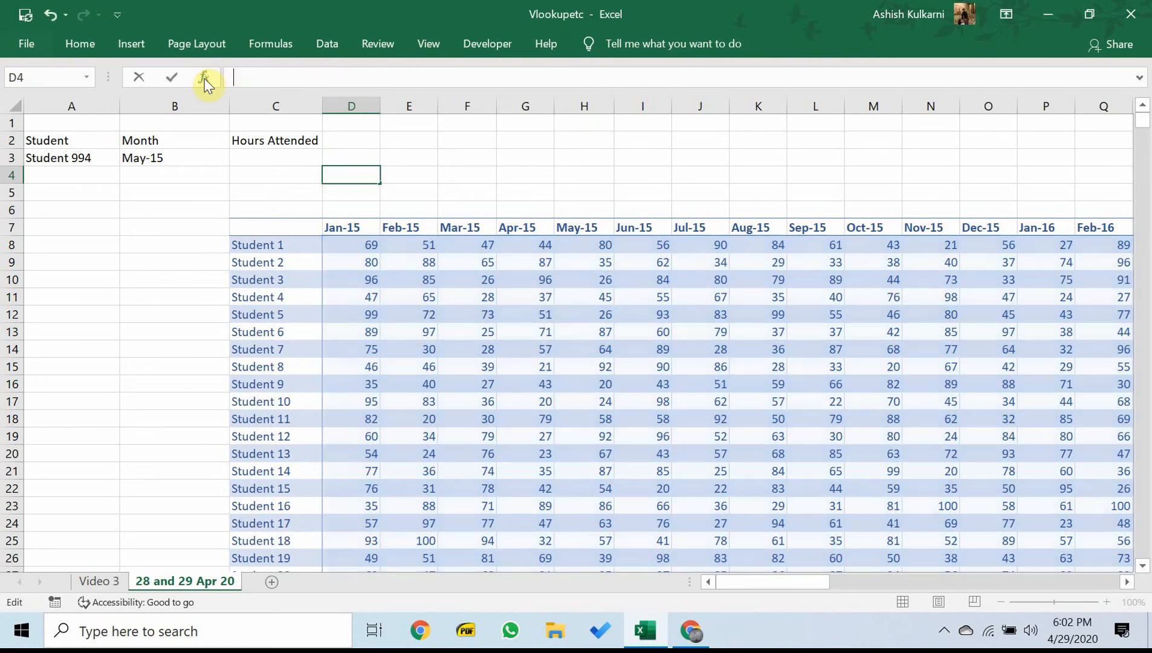
pyautogui.press('Escape')
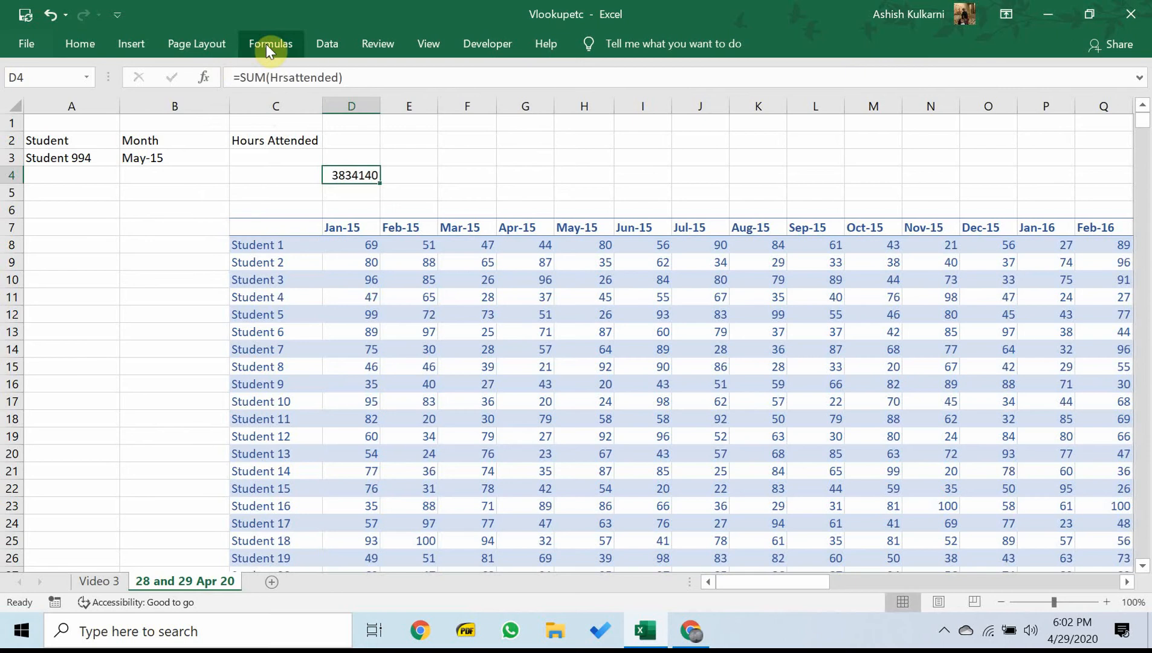
# - Review the definition of the Hrsattended name in the Name Manager
pyautogui.click(265, 44)
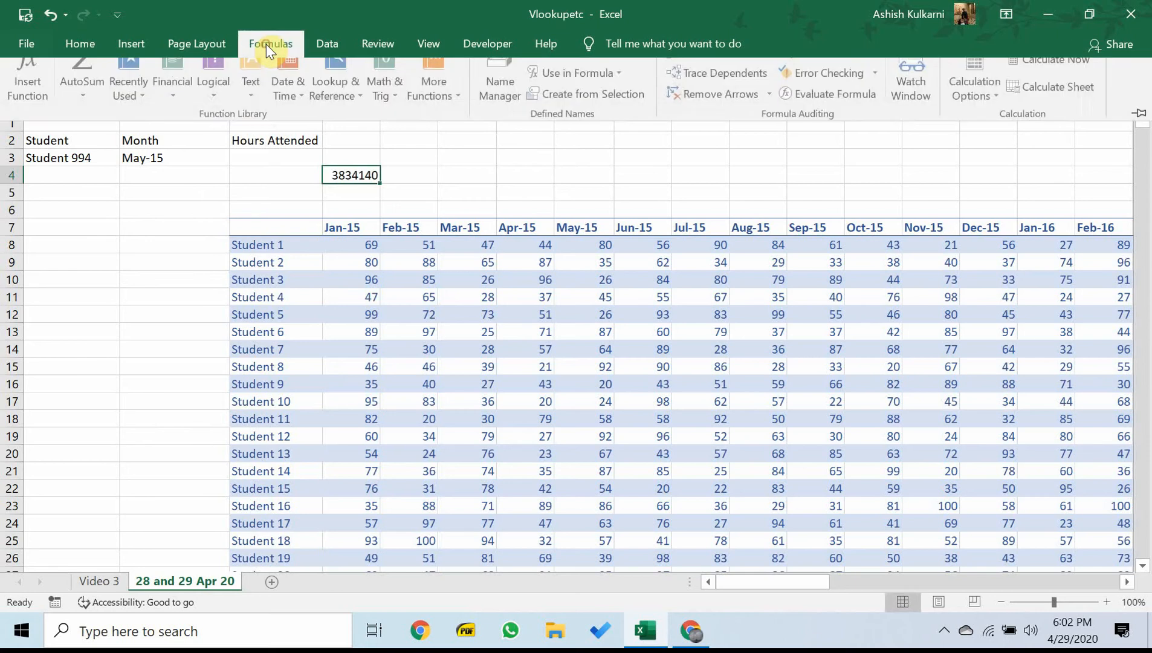
pyautogui.click(502, 97)
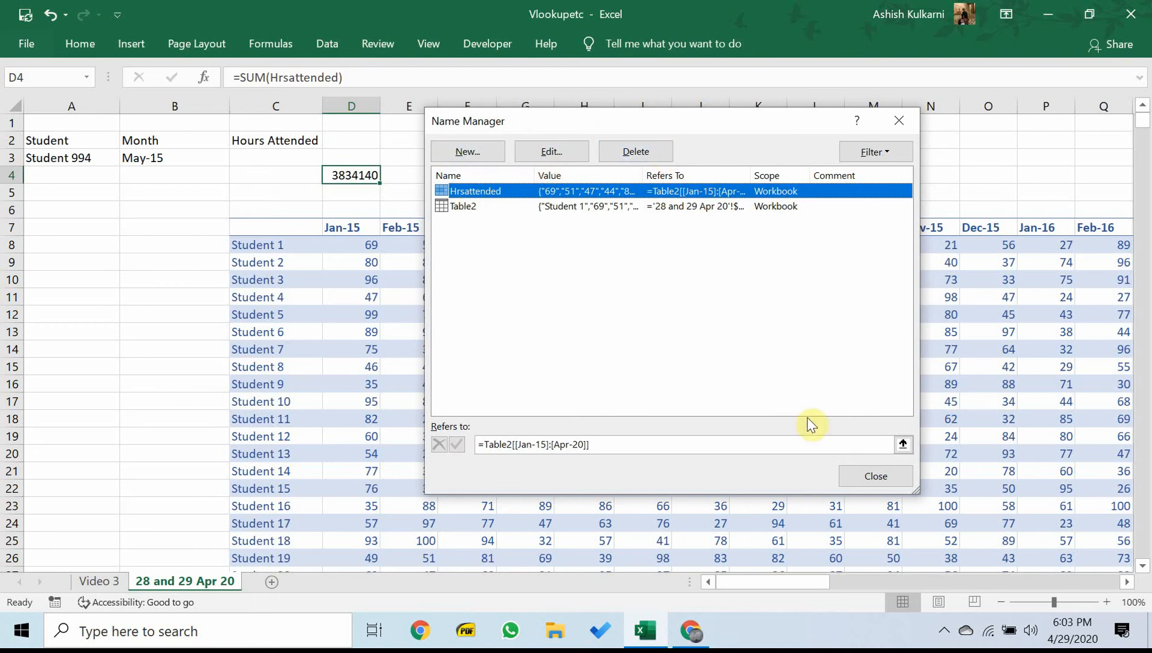
pyautogui.click(873, 476)
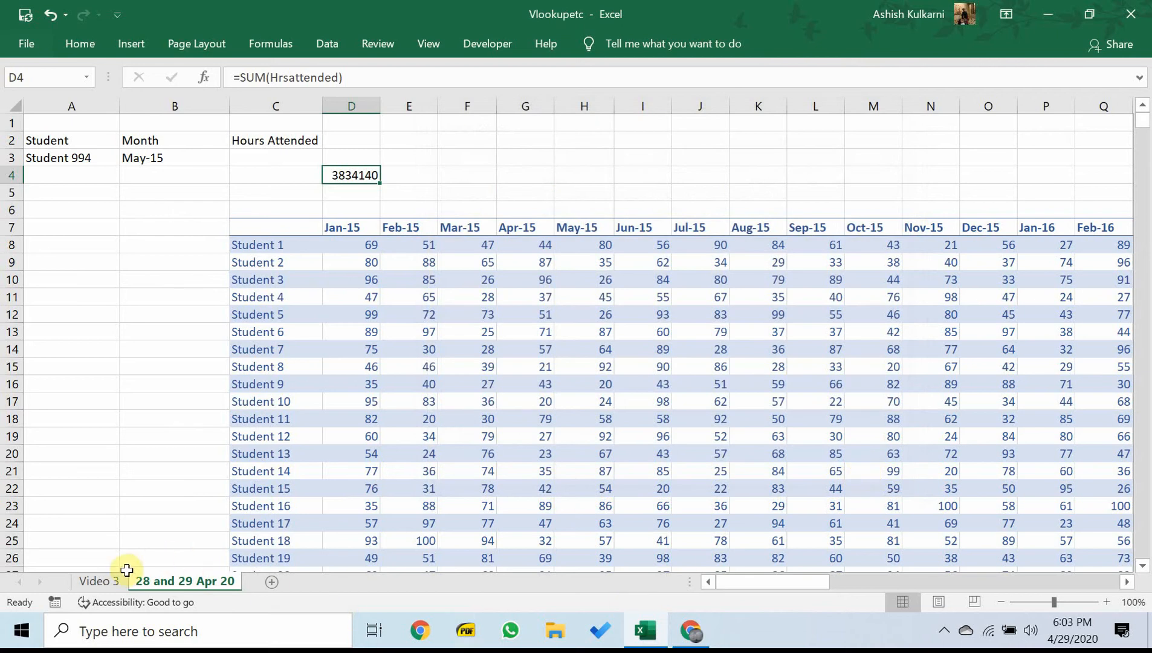
# - Format the Named Ranges topic in B11 of the Video 3 sheet as bold italic
pyautogui.click(100, 581)
pyautogui.click(114, 300)
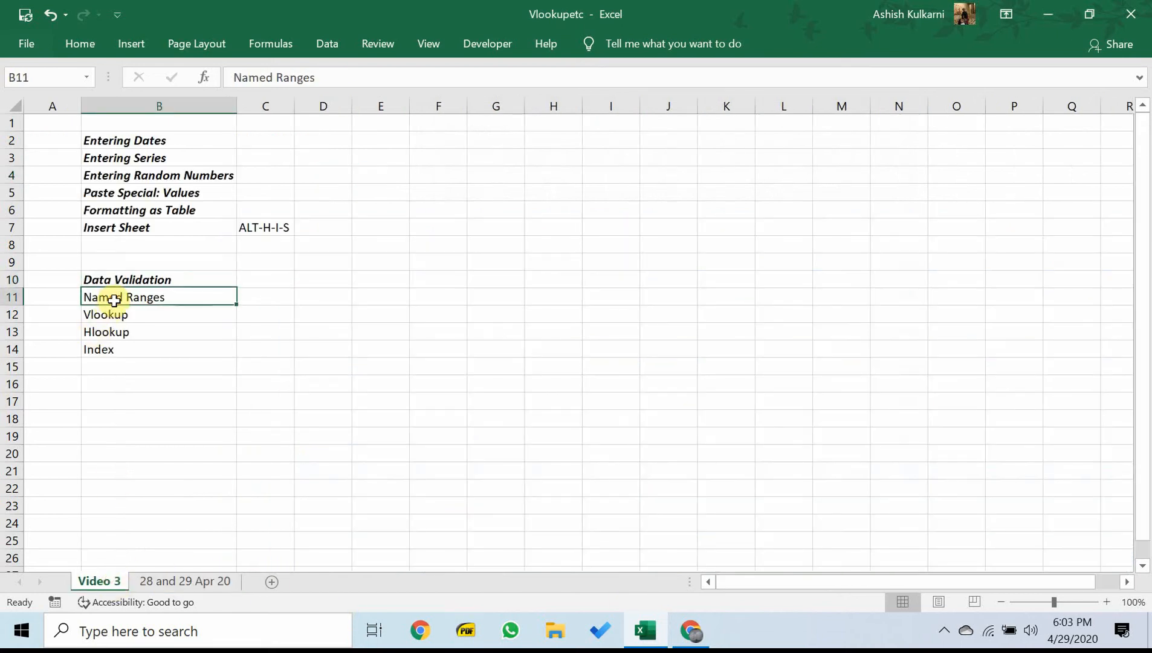
pyautogui.hotkey('ctrl', 'b')
pyautogui.hotkey('ctrl', 'i')
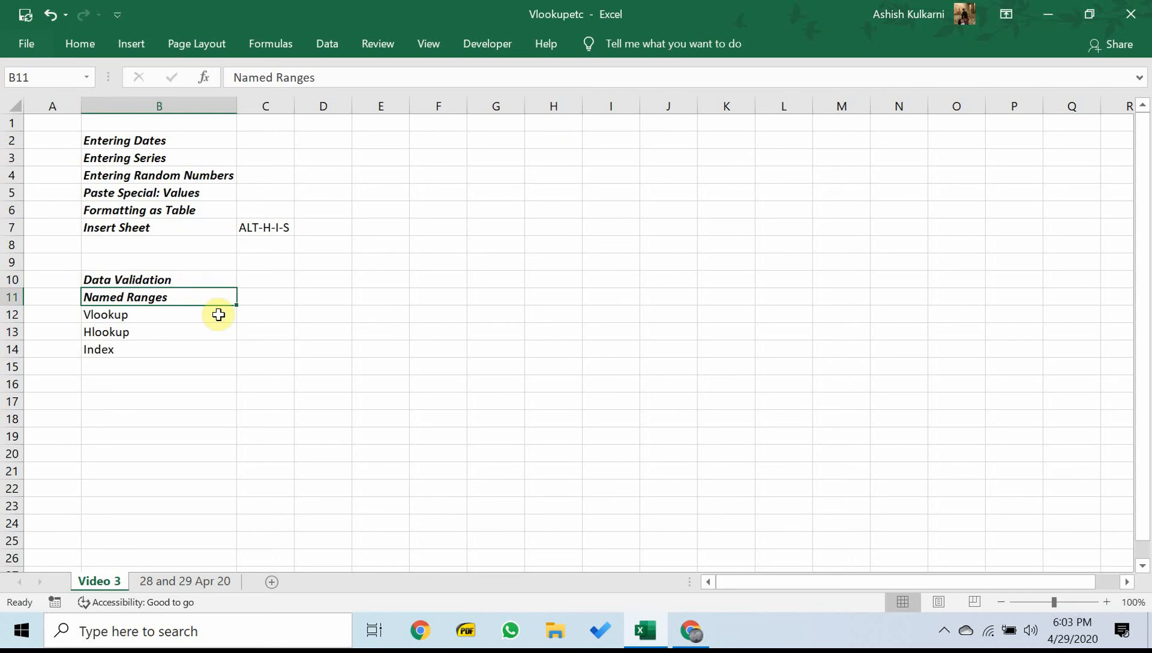
# - Clear the test SUM formula from D4 on the 28 and 29 Apr 20 sheet
pyautogui.click(205, 582)
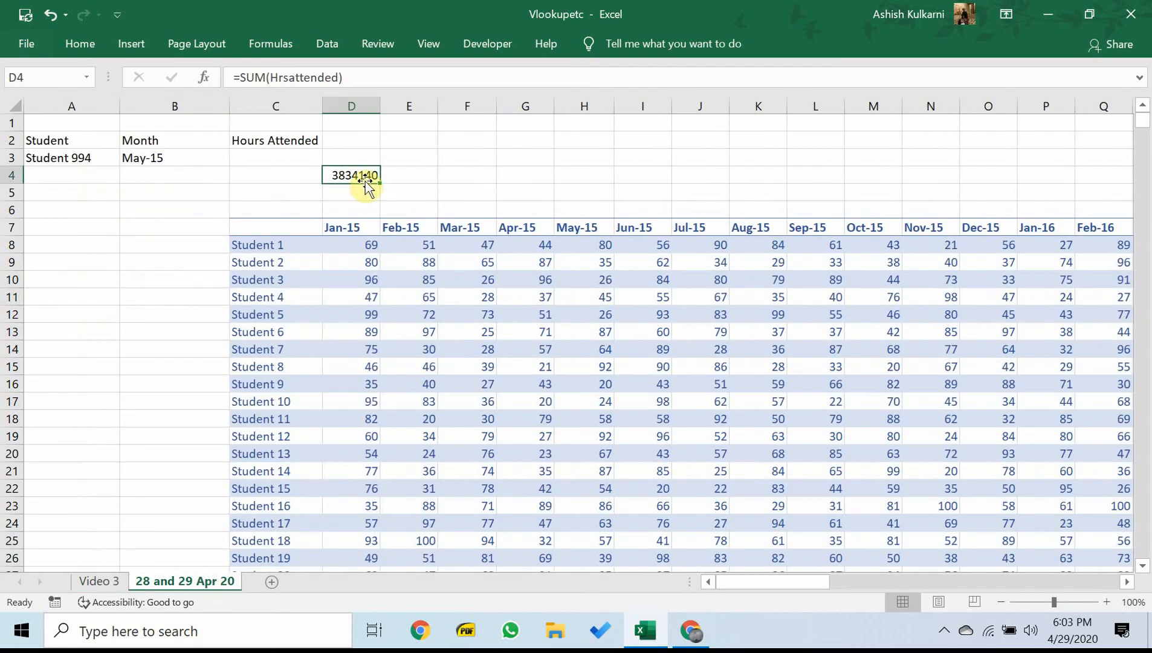
pyautogui.press('Delete')
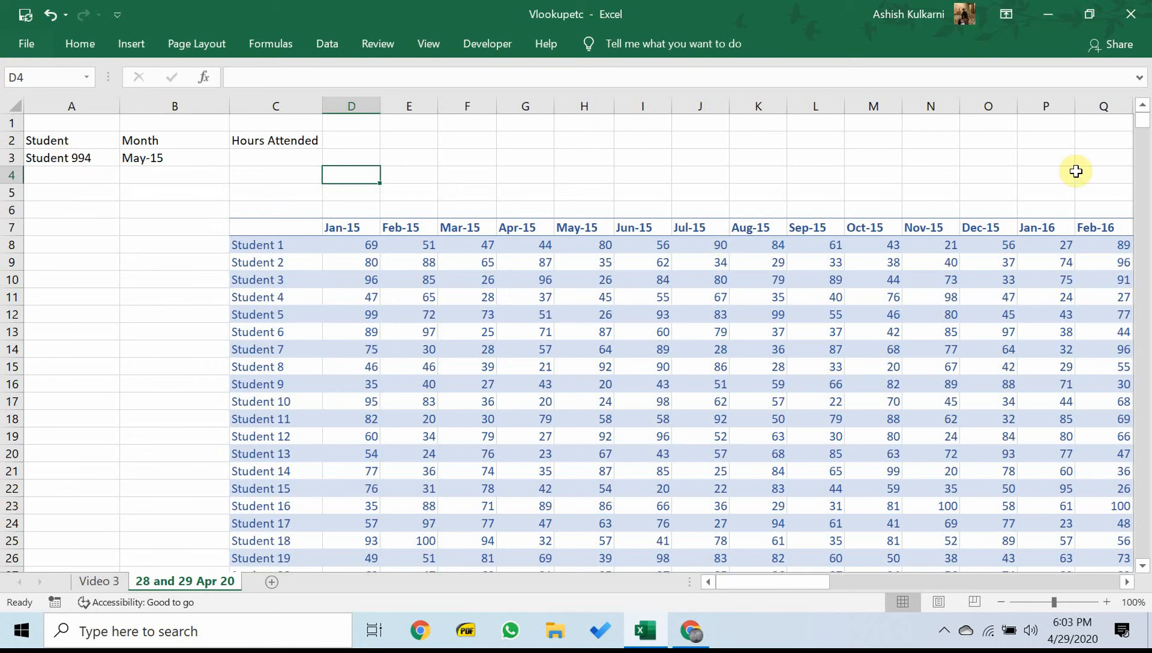
# - Locate the Student 994 row and the May-15 column in the attendance table
pyautogui.moveTo(1148, 128); pyautogui.dragTo(1148, 595)
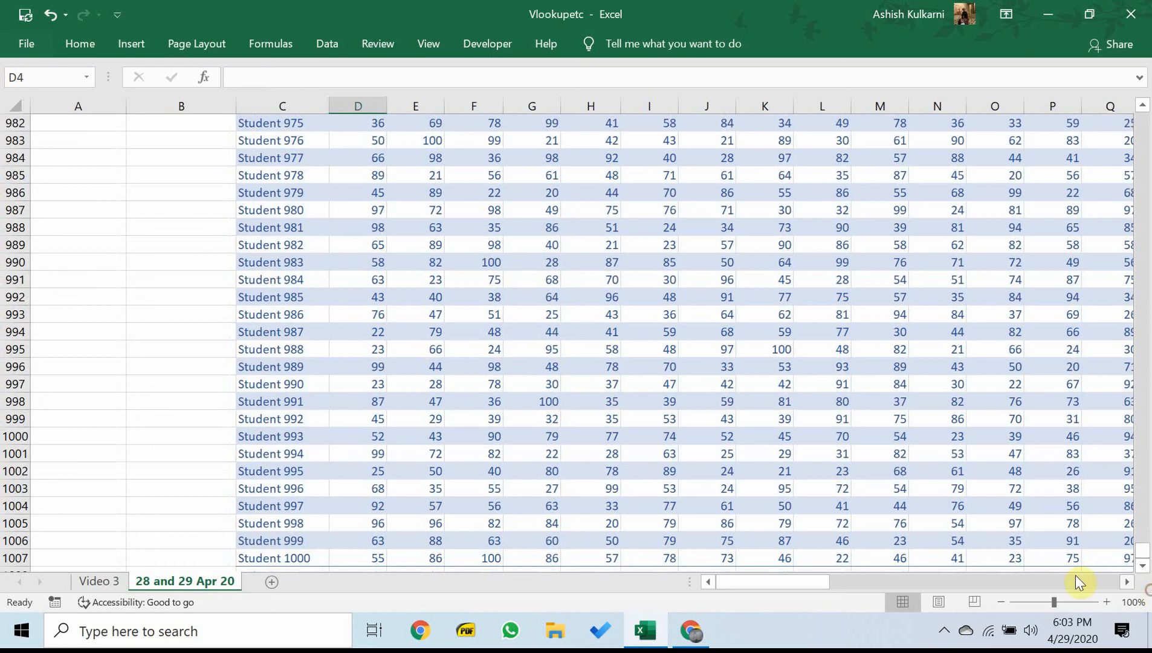
pyautogui.click(314, 451)
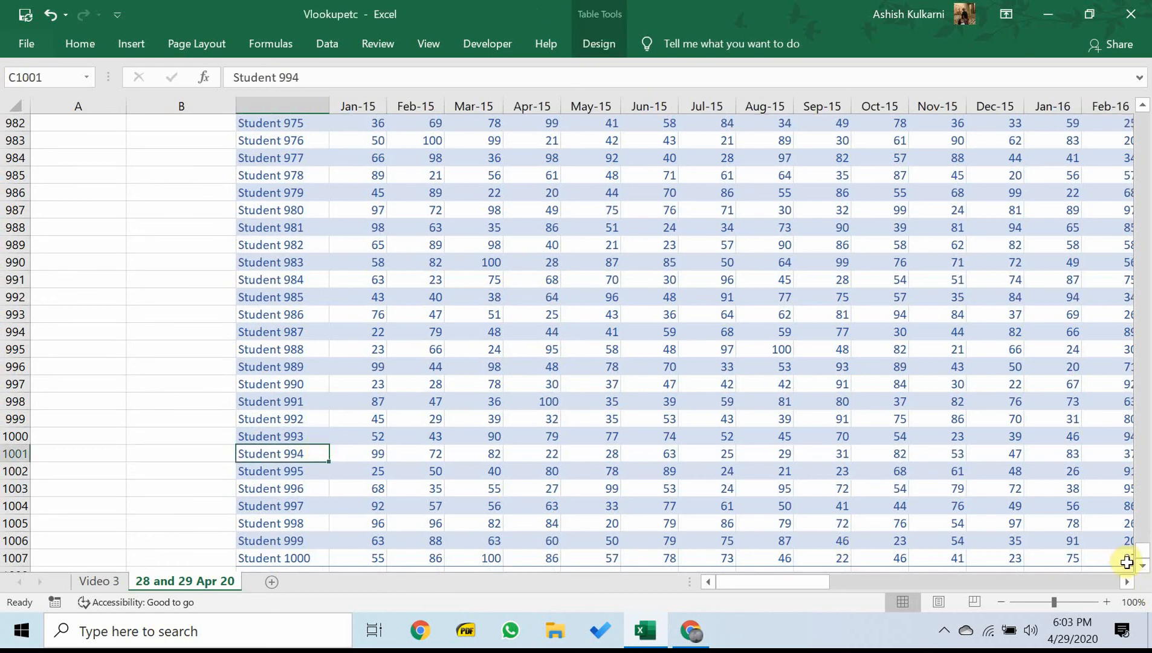
pyautogui.moveTo(1142, 551); pyautogui.dragTo(1144, 110)
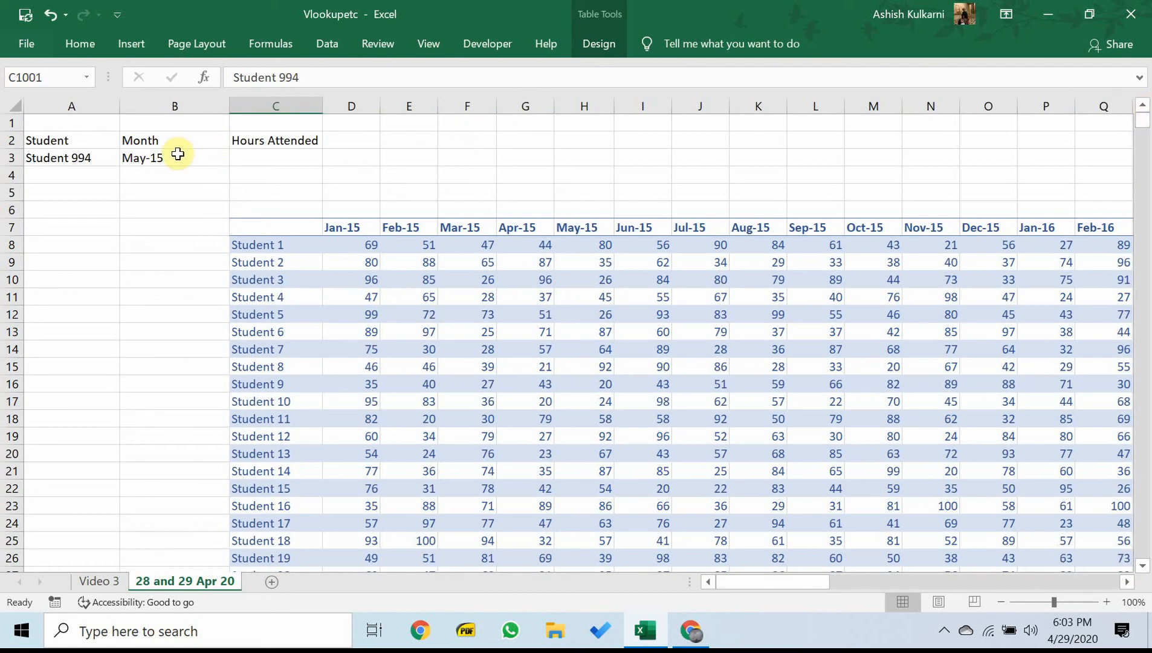
pyautogui.click(603, 102)
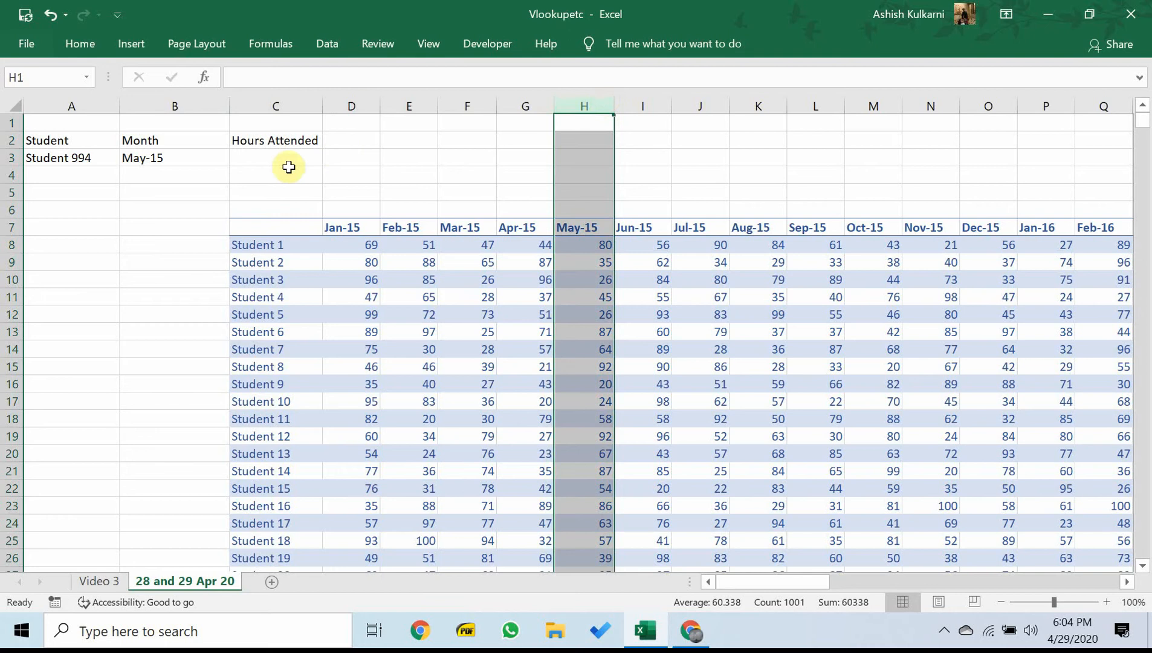
# - Choose Student 3 in A3 from its list and check that student's row in the attendance table
pyautogui.click(65, 160)
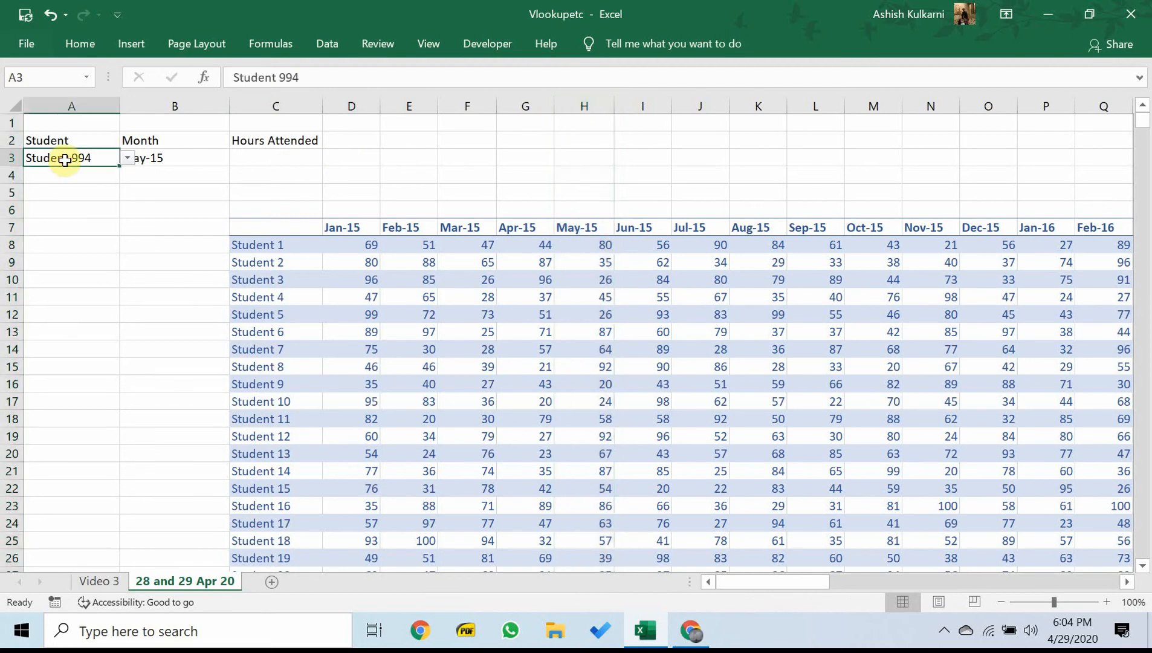
pyautogui.click(128, 158)
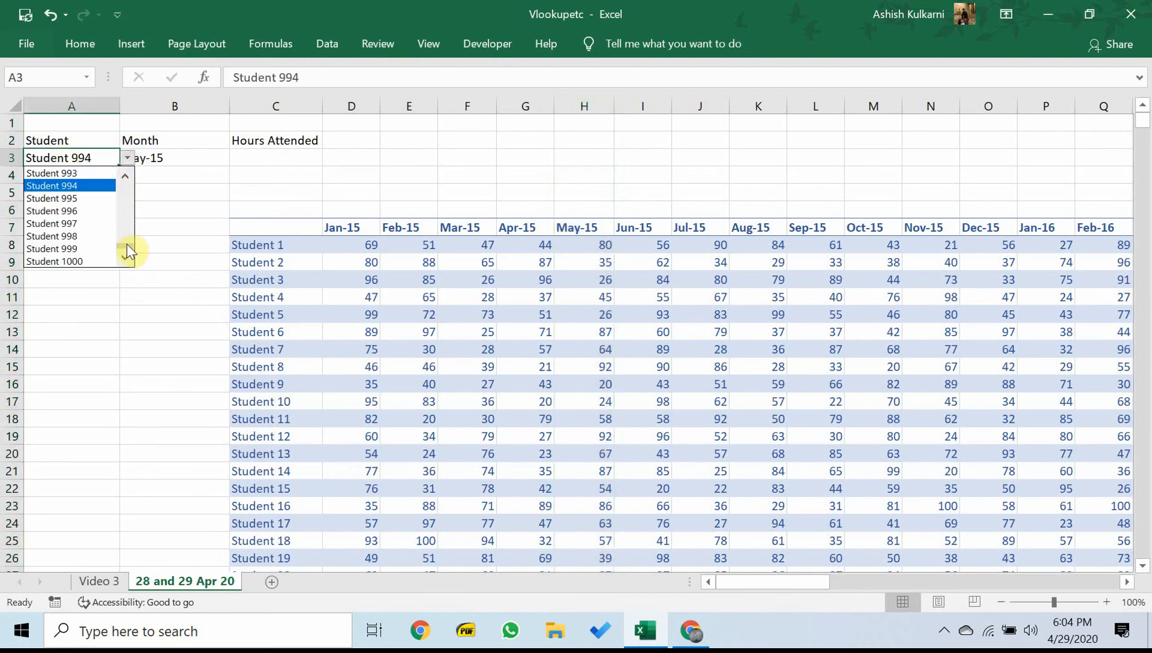
pyautogui.moveTo(125, 249); pyautogui.dragTo(113, 180)
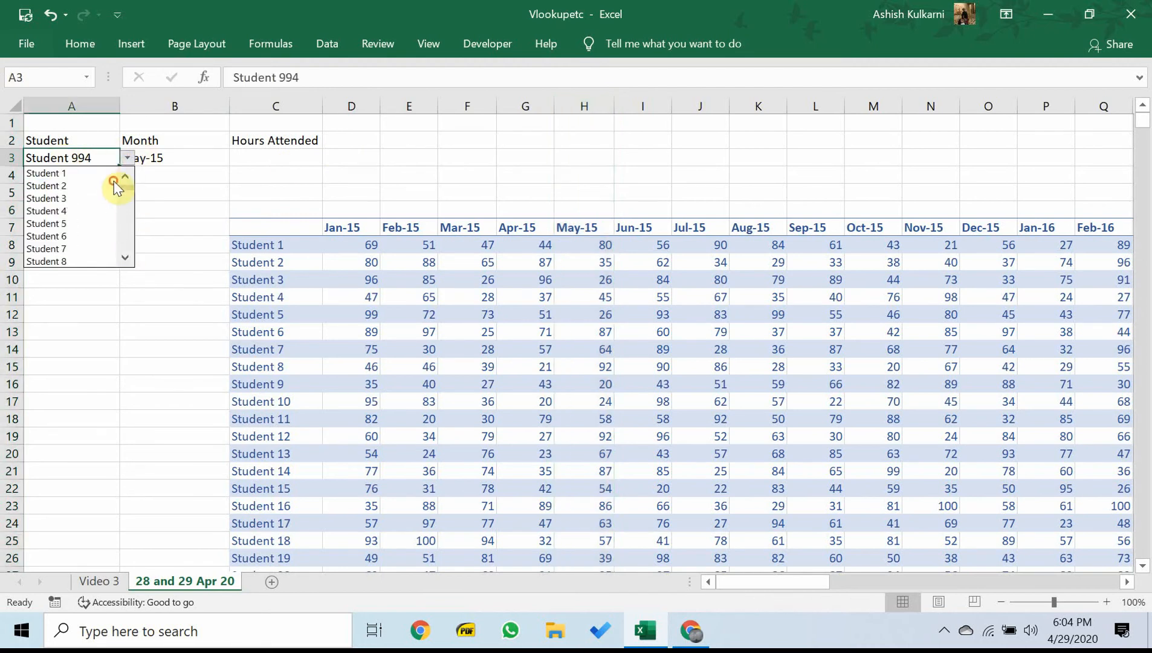
pyautogui.click(46, 199)
pyautogui.click(96, 224)
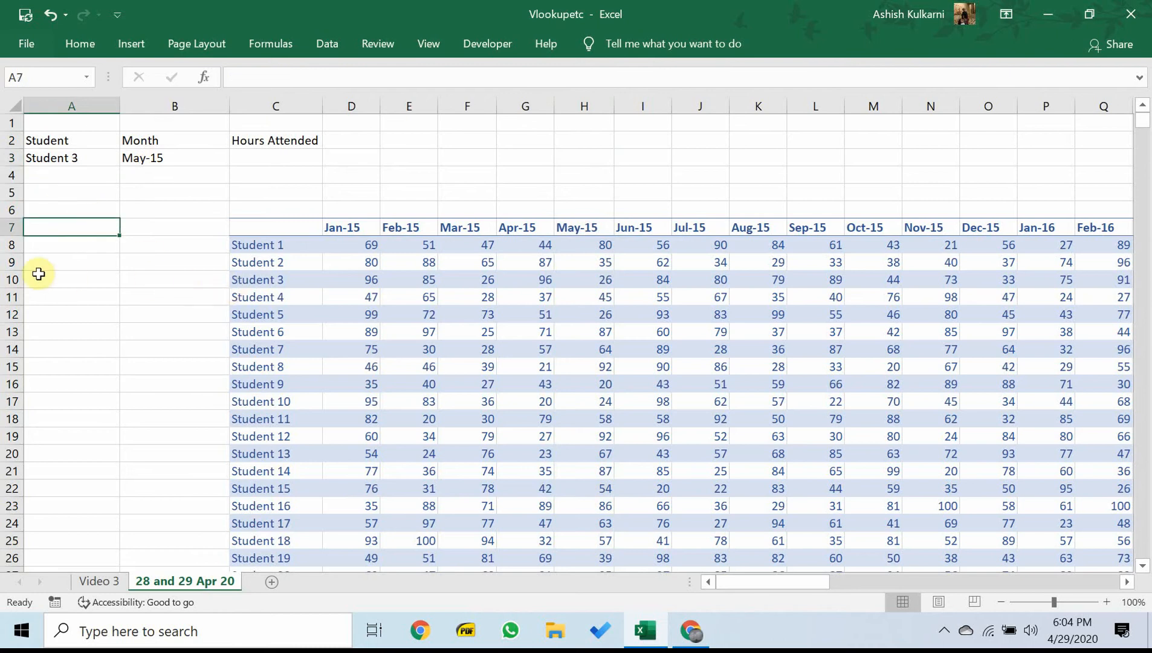
pyautogui.click(8, 279)
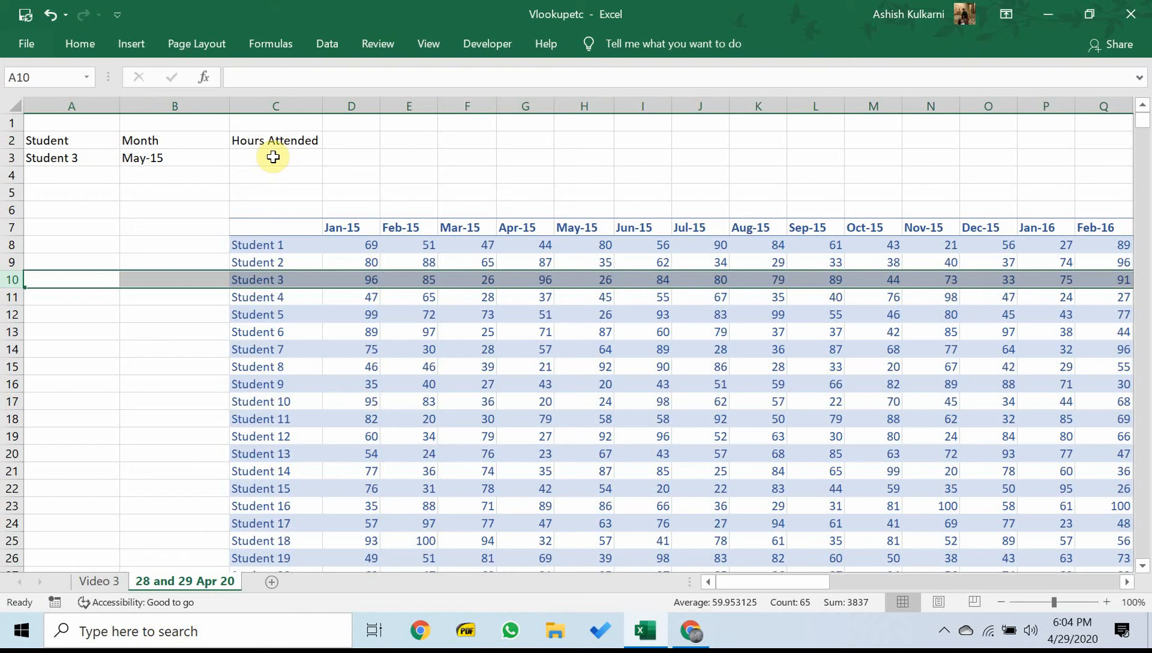
pyautogui.click(273, 157)
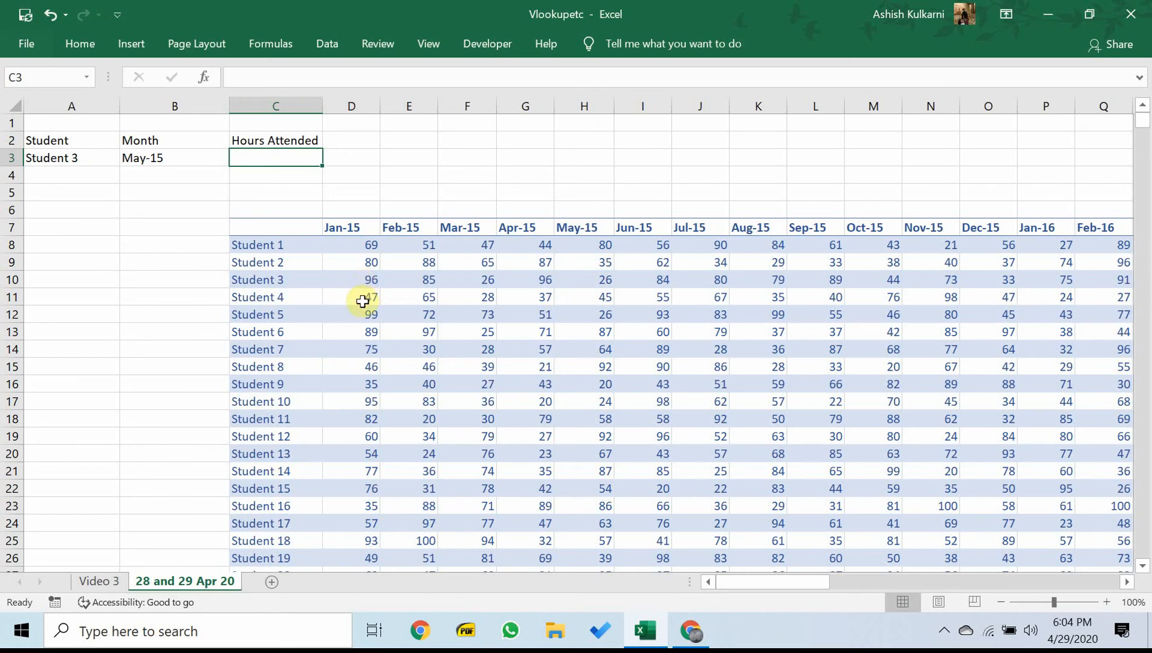
# - Insert a new table column before Jan-15 and head it RI in D7
pyautogui.click(363, 301)
pyautogui.hotkey('alt', 'i')
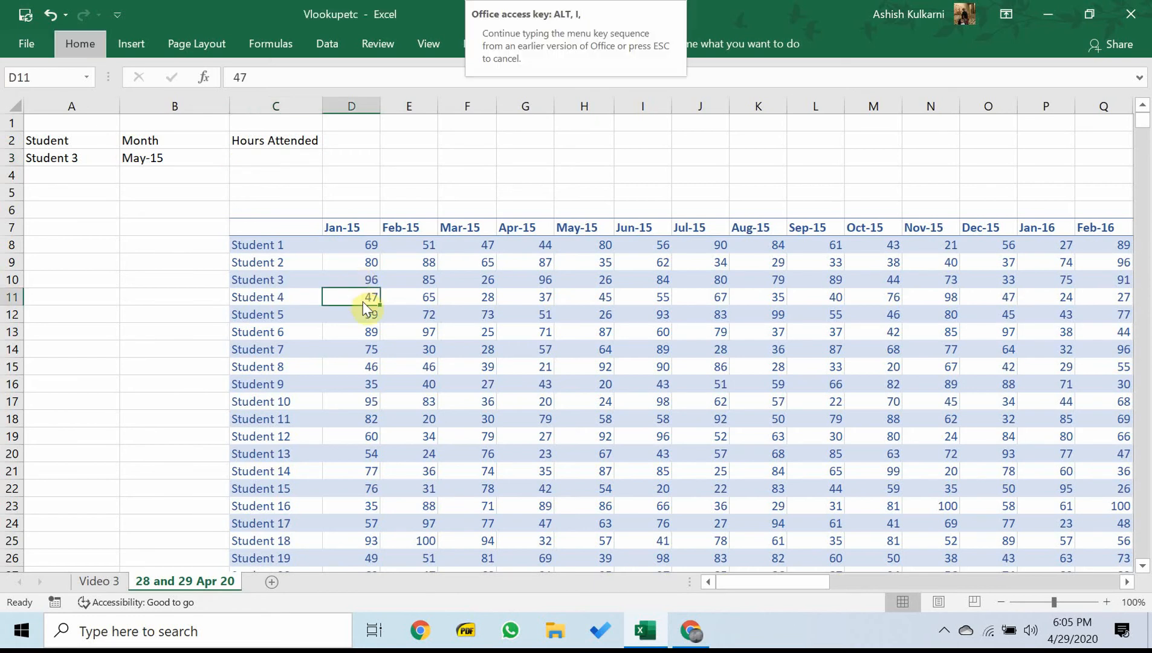
pyautogui.press('c')
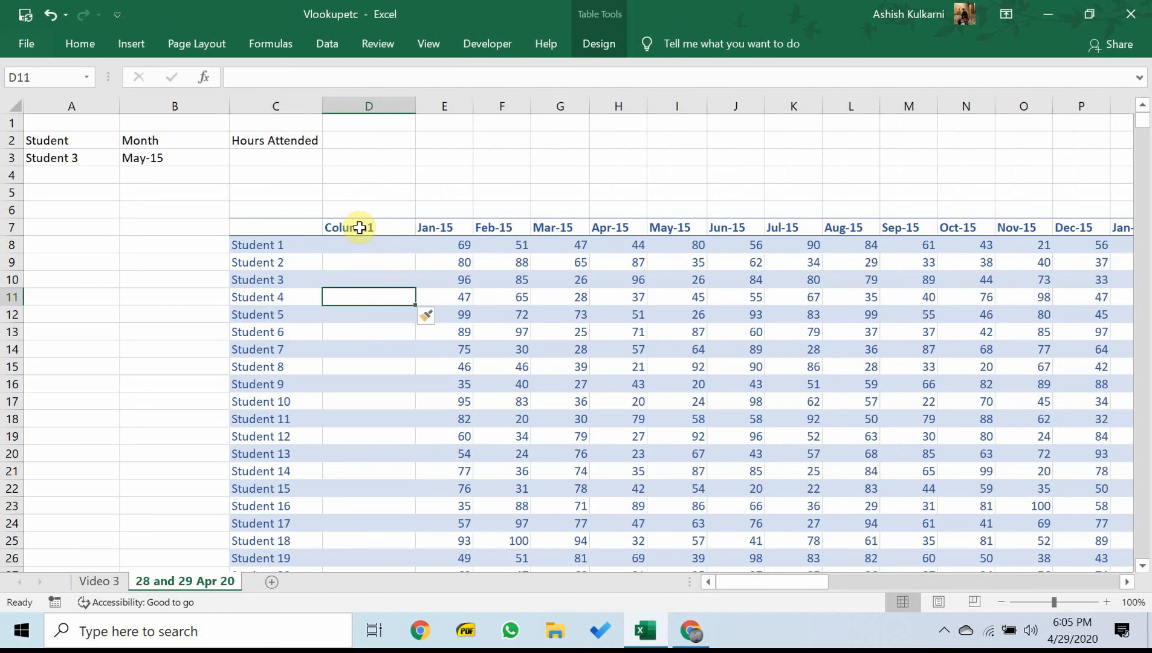
pyautogui.click(360, 227)
pyautogui.write('R')
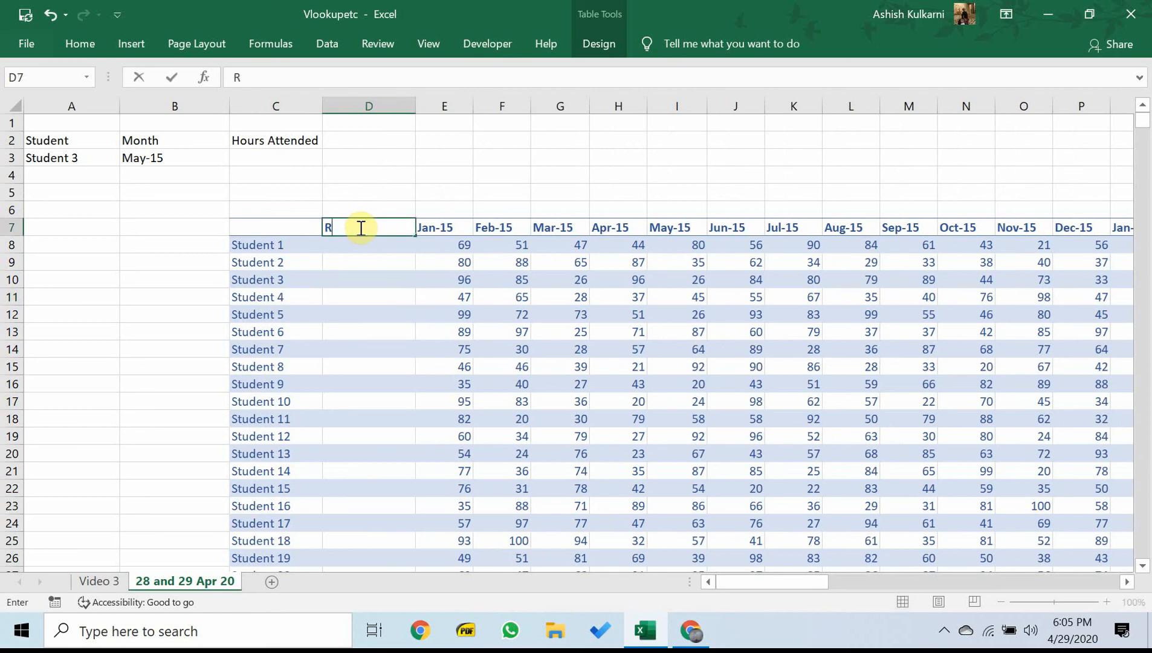
pyautogui.write('l')
pyautogui.press('Return')
# - Enter 1, 2 and 3 in D8:D10 and fill the series down the RI column for all students
pyautogui.write('1')
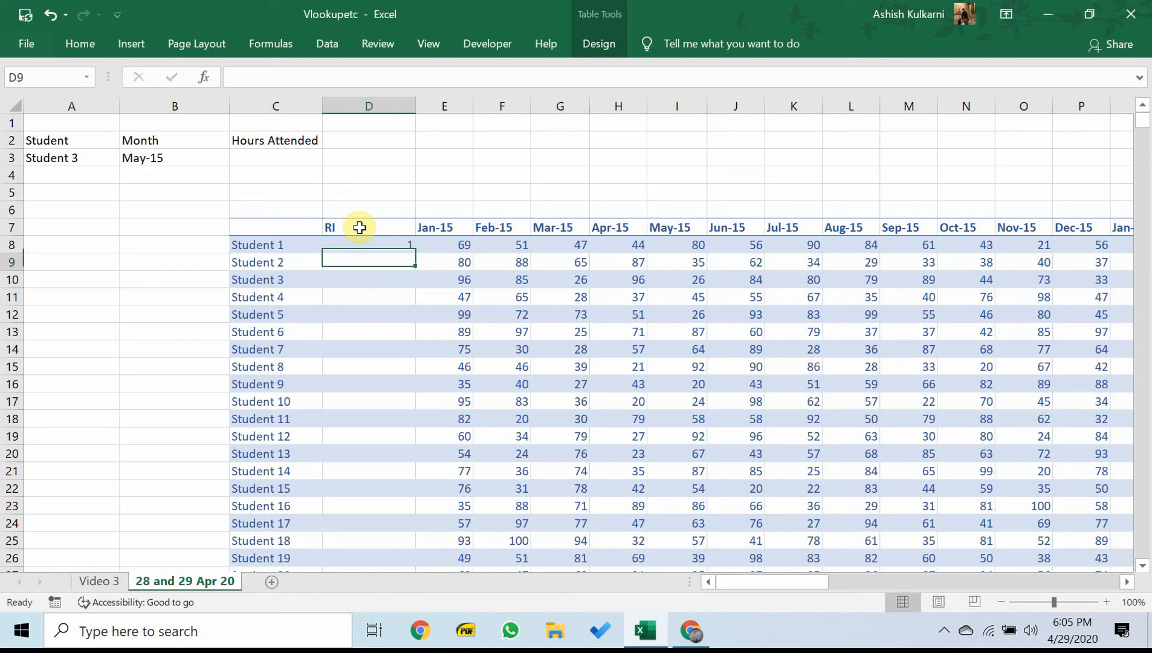
pyautogui.press('Return')
pyautogui.write('2')
pyautogui.press('Return')
pyautogui.write('3')
pyautogui.press('Return')
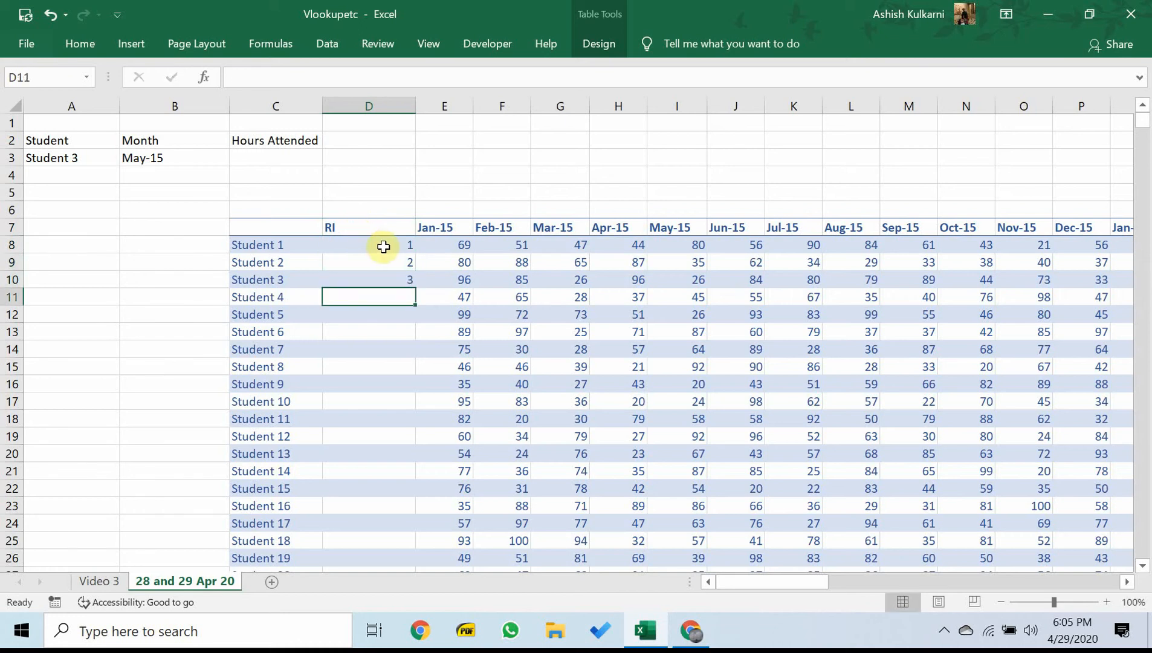
pyautogui.moveTo(378, 247); pyautogui.dragTo(391, 283)
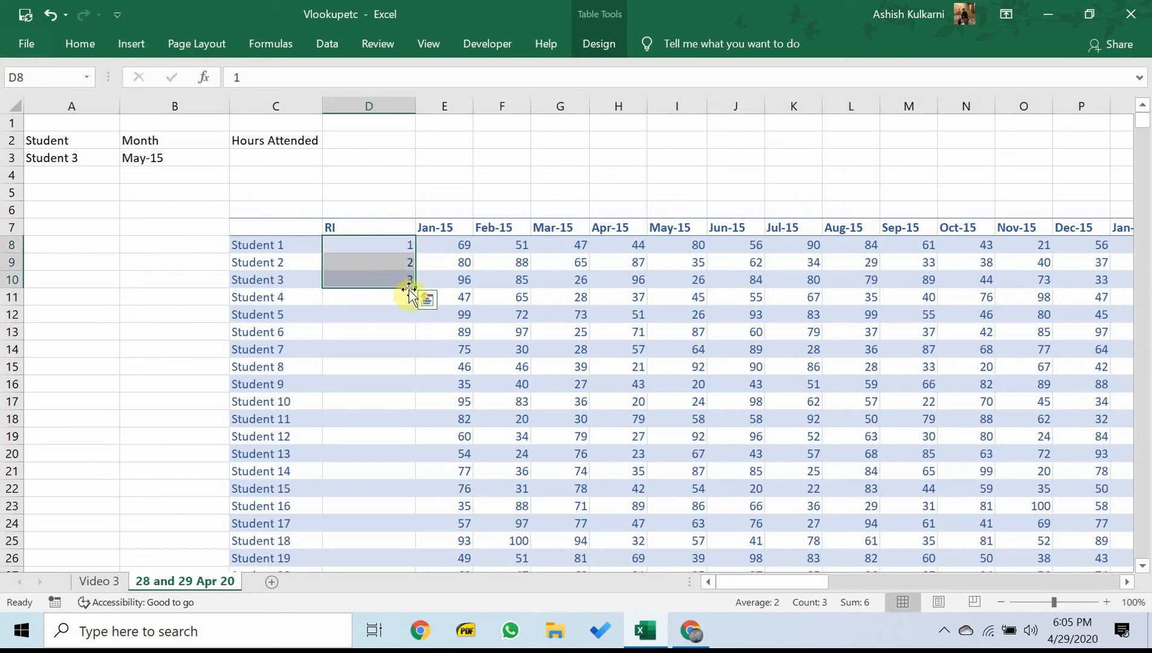
pyautogui.doubleClick(415, 288)
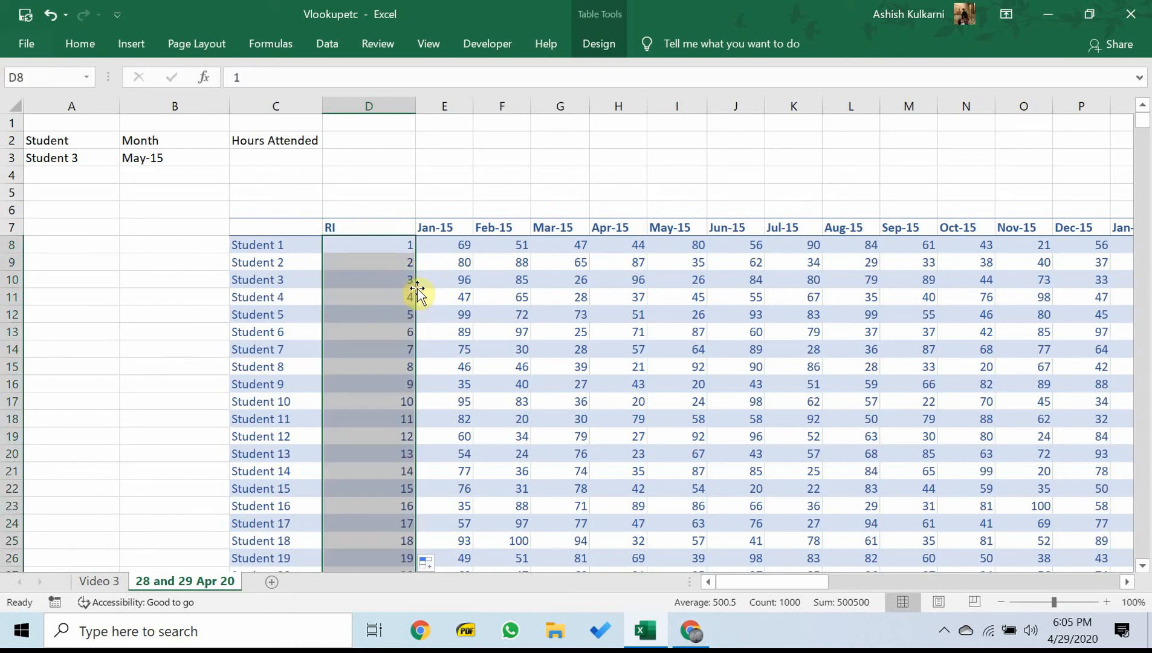
# - Insert a new table row above Student 1 and label it CI in C8
pyautogui.click(463, 243)
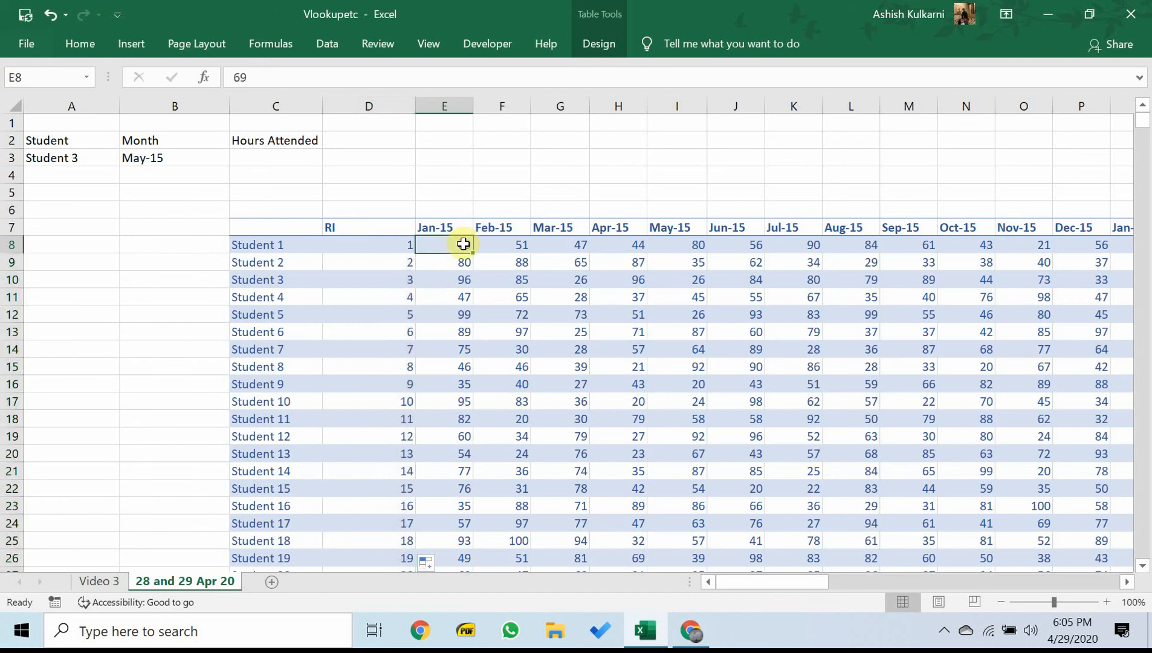
pyautogui.press('alt')
pyautogui.press('i')
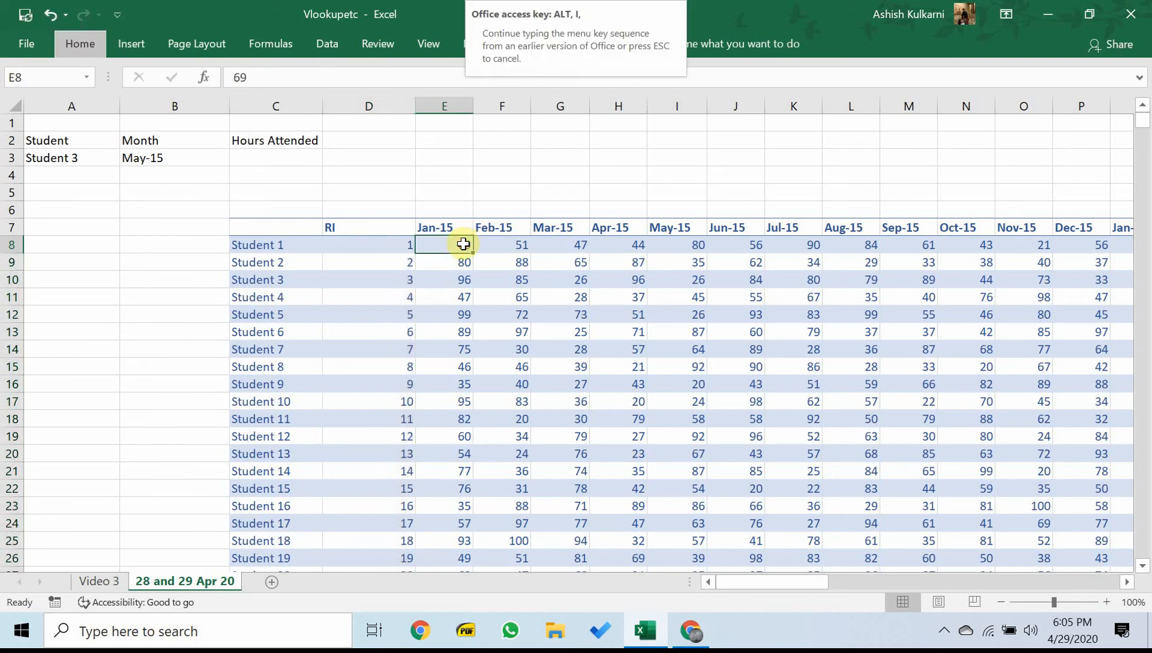
pyautogui.press('r')
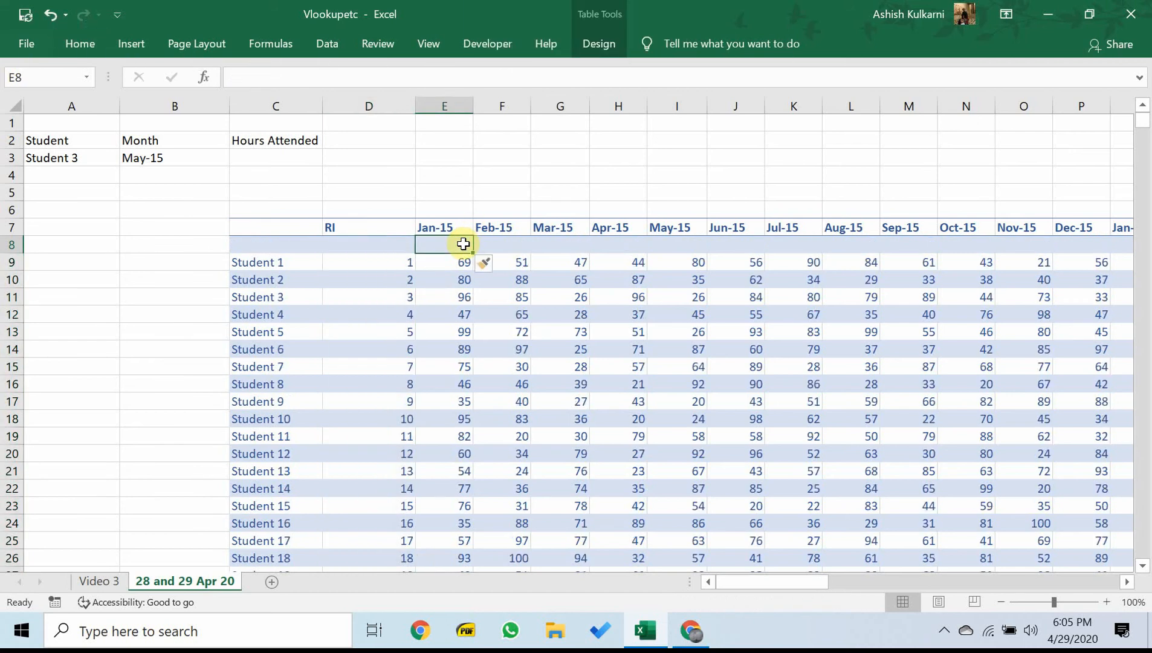
pyautogui.click(260, 245)
pyautogui.write('C')
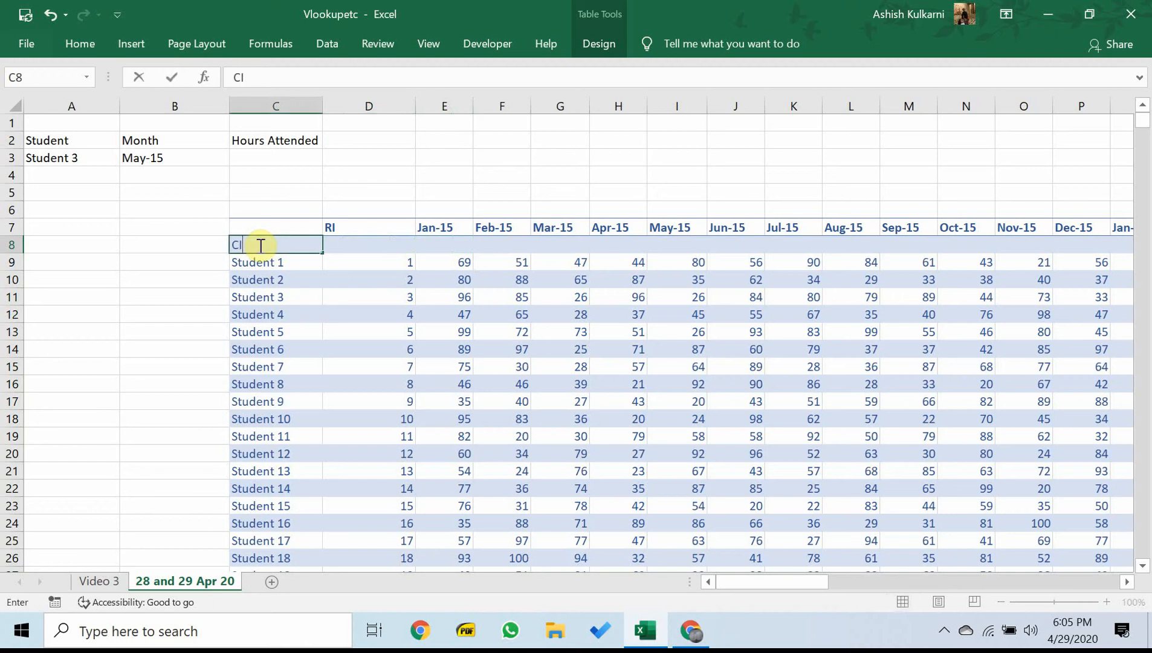
pyautogui.write('l')
pyautogui.press('Return')
# - Enter 1, 2 and 3 in E8:G8 and fill the series across the CI row through the Apr-20 column
pyautogui.click(462, 244)
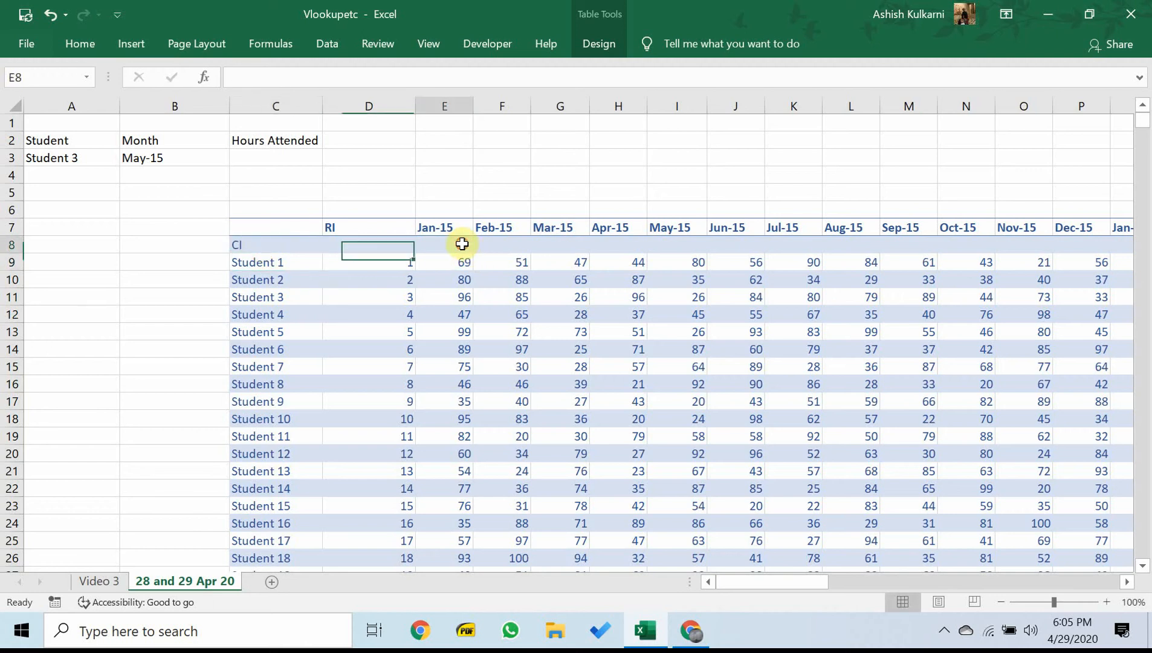
pyautogui.write('1')
pyautogui.press('Tab')
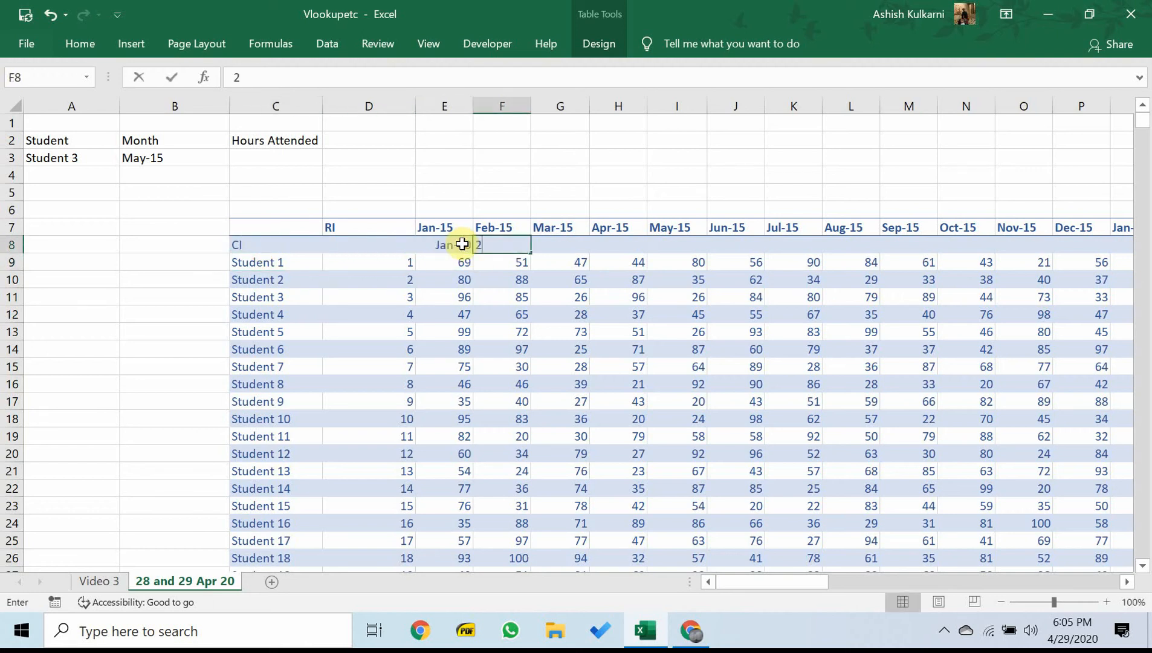
pyautogui.write('2')
pyautogui.press('Tab')
pyautogui.write('3')
pyautogui.press('Tab')
pyautogui.moveTo(459, 244); pyautogui.dragTo(575, 249)
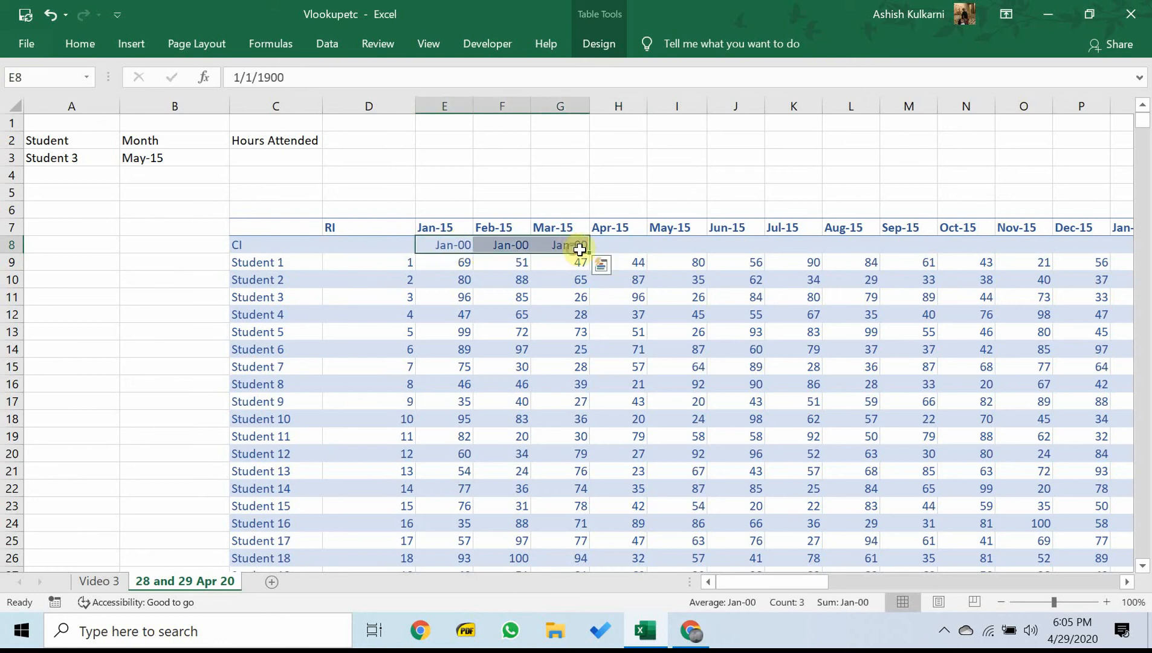
pyautogui.doubleClick(588, 253)
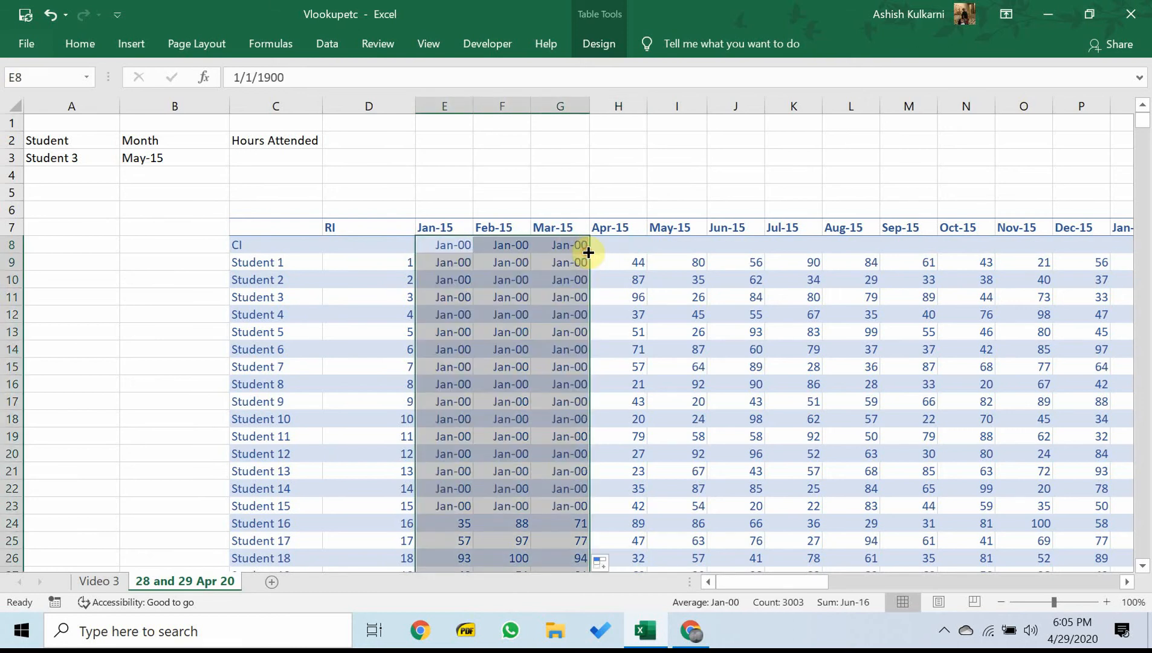
pyautogui.hotkey('ctrl', 'z')
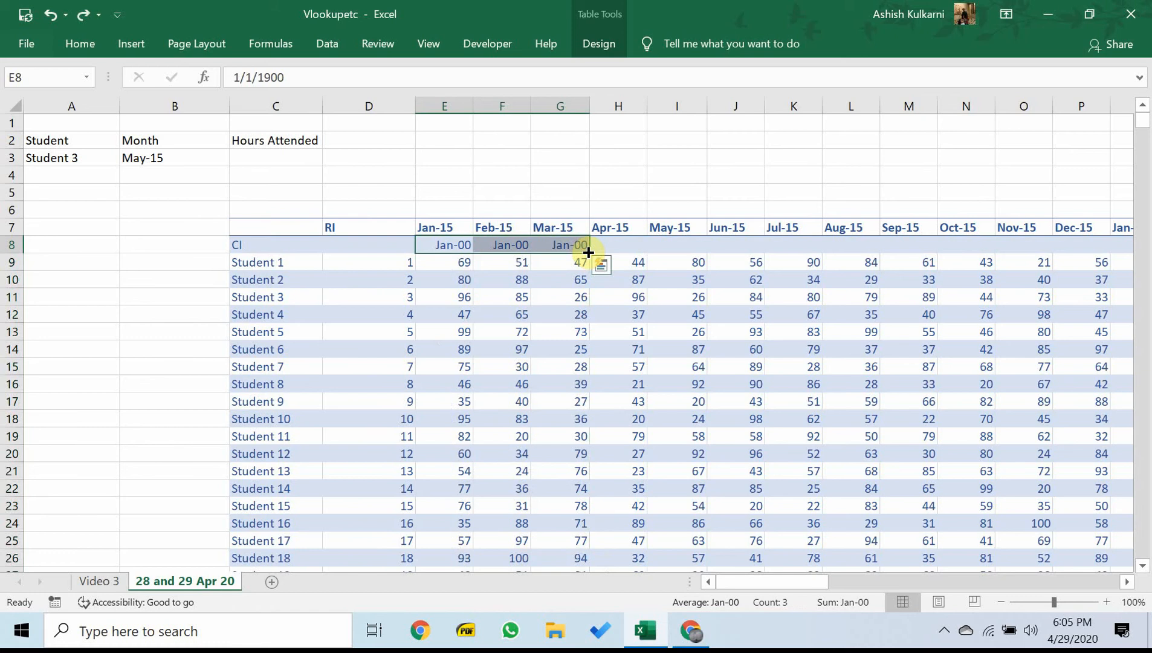
pyautogui.moveTo(588, 253); pyautogui.dragTo(1039, 261)
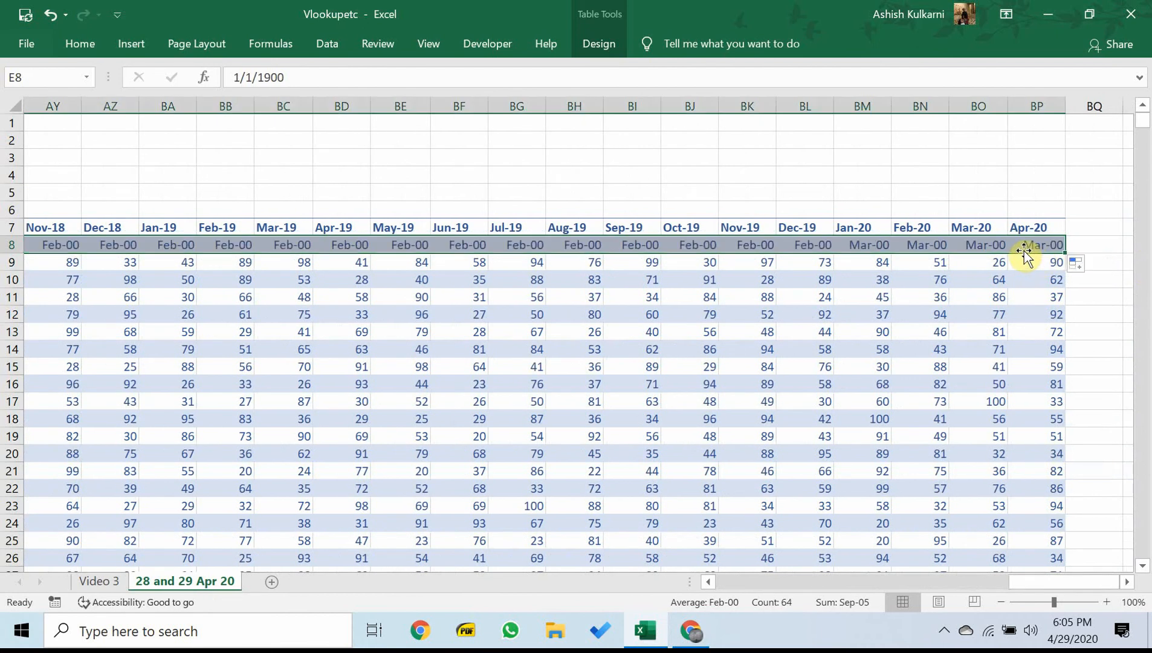
# - Format the filled CI row values as Number with 0 decimal places
pyautogui.rightClick(1017, 244)
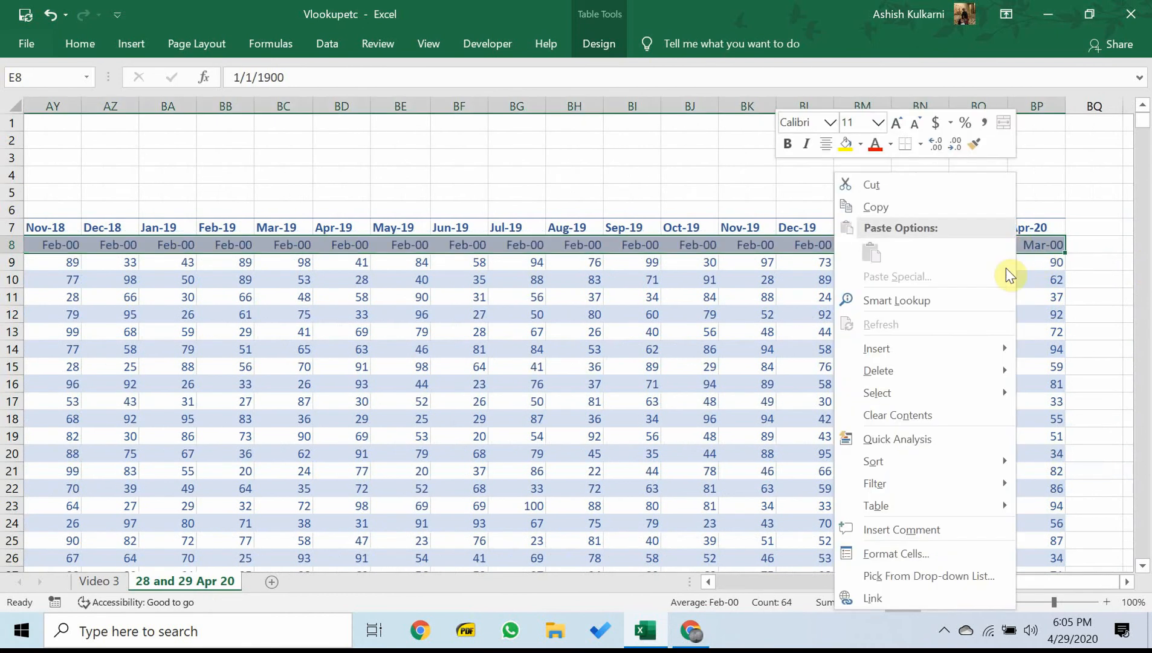
pyautogui.click(895, 553)
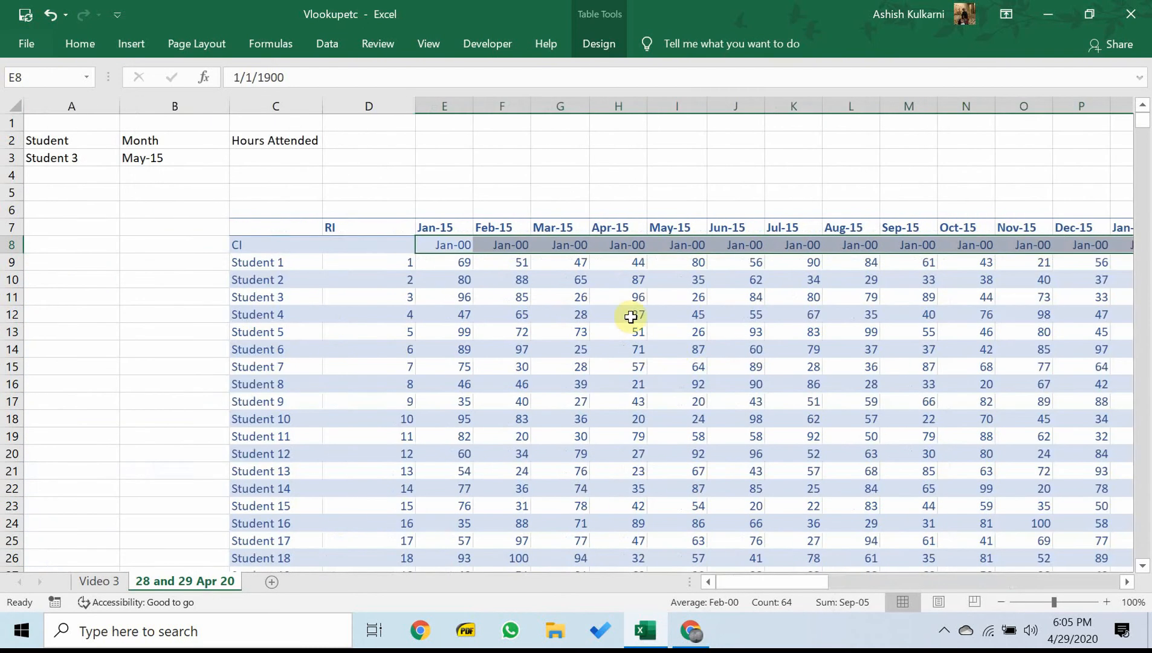
pyautogui.click(723, 243)
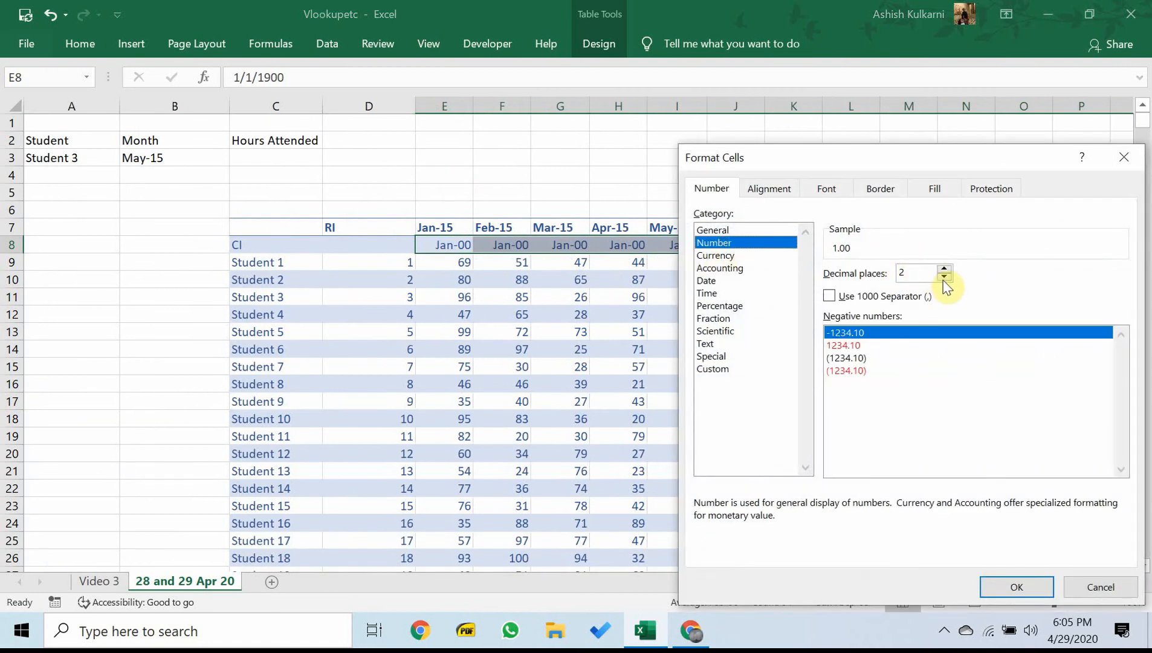
pyautogui.click(943, 277)
pyautogui.click(943, 277)
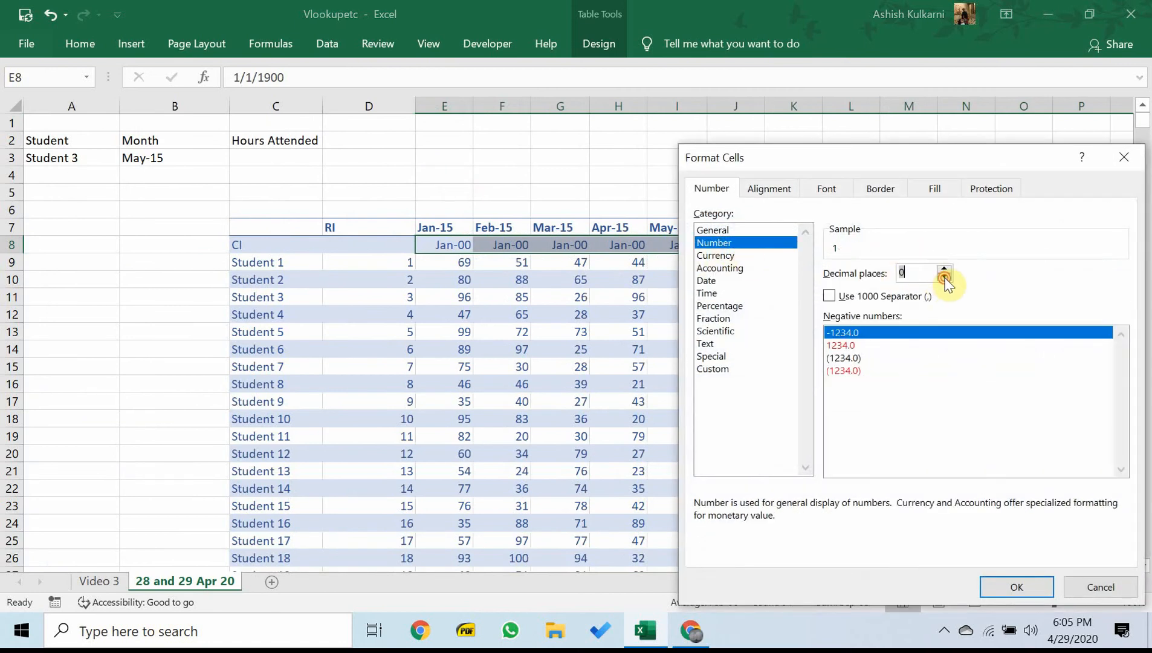
pyautogui.click(1016, 586)
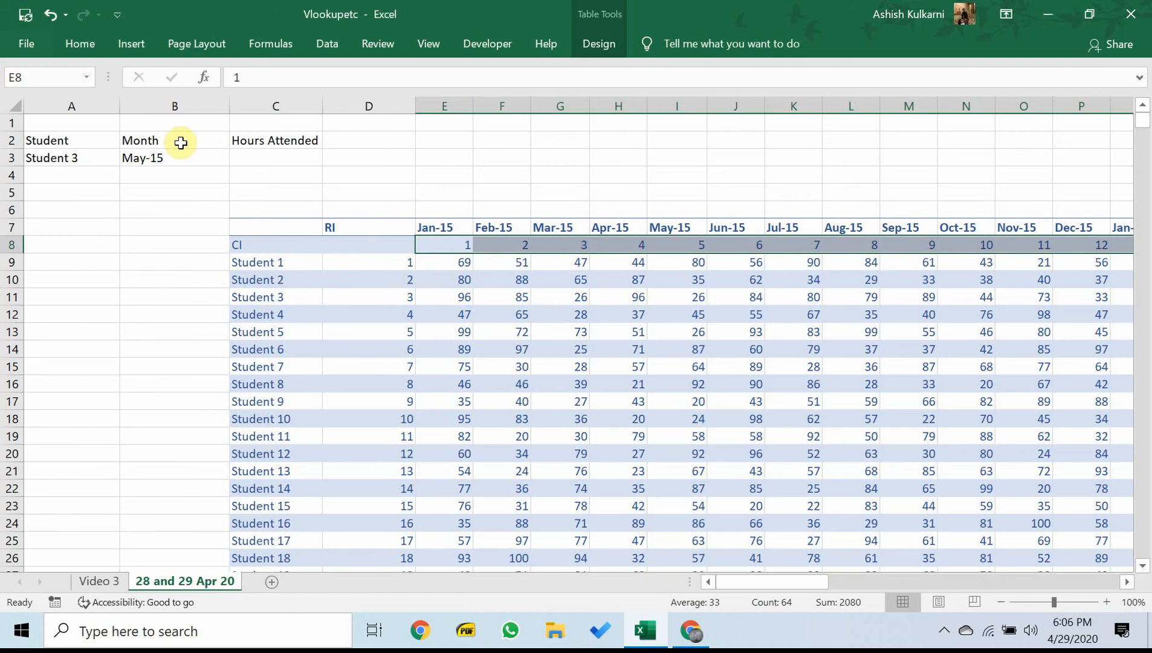
# - Check the student chosen in A3 and look up Student 14's row index in the RI column
pyautogui.click(70, 158)
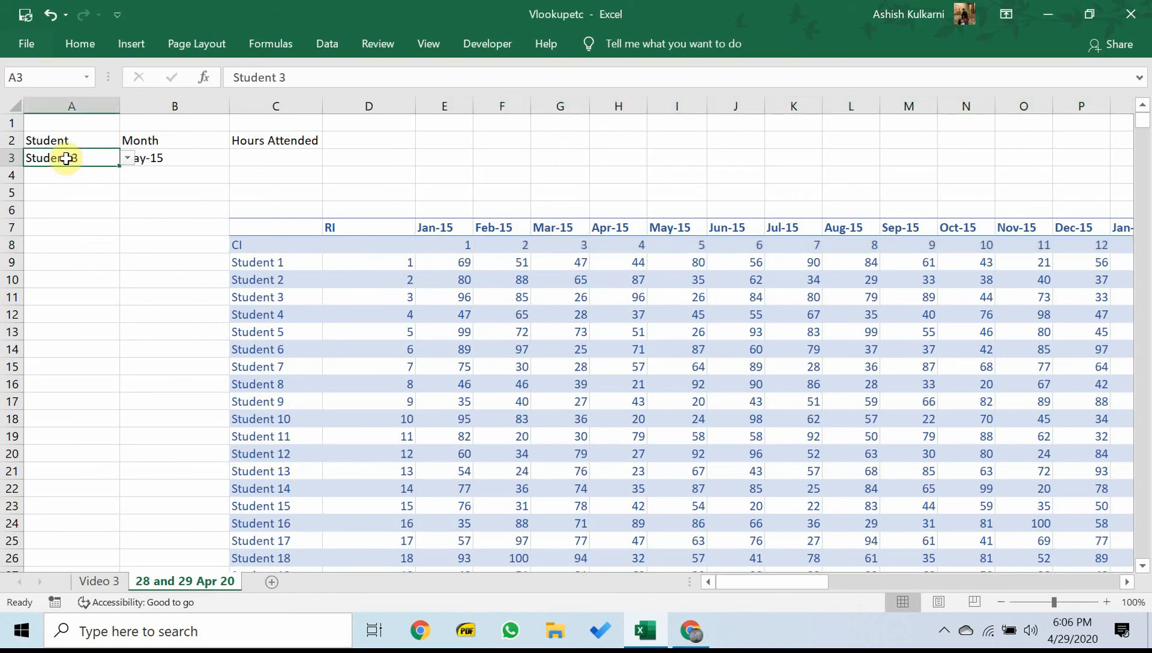
pyautogui.click(351, 288)
pyautogui.click(286, 487)
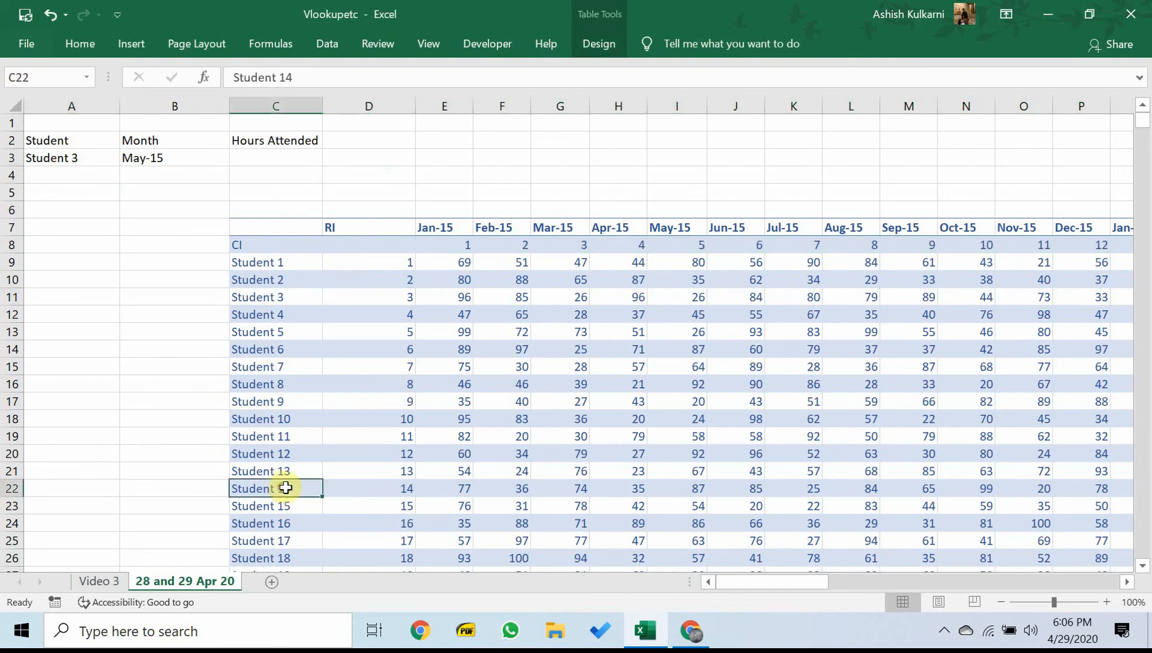
pyautogui.click(396, 489)
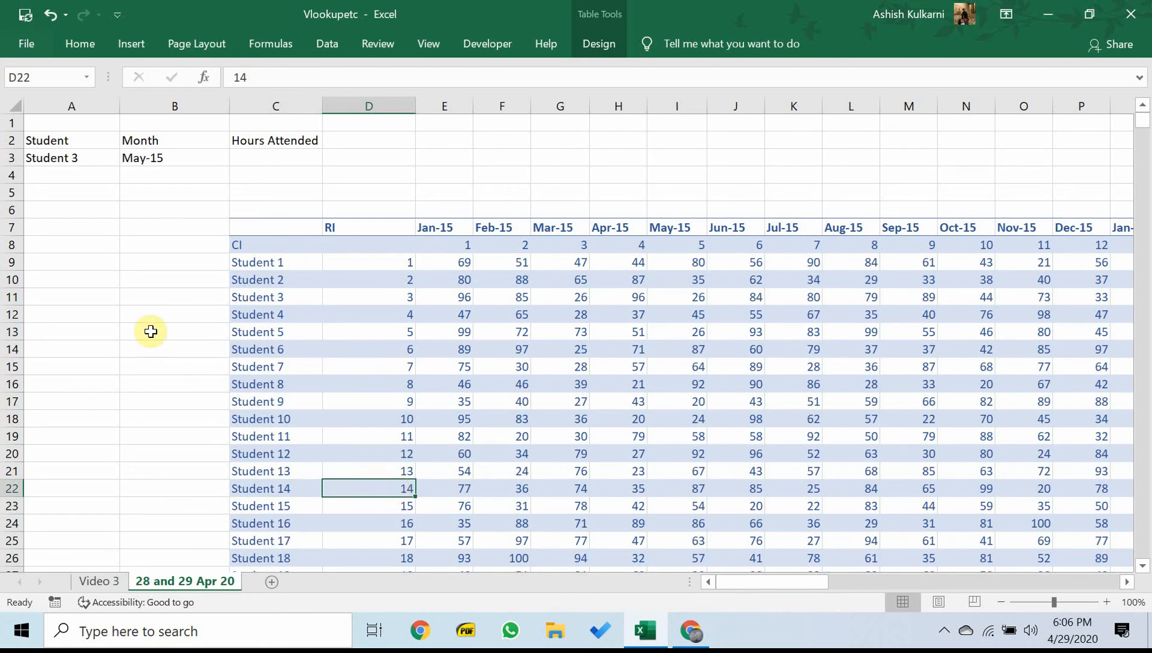
# - Choose Student 79 in A3 from its validation list
pyautogui.click(71, 162)
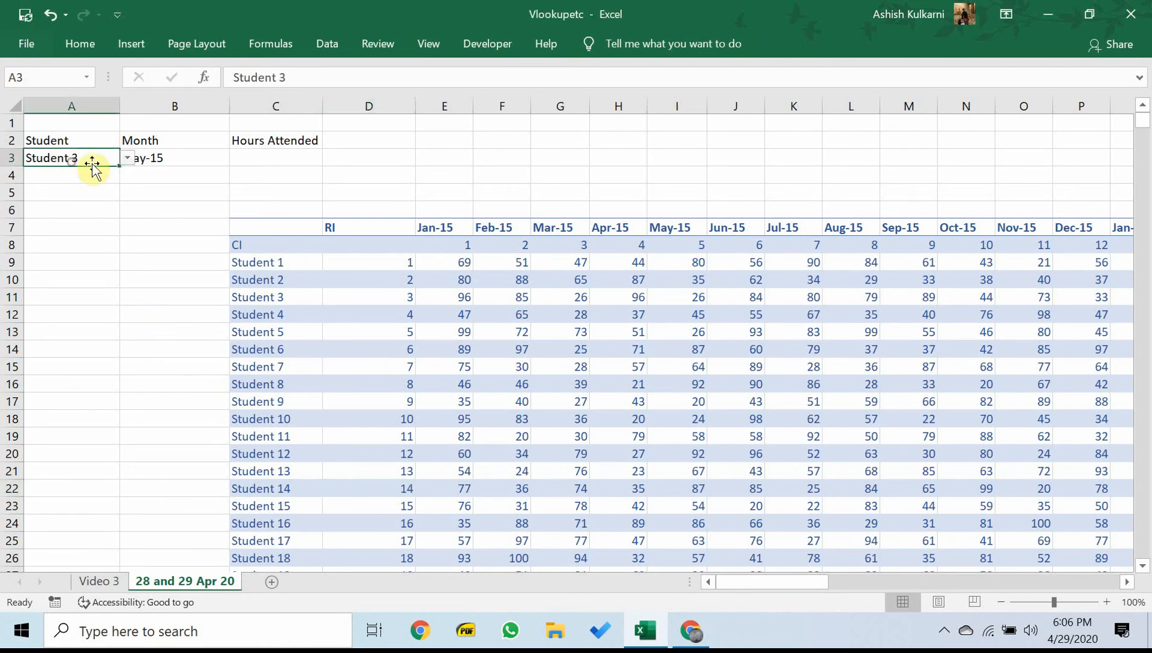
pyautogui.click(127, 161)
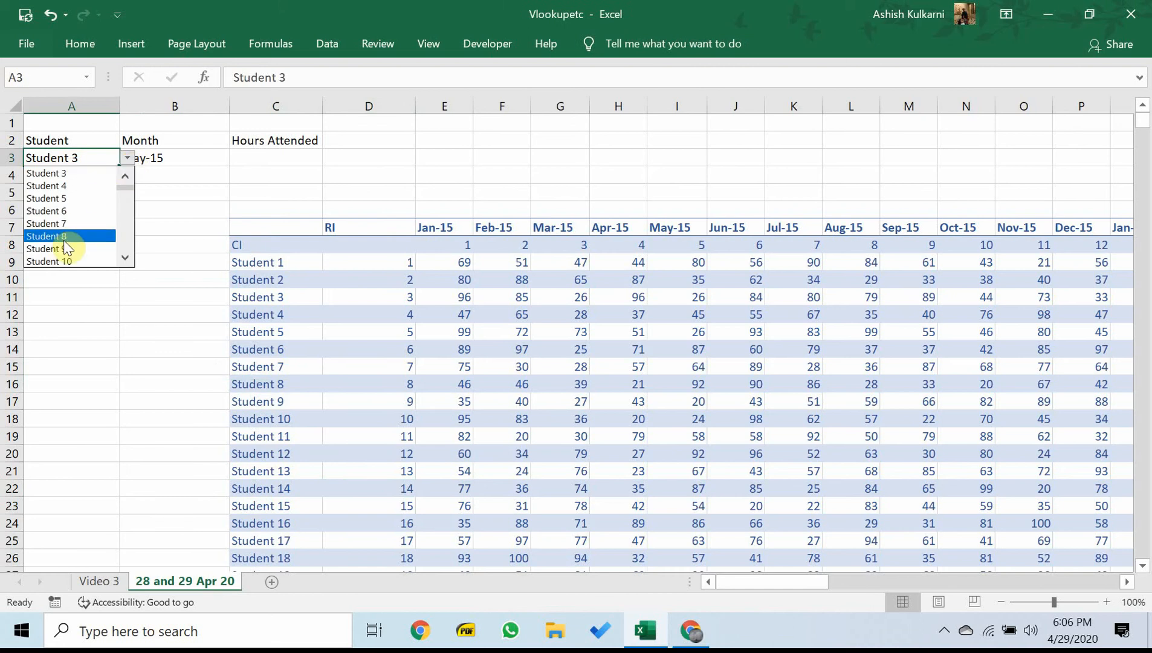
pyautogui.scroll(-6, 65, 248)
pyautogui.scroll(-1, 65, 247)
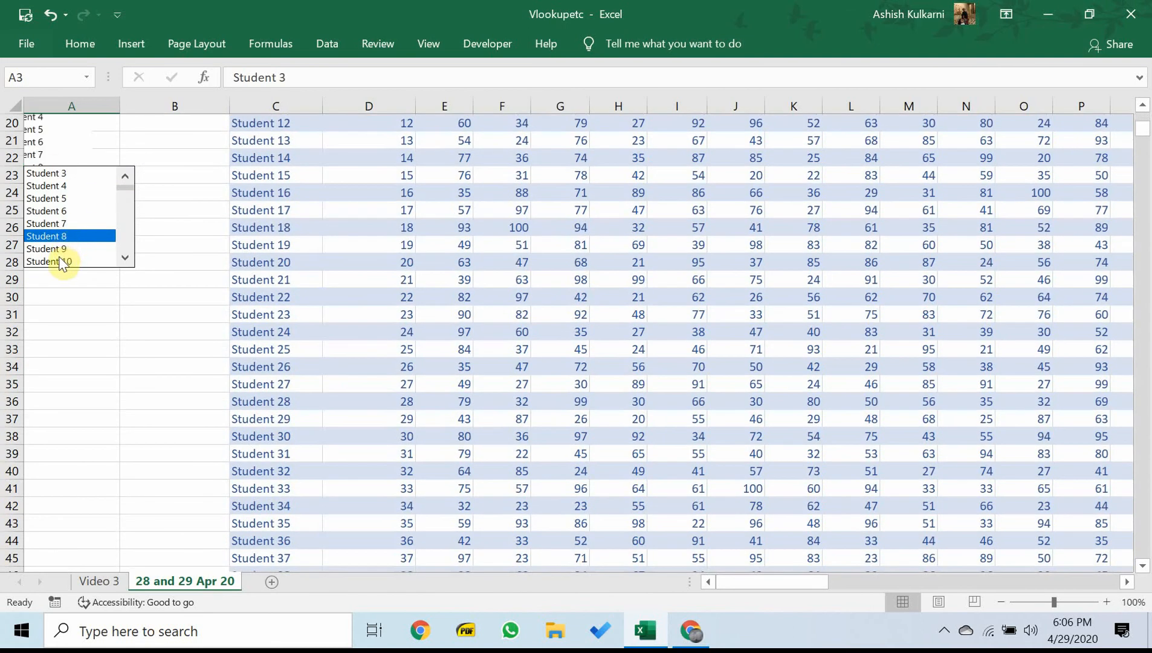
pyautogui.click(129, 230)
pyautogui.click(128, 230)
pyautogui.click(129, 229)
pyautogui.click(128, 230)
pyautogui.click(129, 230)
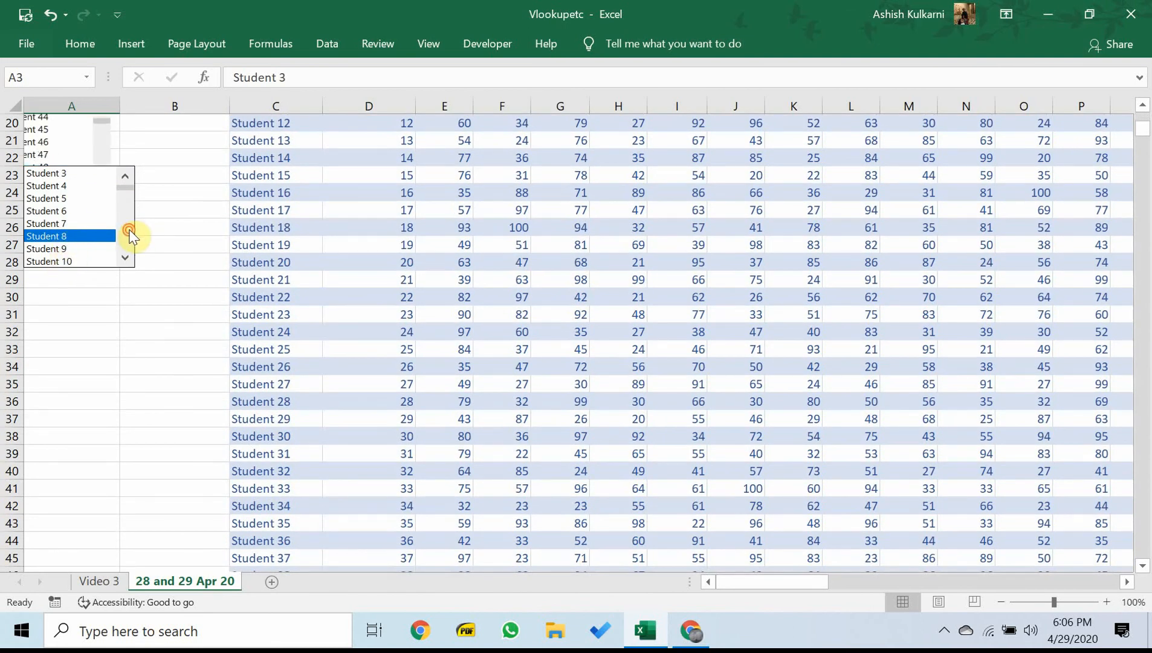
pyautogui.click(128, 230)
pyautogui.click(128, 230)
pyautogui.click(129, 230)
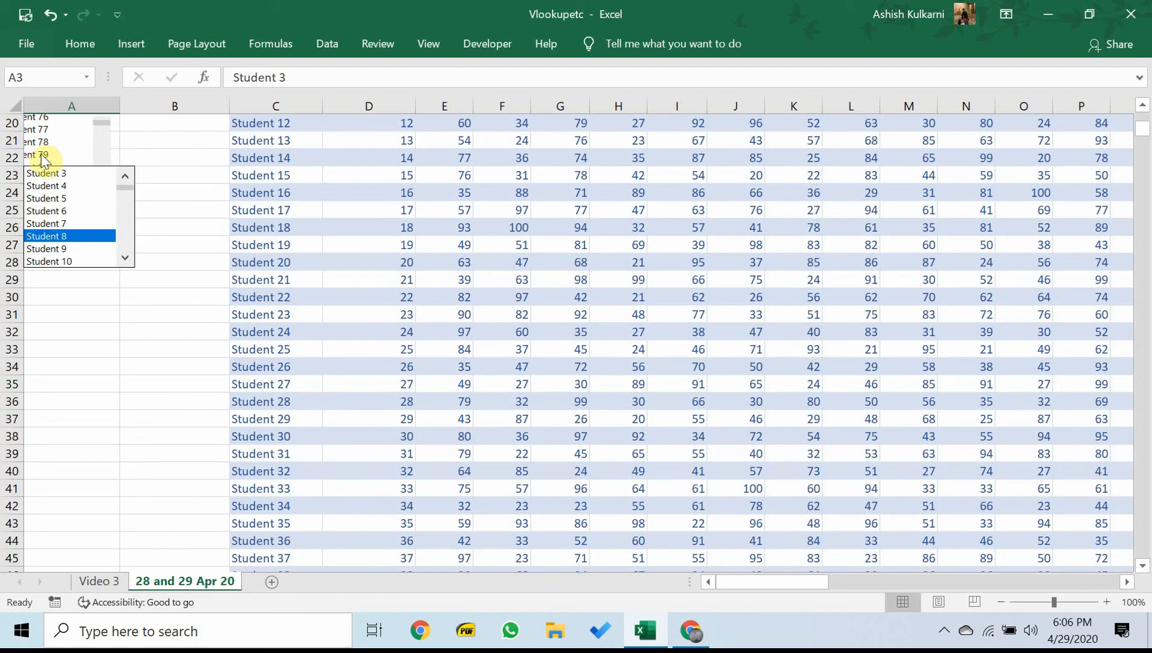
pyautogui.click(58, 223)
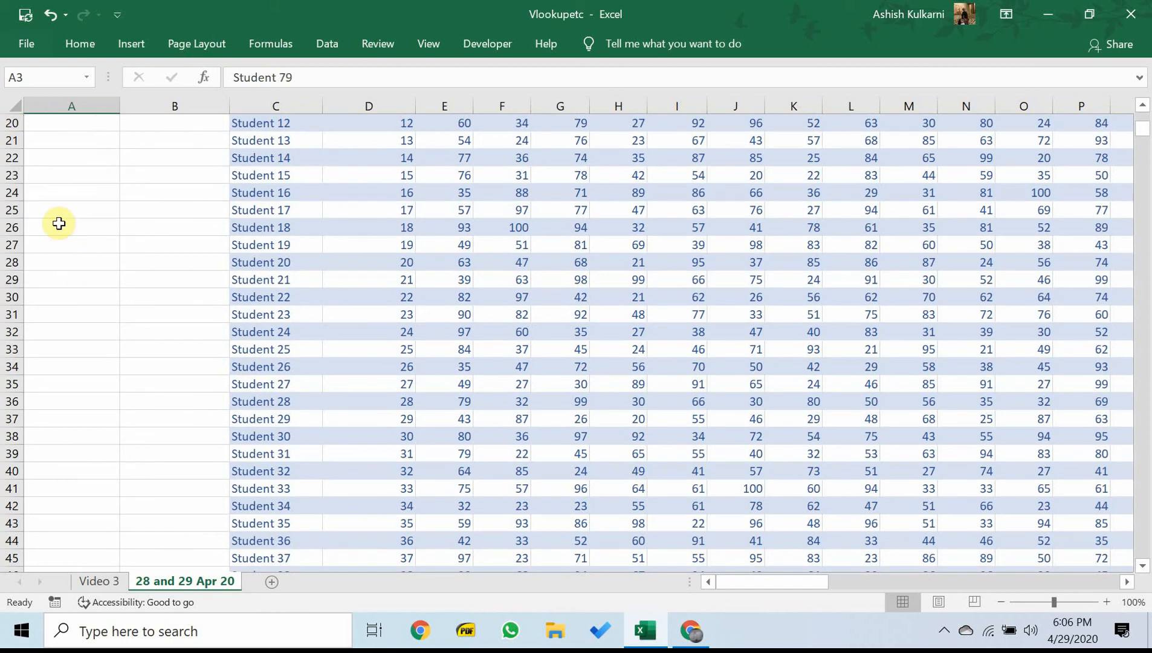
pyautogui.scroll(6, 59, 223)
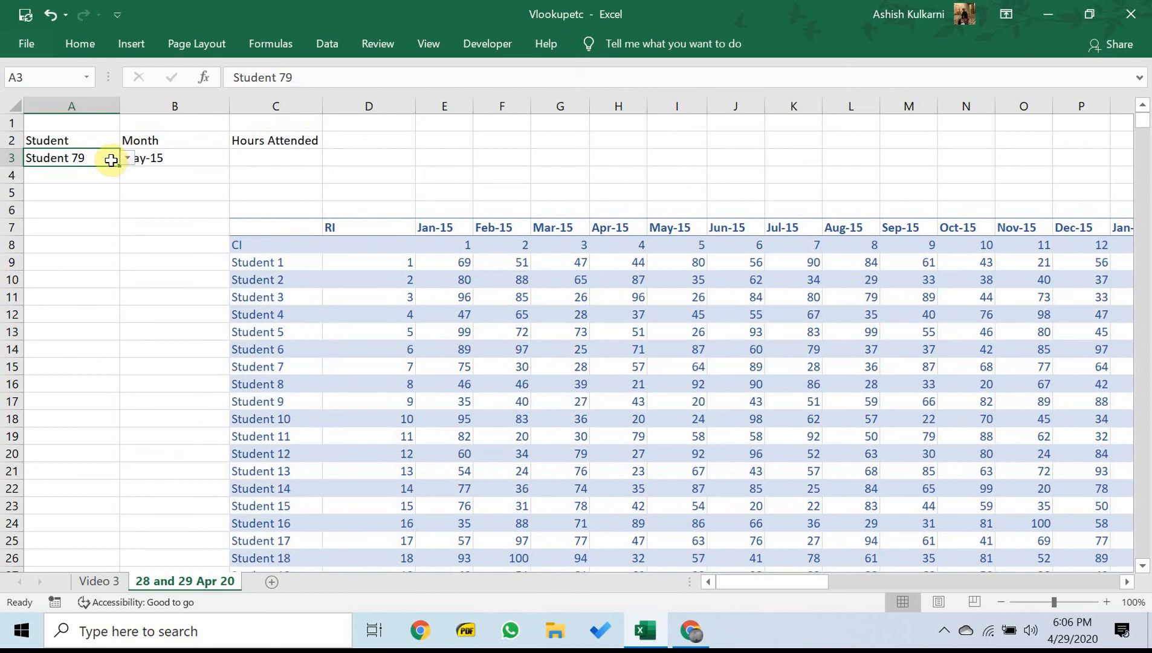
# - Start a VLOOKUP formula in A4 with A3 as the lookup value
pyautogui.click(80, 178)
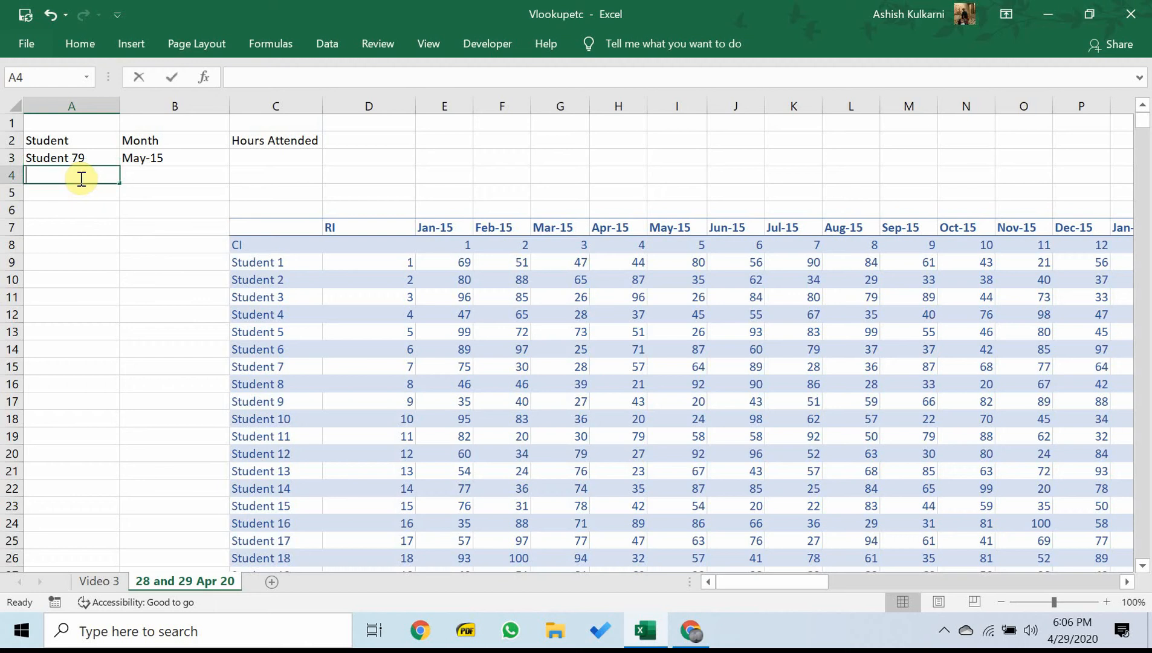
pyautogui.write('=vlook')
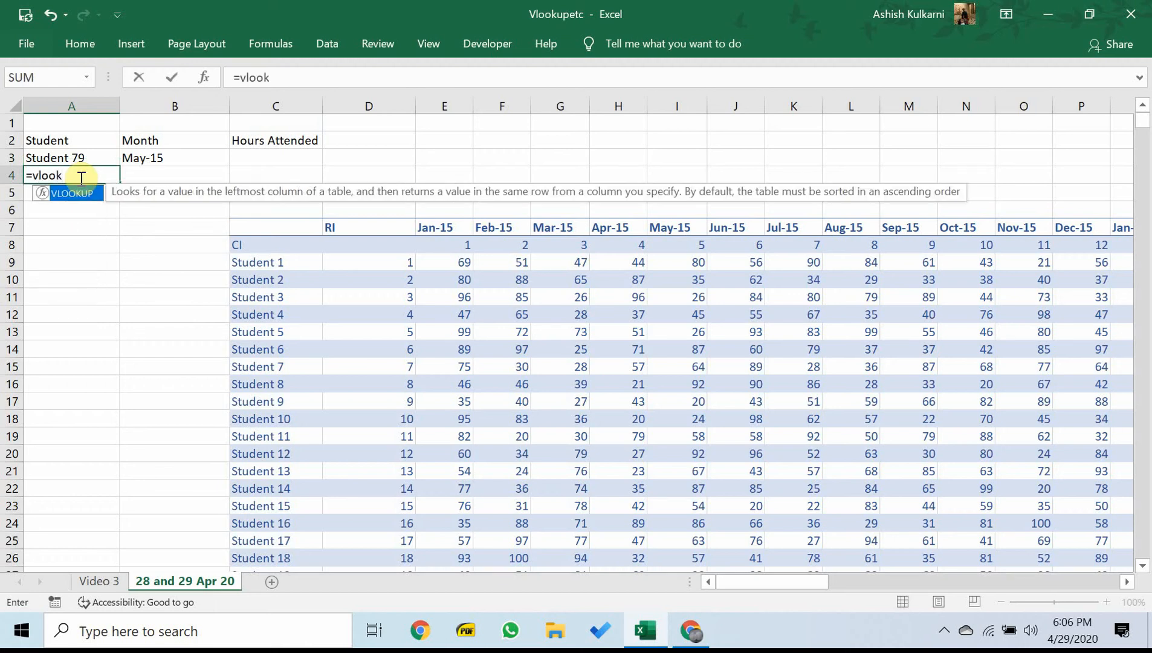
pyautogui.write('up')
pyautogui.write('(')
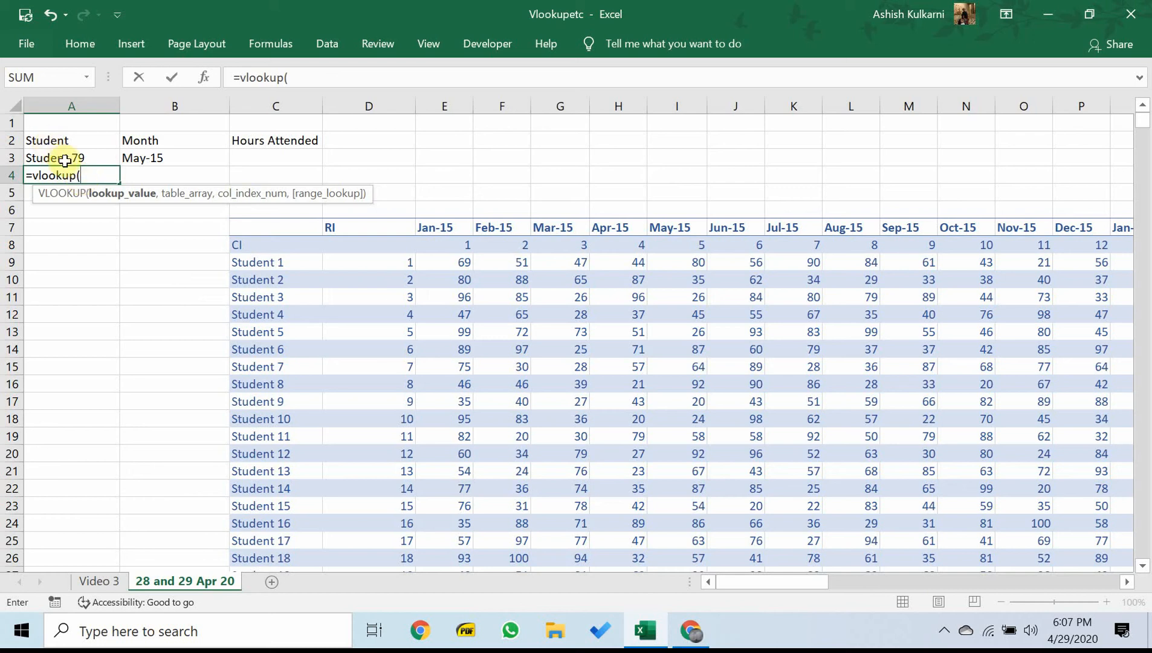
pyautogui.click(65, 160)
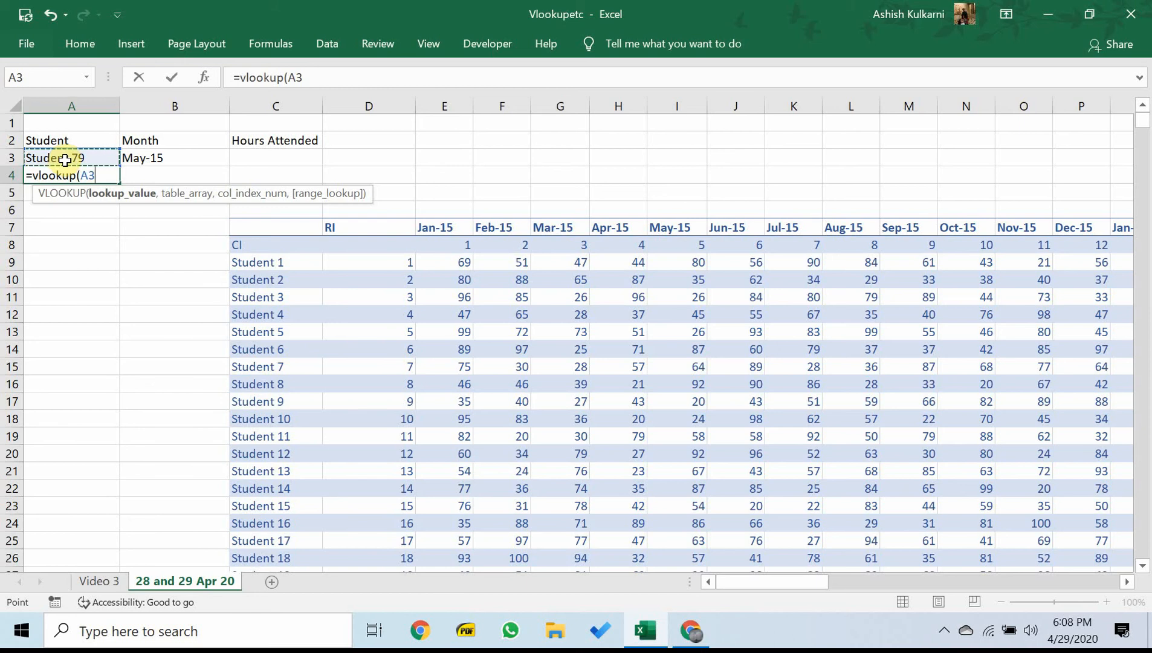
pyautogui.write(',')
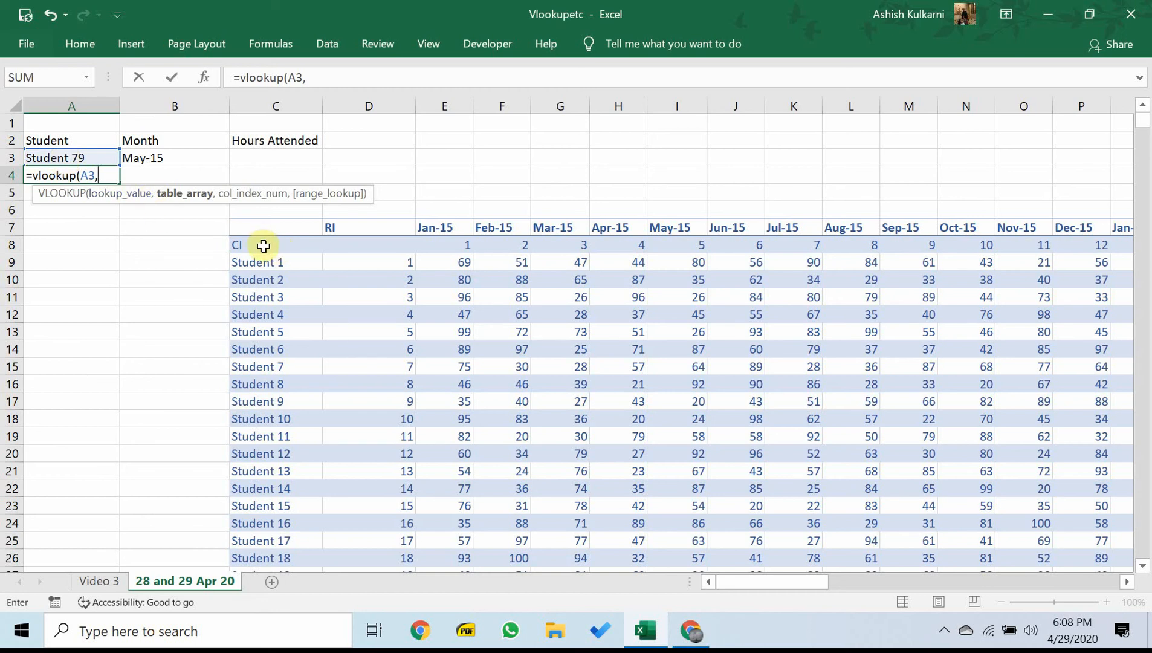
# - Set C9:BP1008 as the table array of the A4 VLOOKUP and continue to its column index argument
pyautogui.moveTo(265, 263); pyautogui.dragTo(1050, 536)
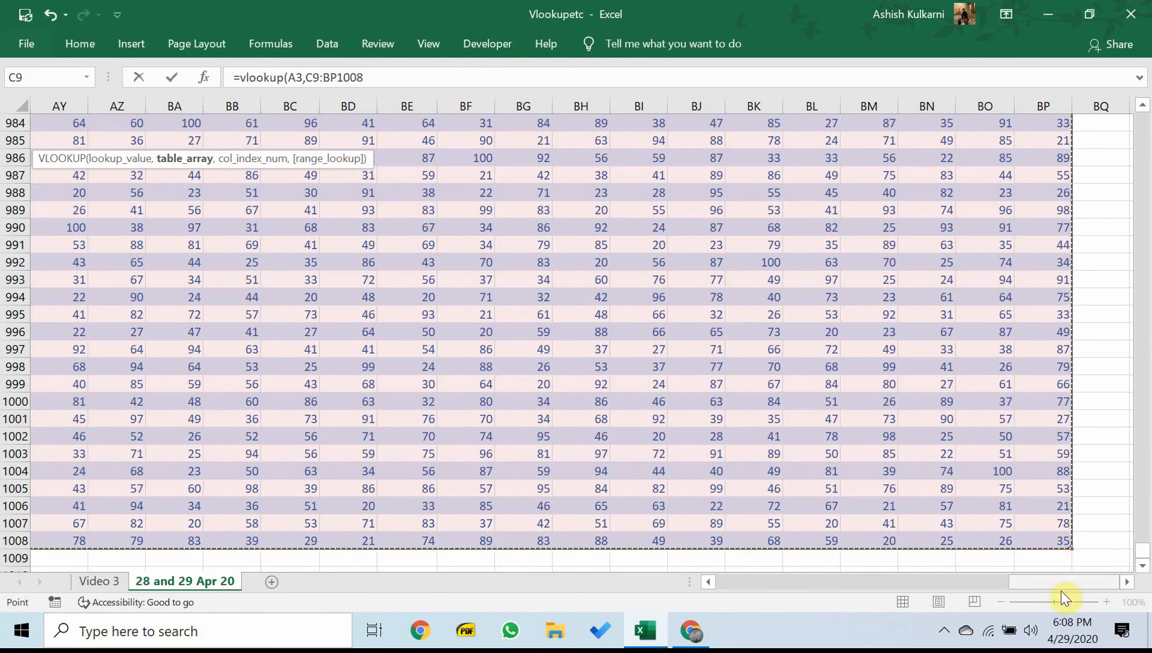
pyautogui.click(372, 77)
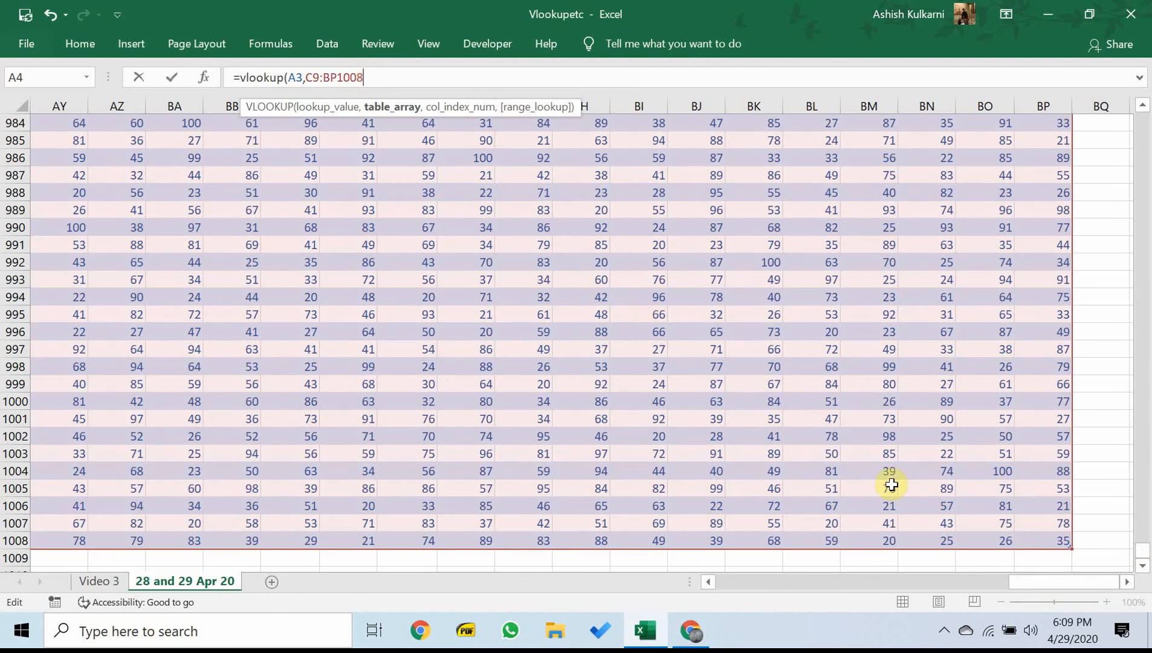
pyautogui.moveTo(1021, 583); pyautogui.dragTo(685, 579)
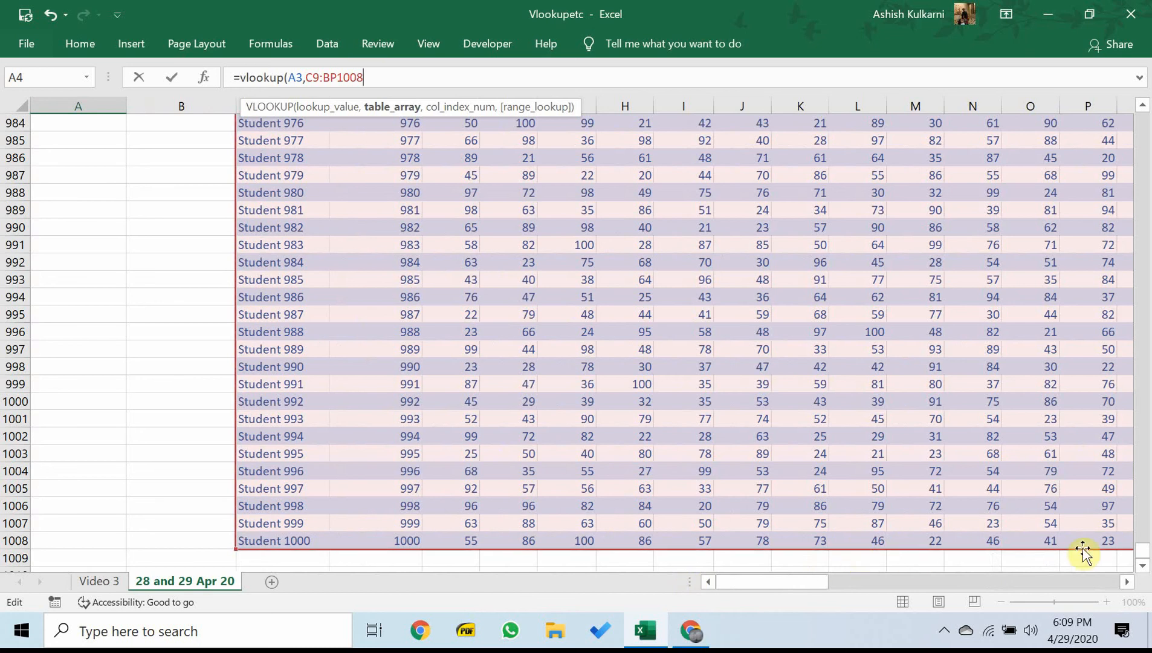
pyautogui.moveTo(1142, 560); pyautogui.dragTo(1143, 118)
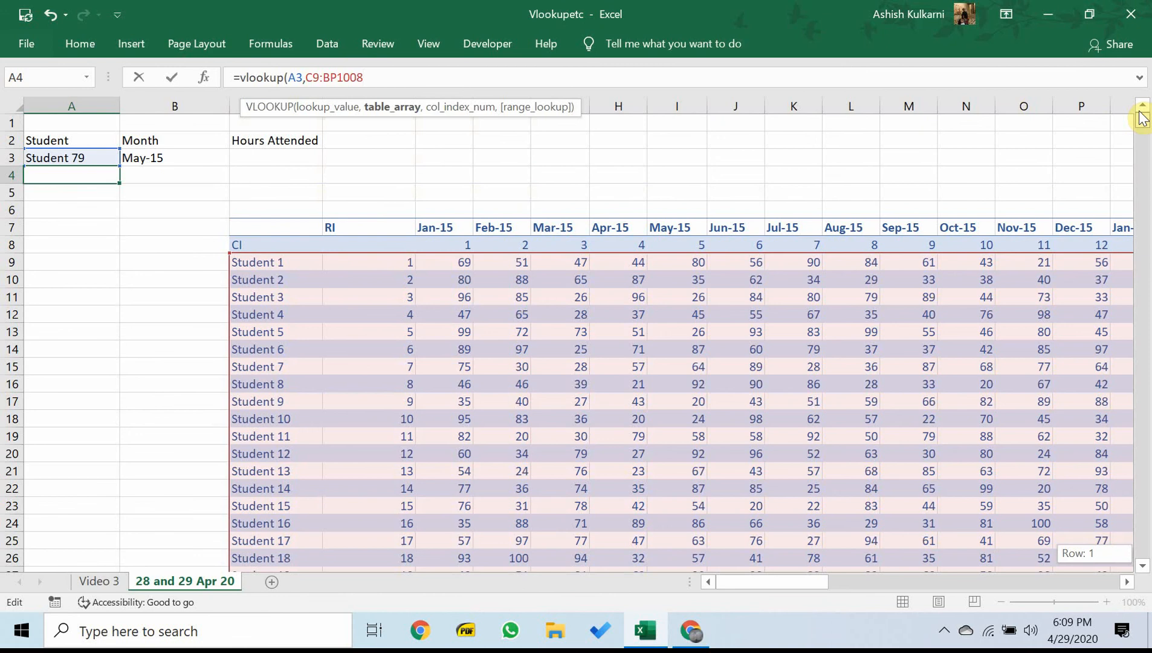
pyautogui.moveTo(1142, 118); pyautogui.dragTo(1142, 118)
pyautogui.write(',')
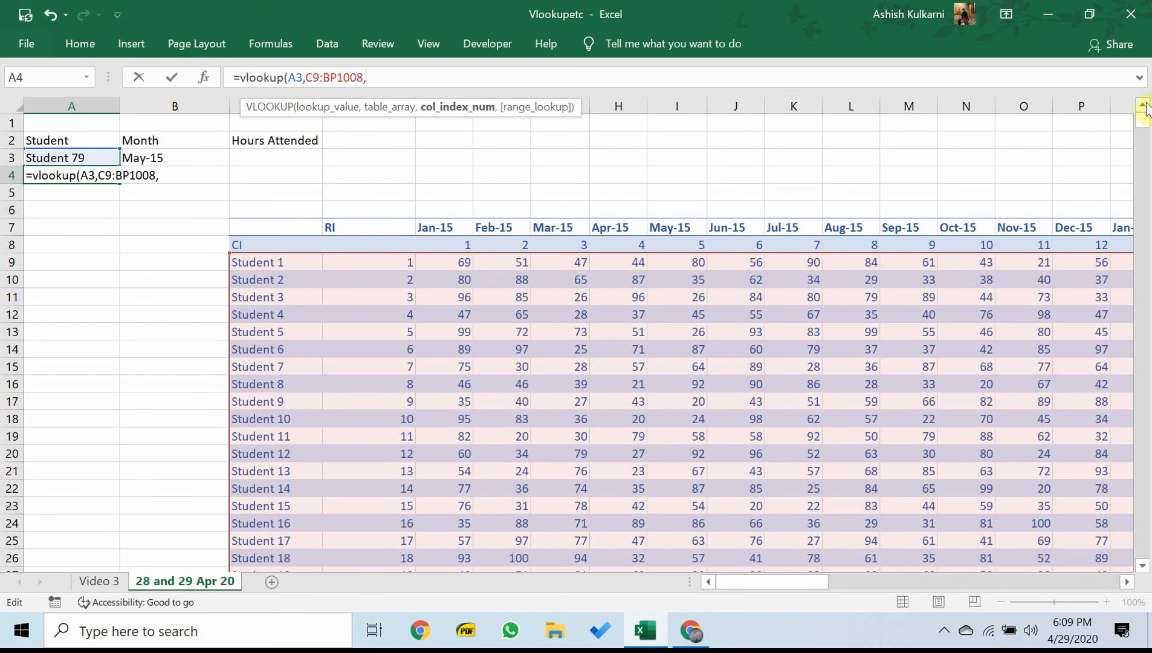
# - Complete the A4 VLOOKUP with column index 2 and exact match 0
pyautogui.moveTo(1143, 123); pyautogui.dragTo(1144, 156)
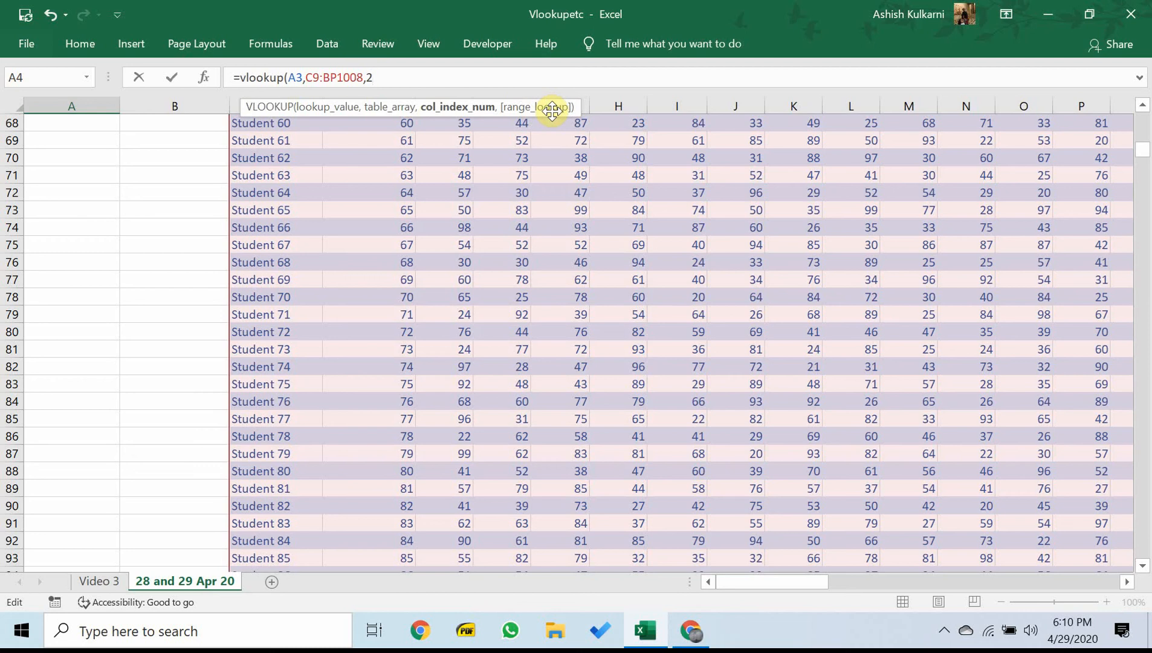
pyautogui.write(',')
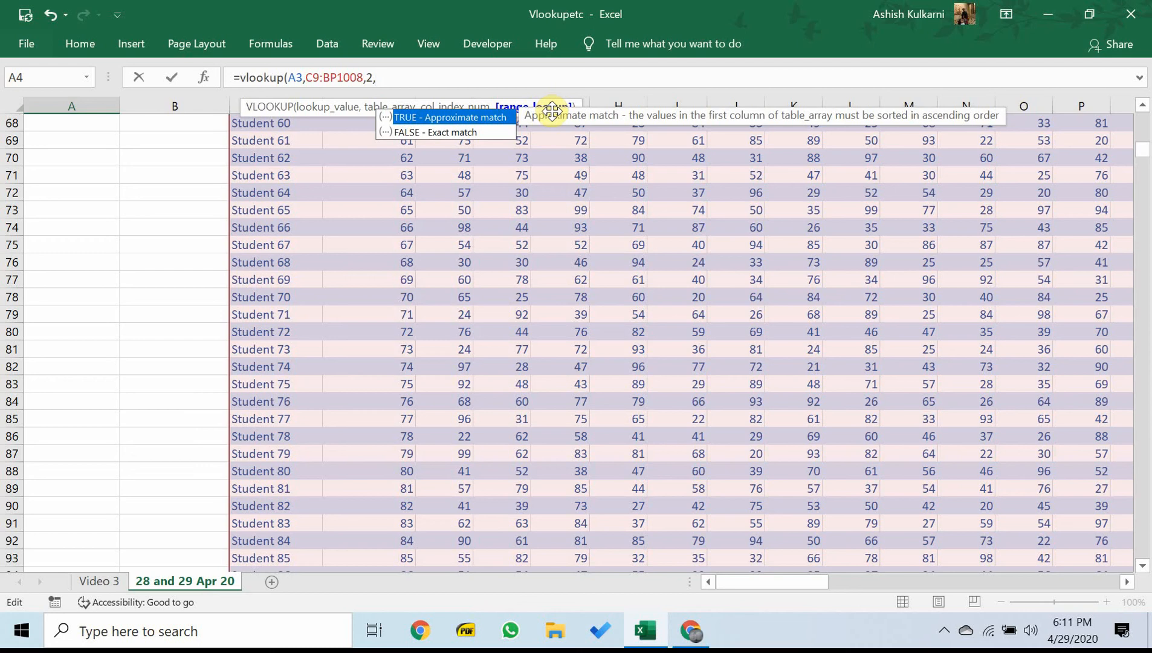
pyautogui.write('0')
pyautogui.write(')')
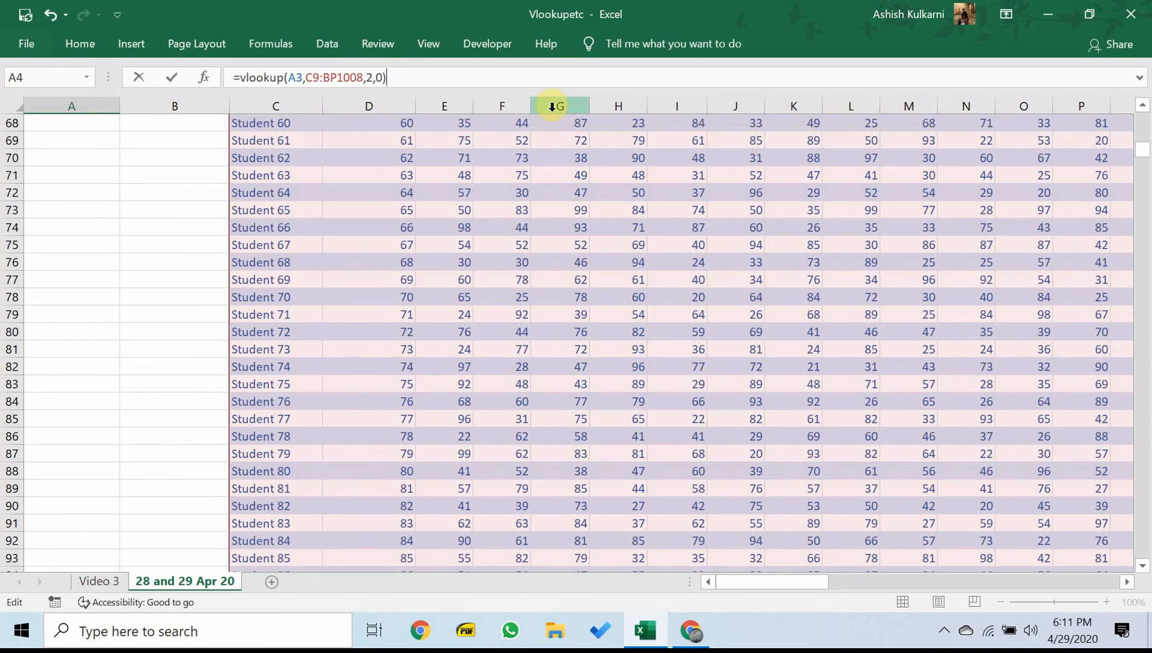
pyautogui.press('Return')
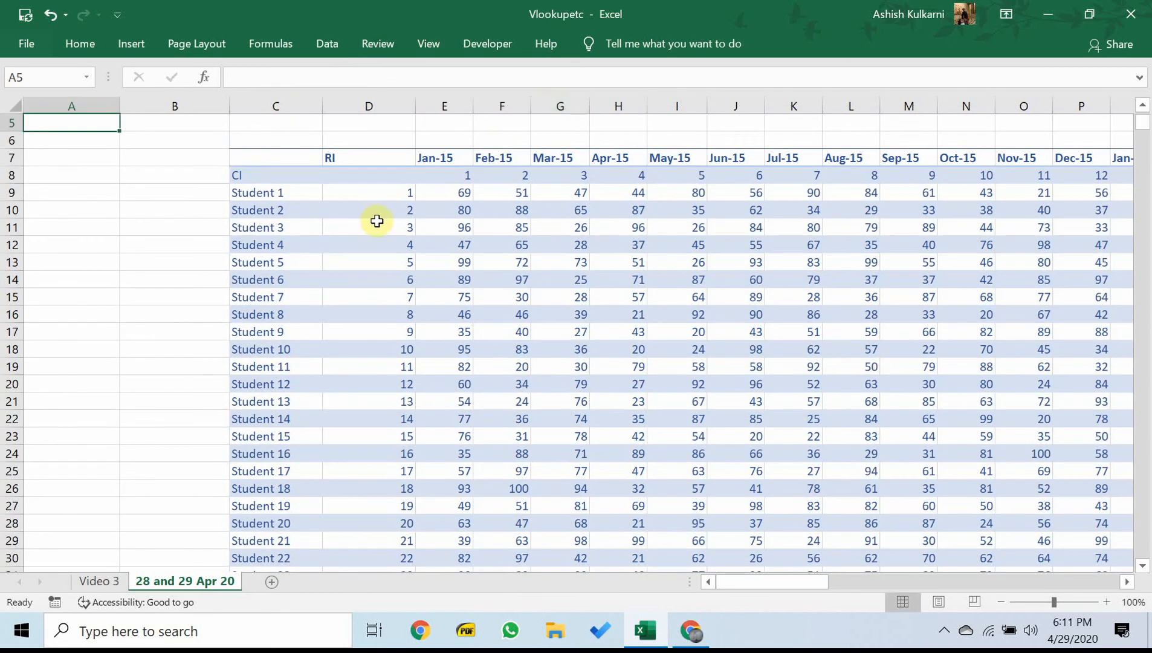
# - Look over the table's month columns and check the VLOOKUP result in A4
pyautogui.hscroll(2, 326, 239)
pyautogui.hscroll(6, 327, 239)
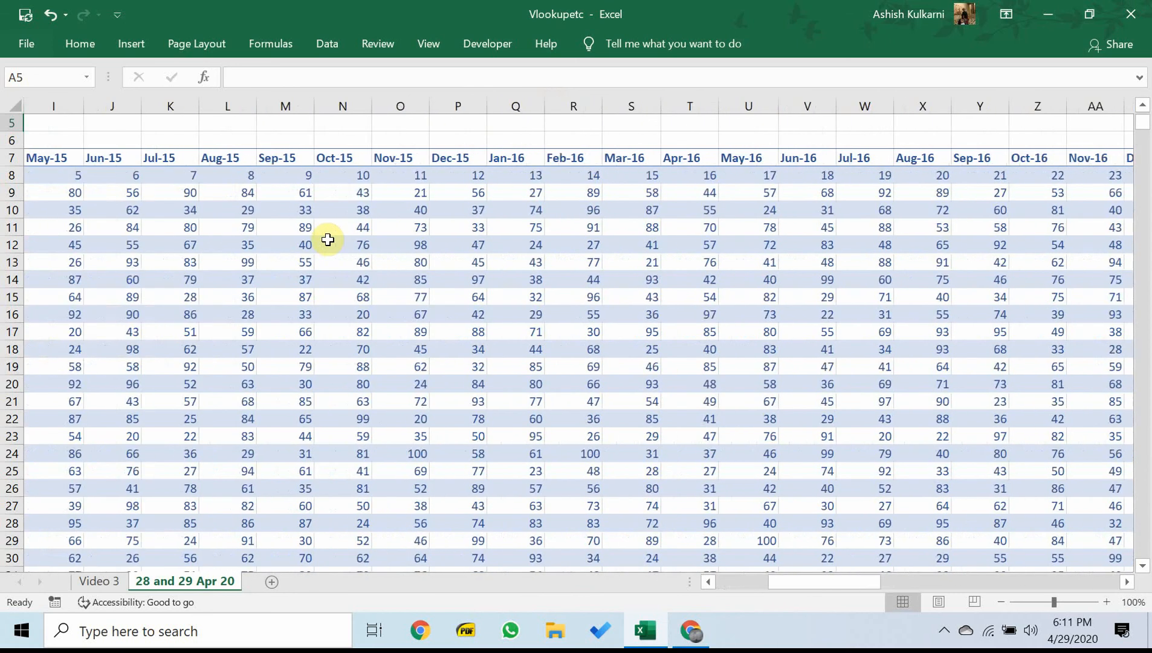
pyautogui.hscroll(-8, 326, 239)
pyautogui.click(152, 311)
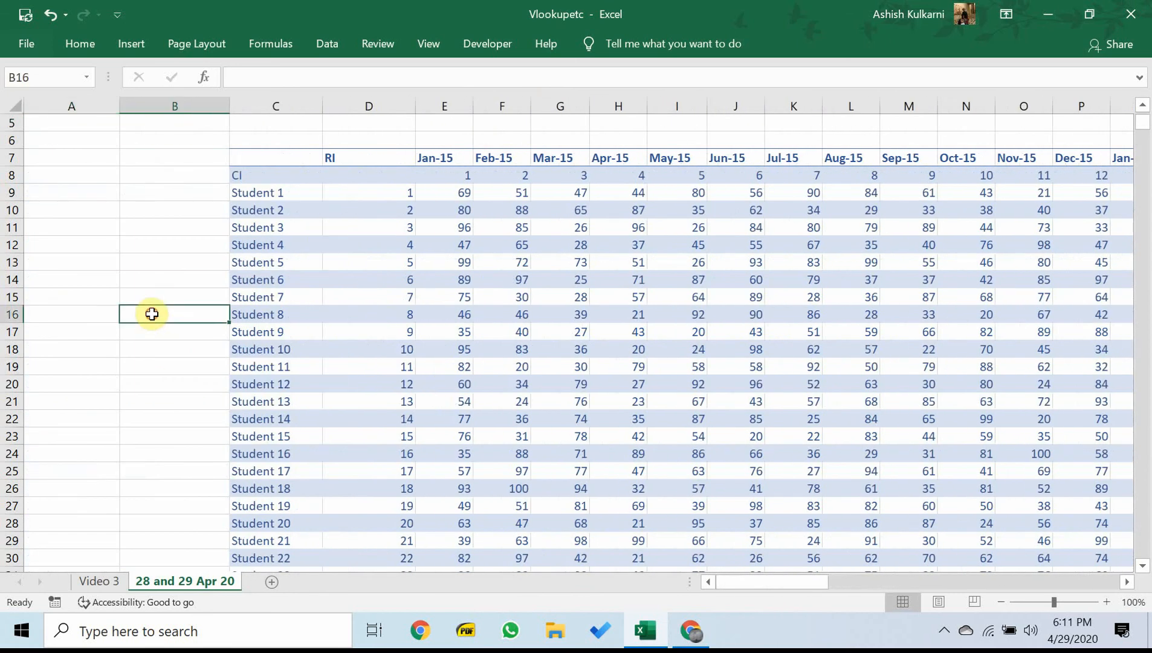
pyautogui.press('Up')
pyautogui.press('Up')
pyautogui.press('Up')
pyautogui.press('Up')
pyautogui.press('Up')
pyautogui.press('Up')
pyautogui.press('Up')
pyautogui.press('Up')
pyautogui.press('Up')
pyautogui.press('Up')
pyautogui.press('Up')
pyautogui.press('Up')
pyautogui.press('Up')
pyautogui.press('Up')
pyautogui.press('Up')
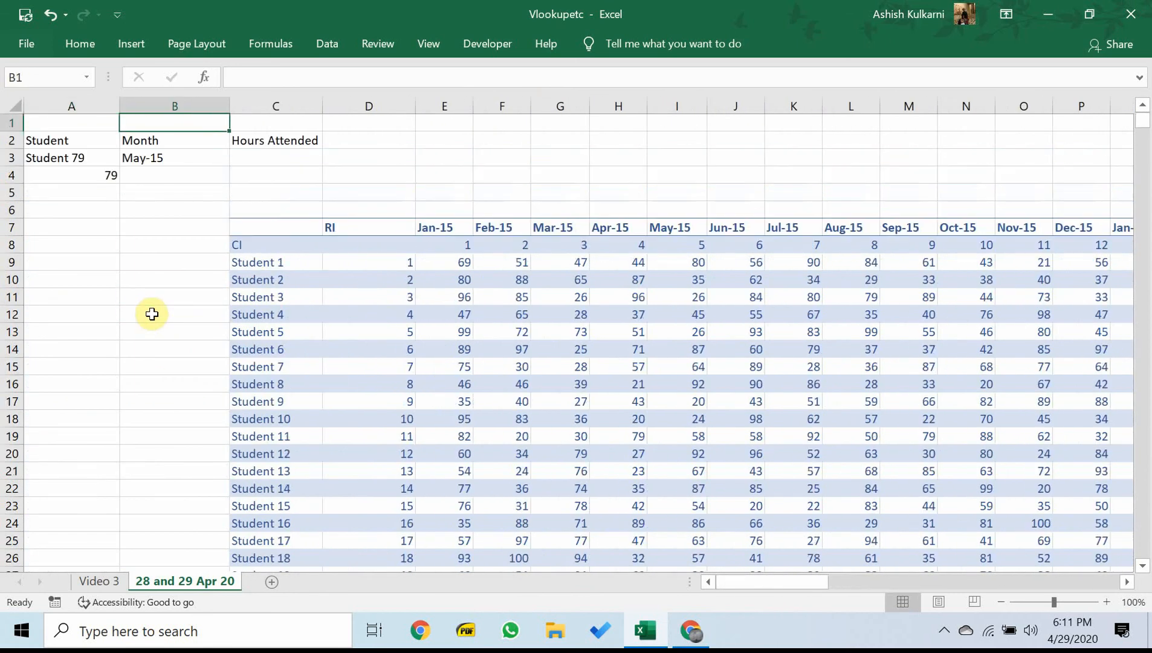
pyautogui.click(95, 175)
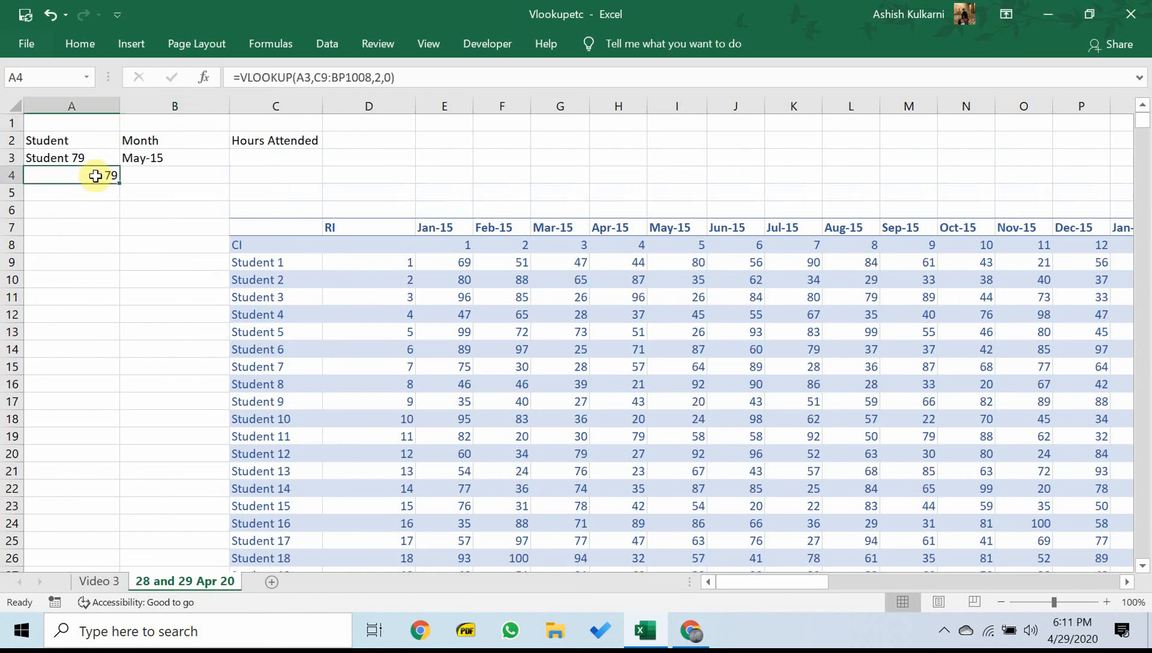
# - Select the table from the CI index row down, E8:BP1008, and name the range hlookupinput
pyautogui.click(455, 249)
pyautogui.moveTo(455, 249); pyautogui.dragTo(992, 548)
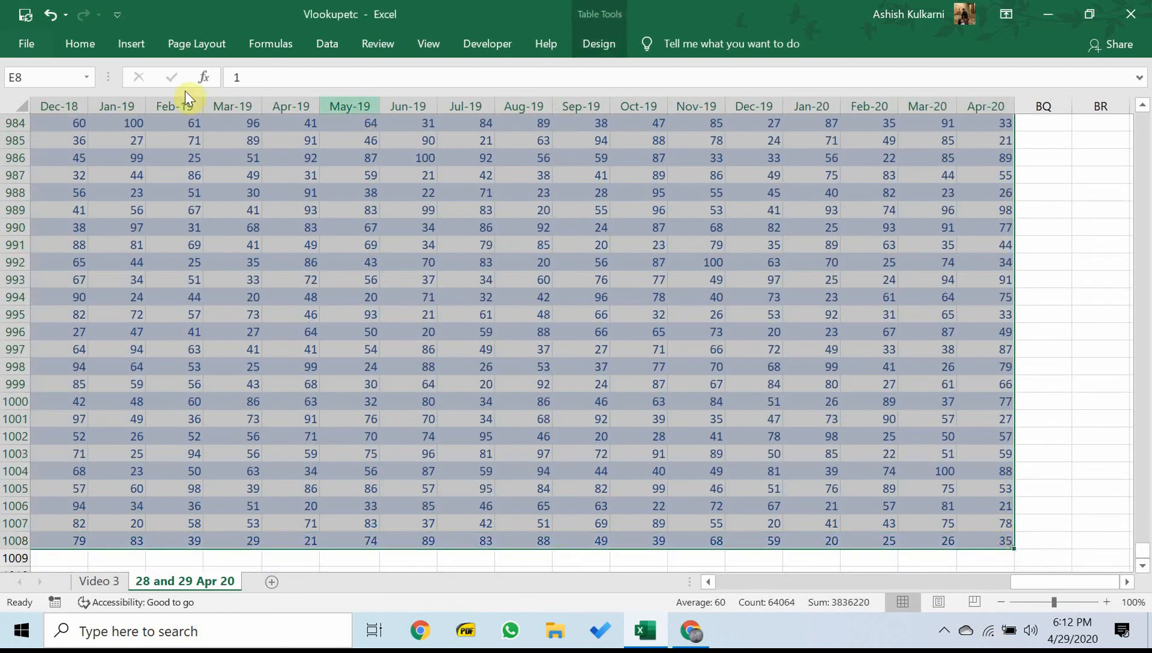
pyautogui.click(60, 77)
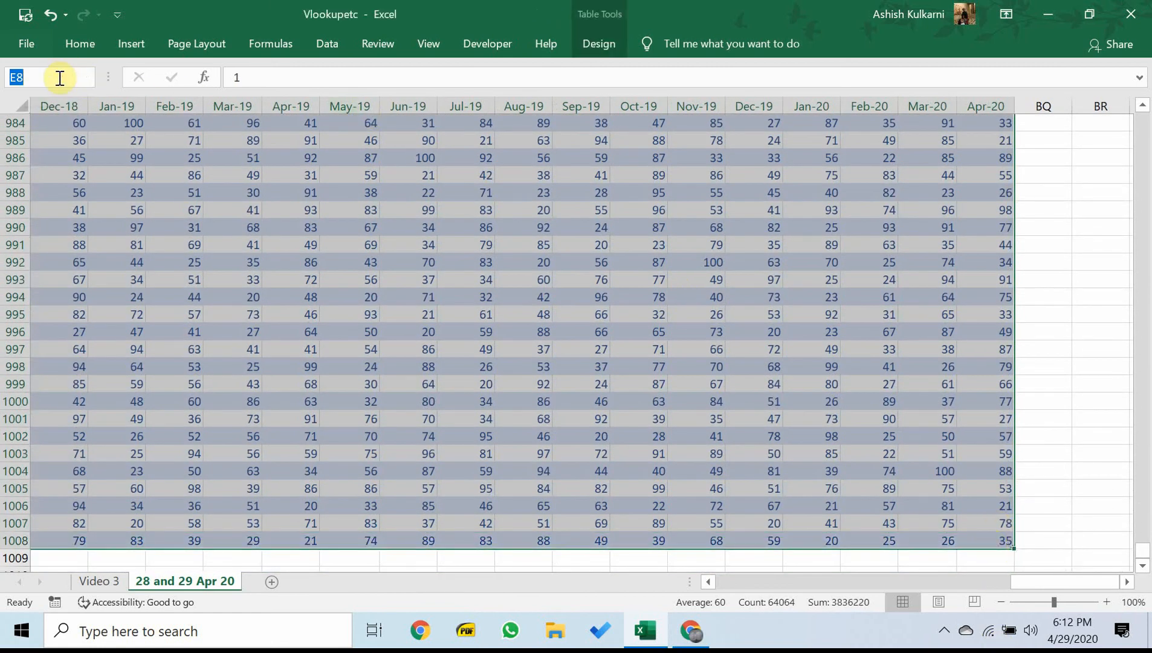
pyautogui.write('hlookupinput')
pyautogui.press('Return')
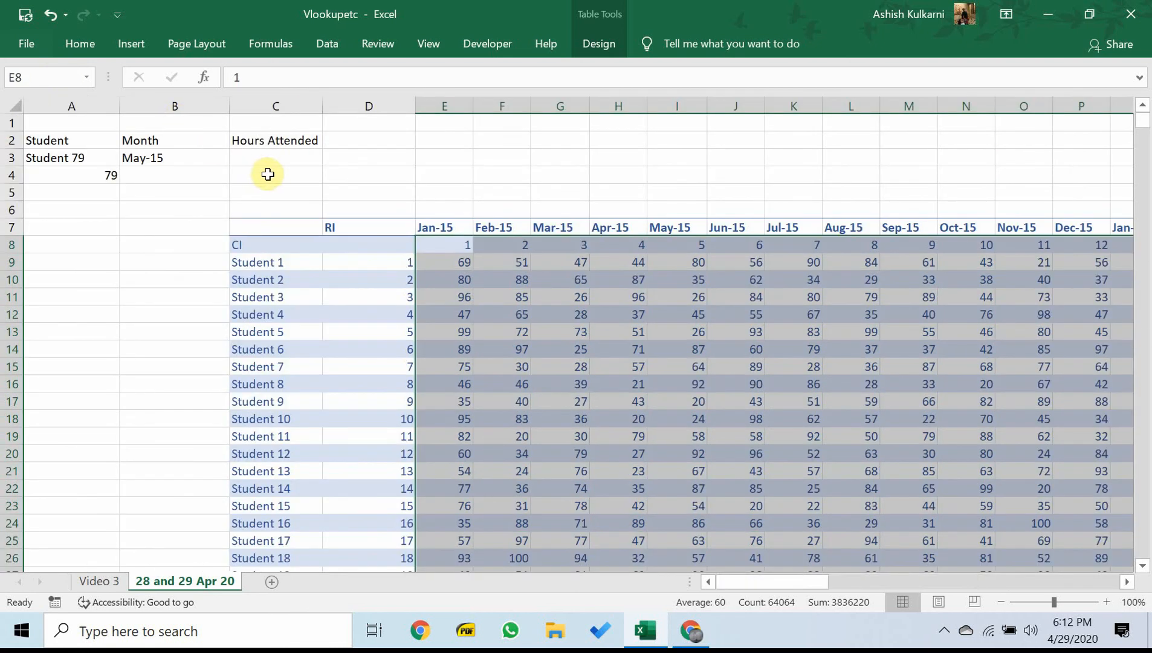
# - Start an HLOOKUP formula in B4 with the month in B3 as the lookup value
pyautogui.click(136, 177)
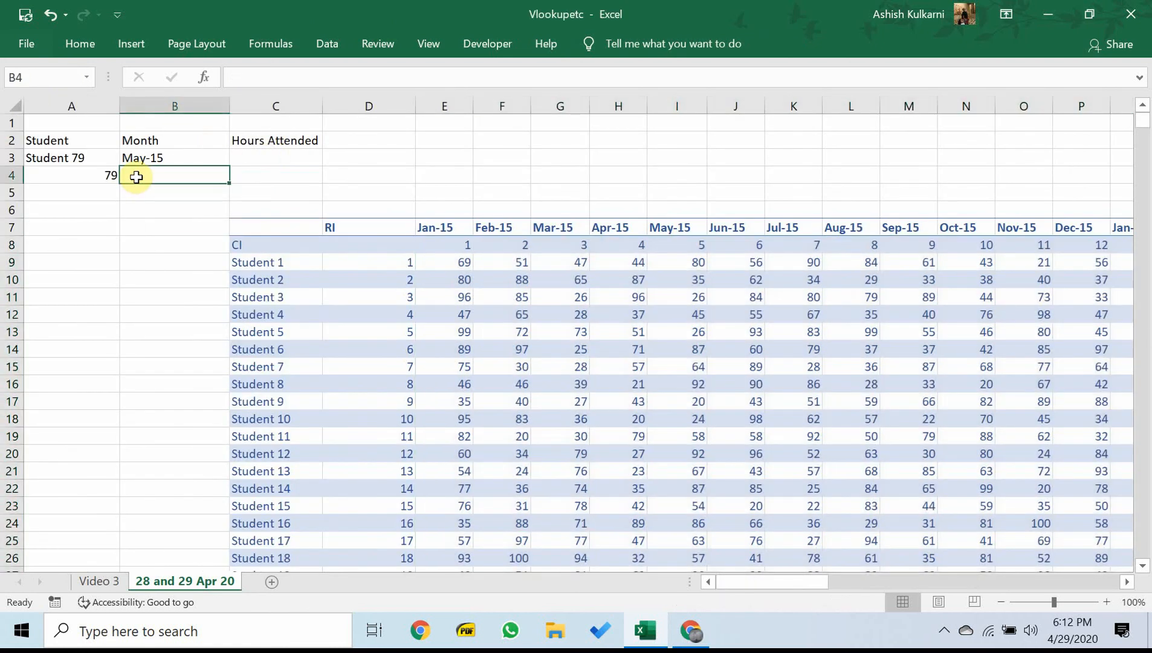
pyautogui.write('=h')
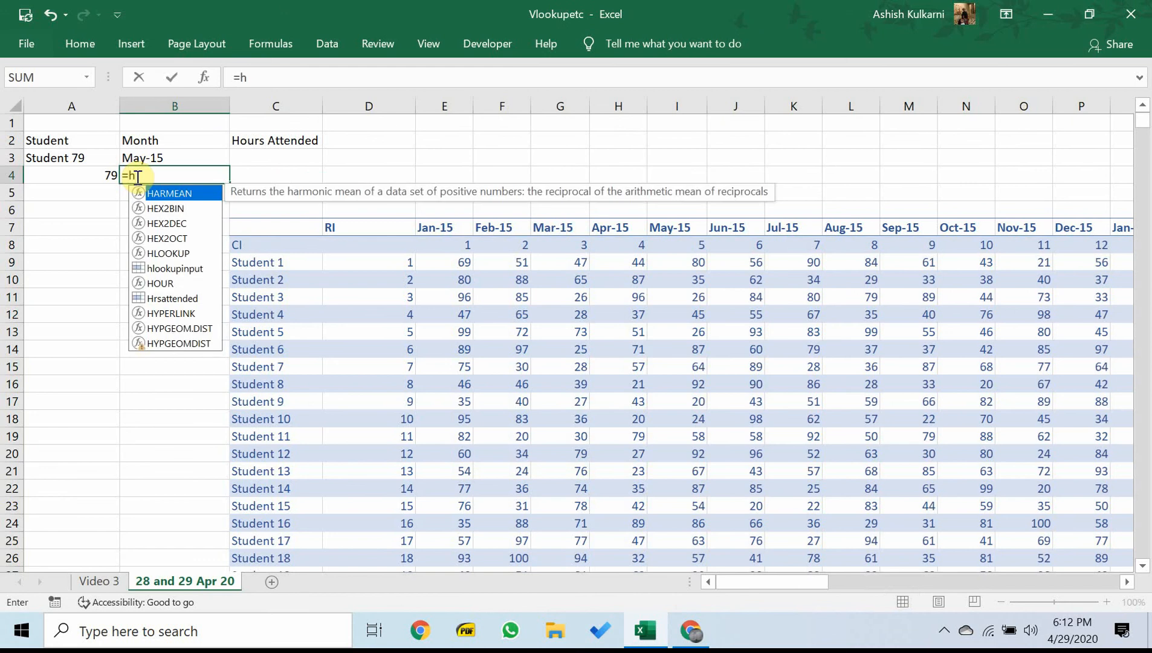
pyautogui.write('loo')
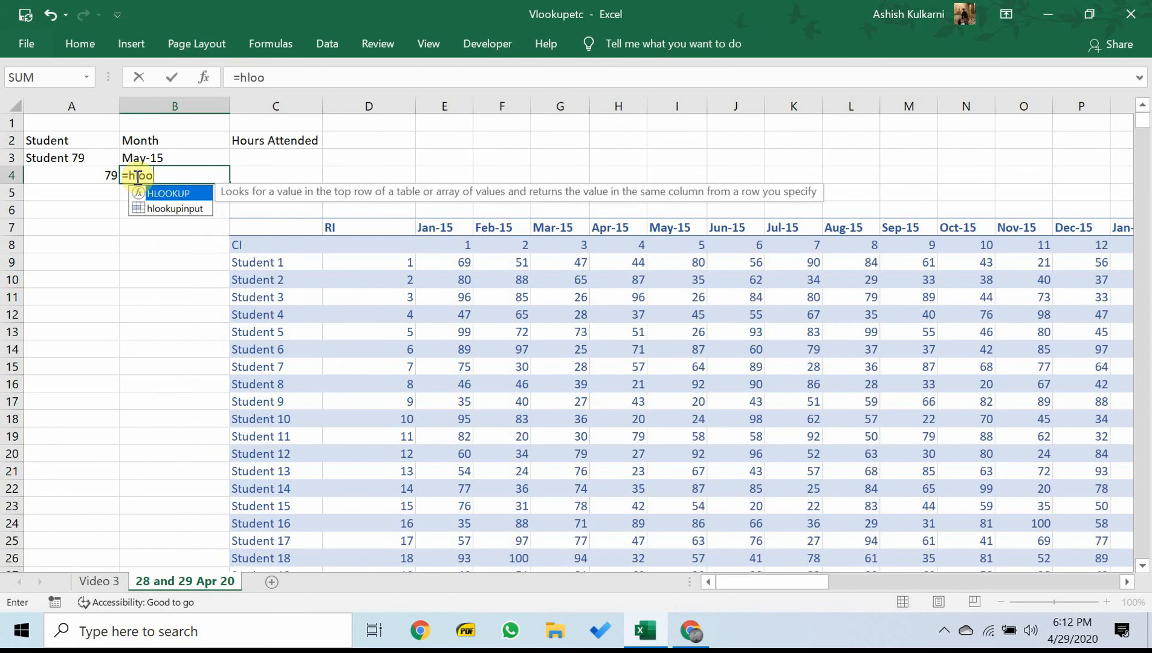
pyautogui.write('k')
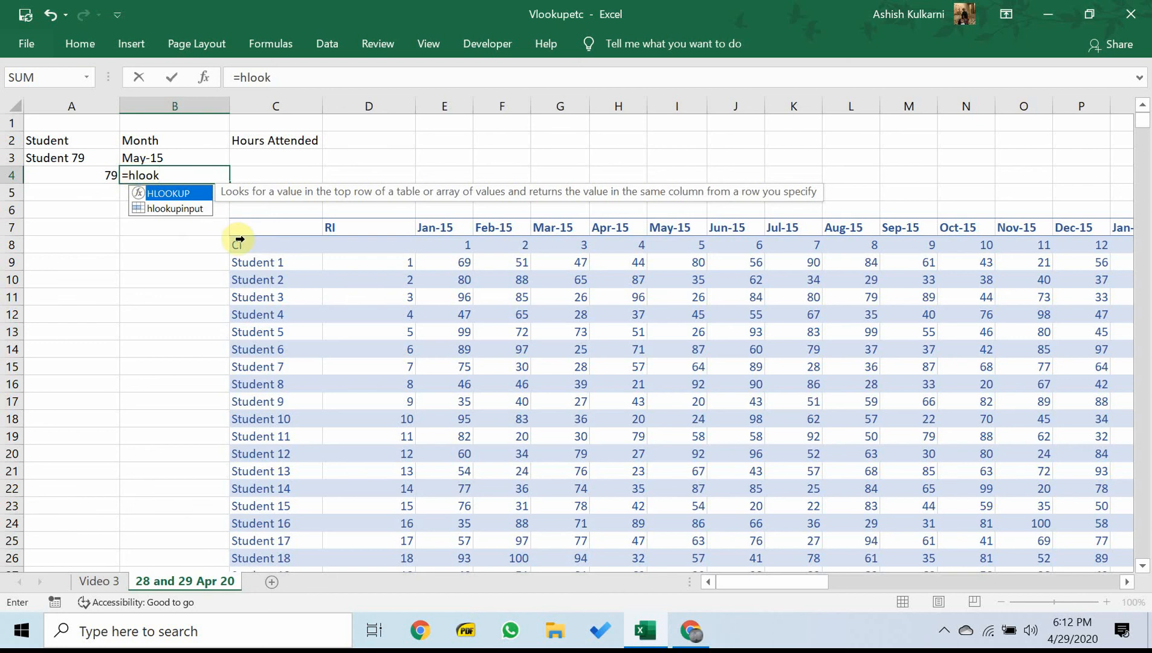
pyautogui.write('u')
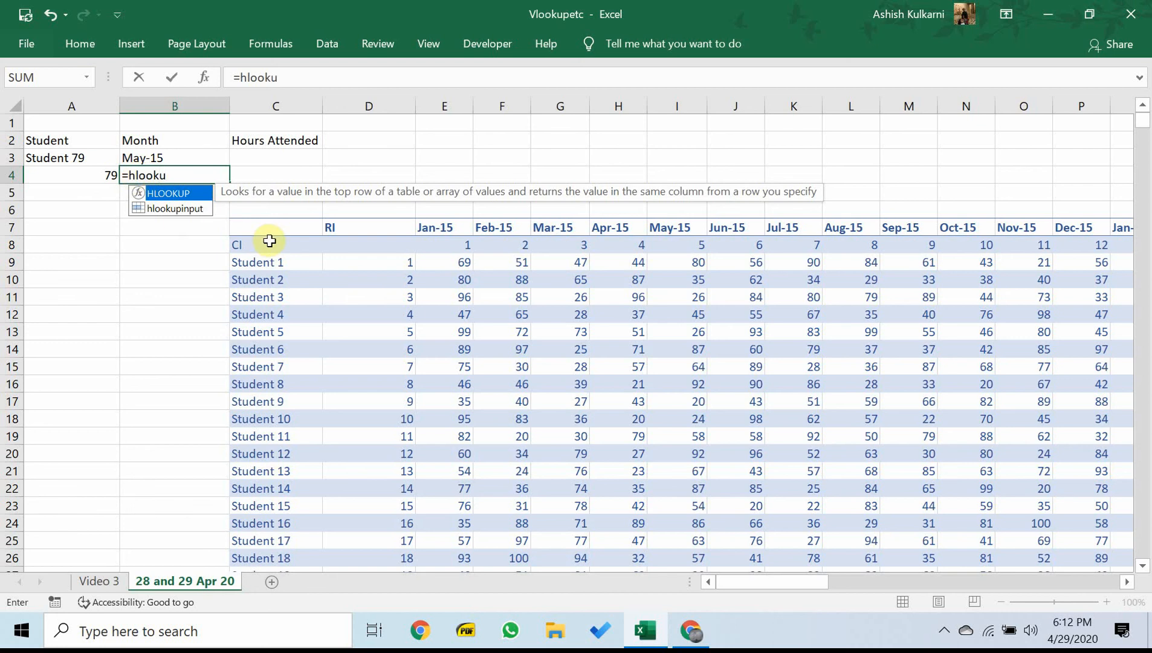
pyautogui.write('p(')
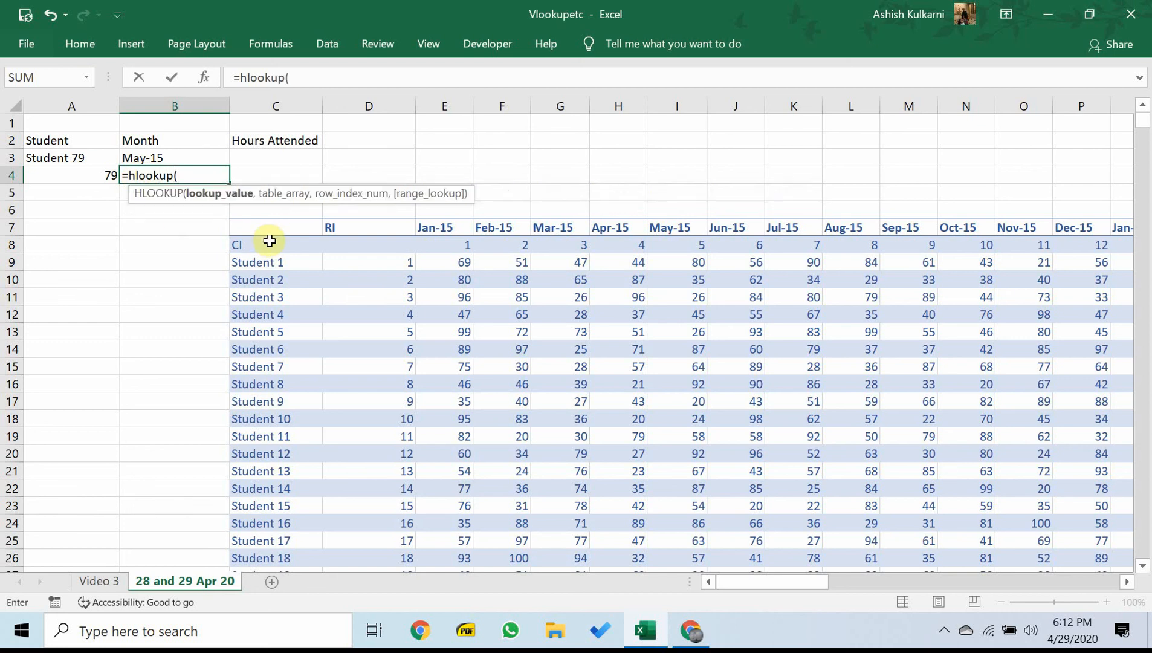
pyautogui.click(156, 157)
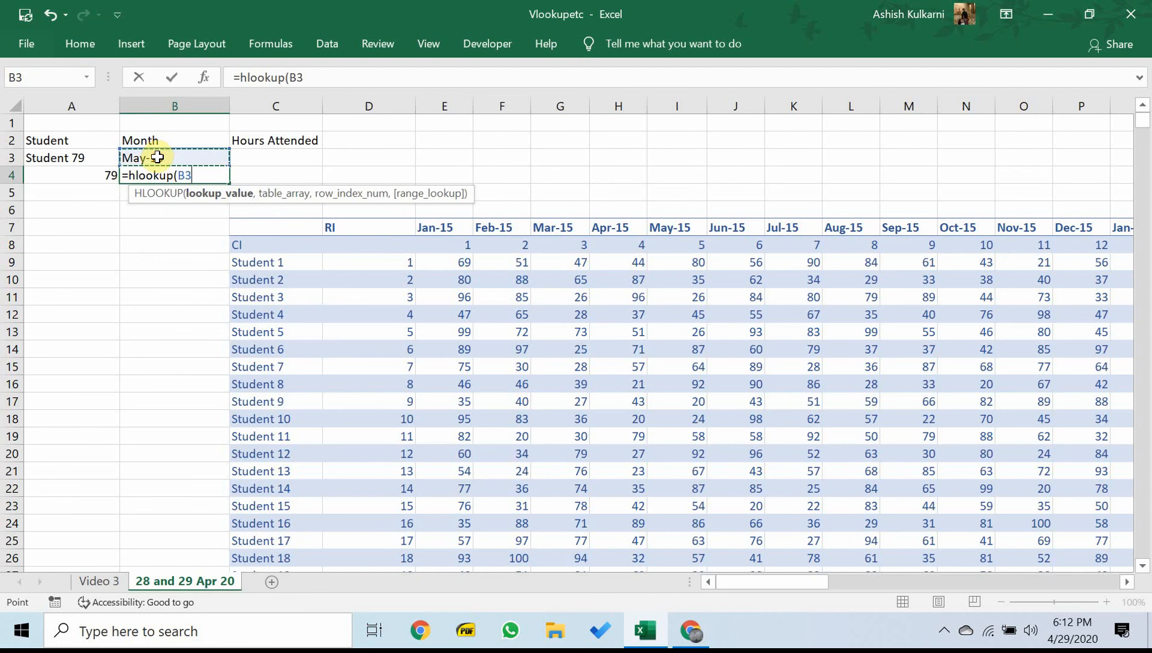
# - Complete the B4 HLOOKUP with hlookupinput as the table array, row index 2 and exact match 0
pyautogui.write(',hloo')
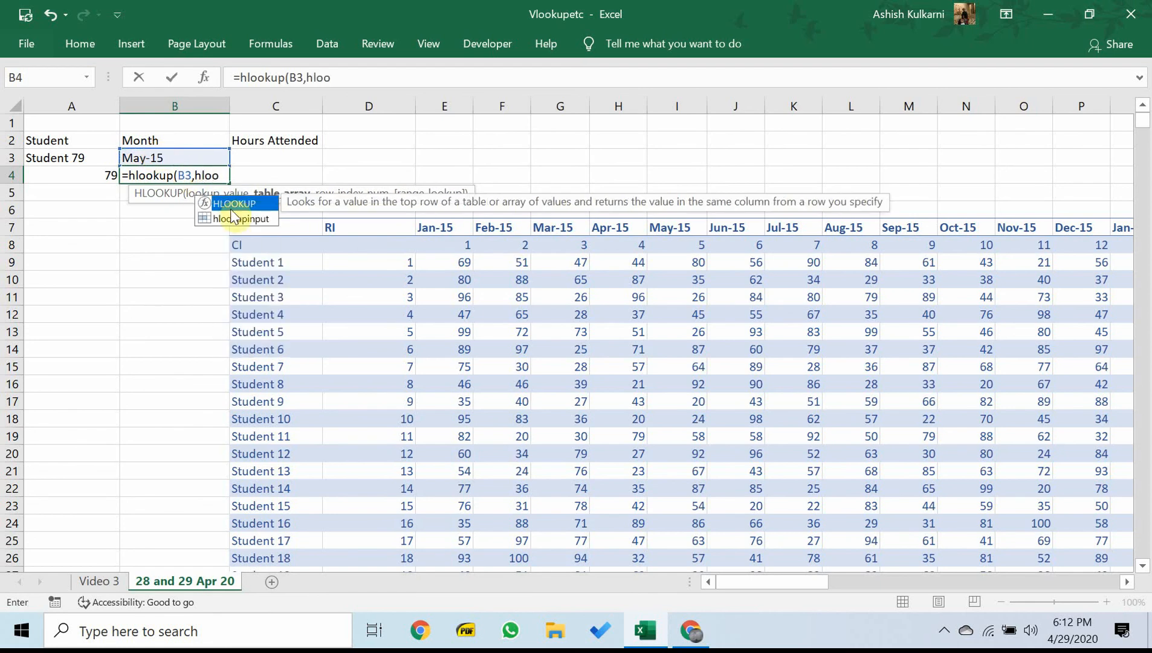
pyautogui.doubleClick(240, 218)
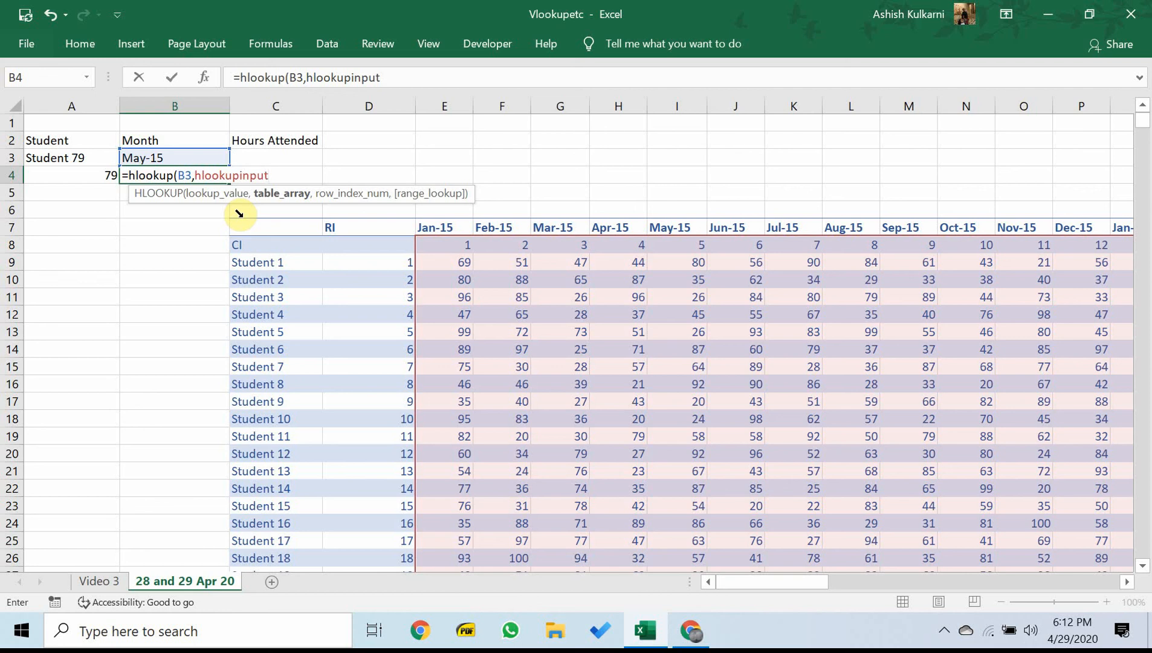
pyautogui.write(',')
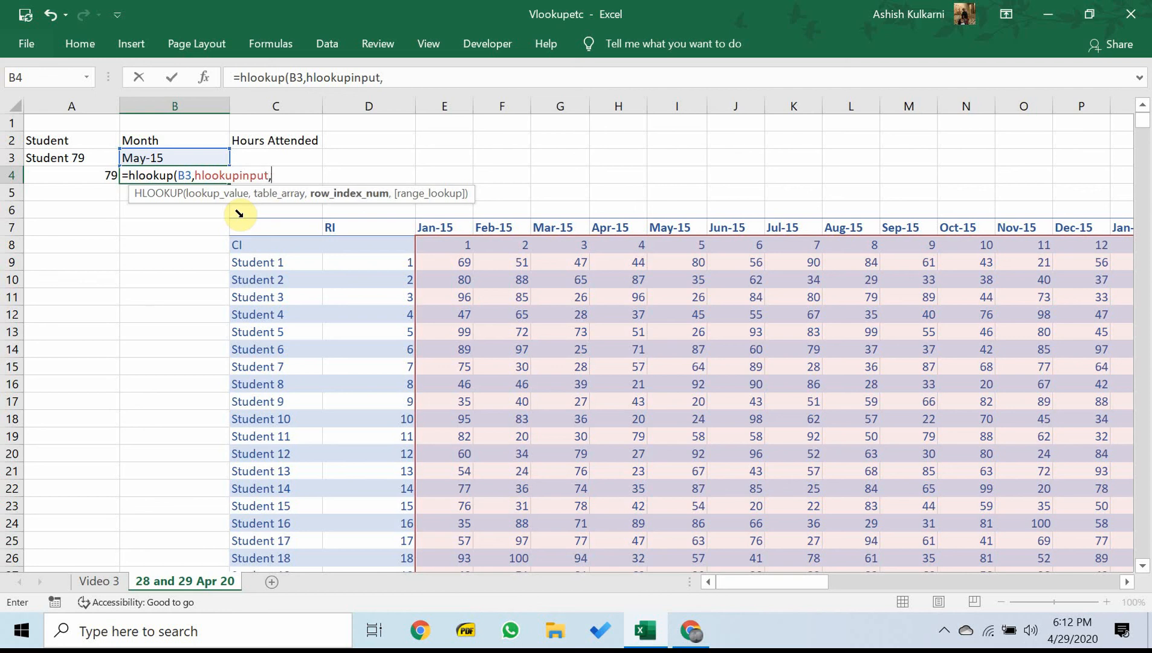
pyautogui.write('2,0)')
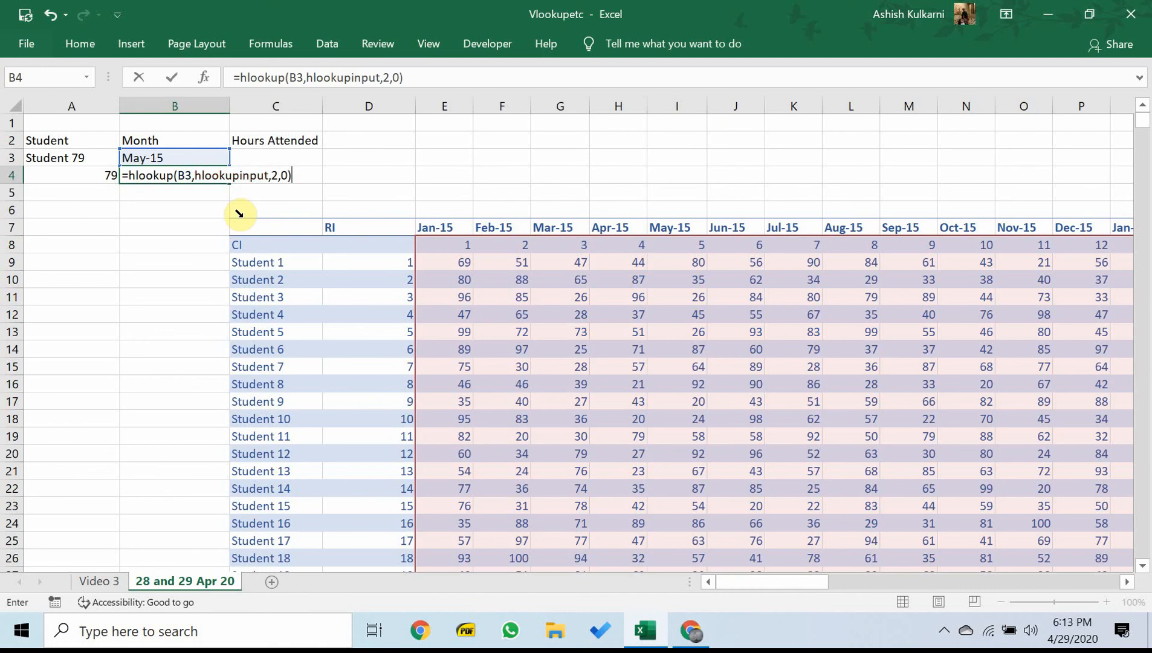
pyautogui.press('Return')
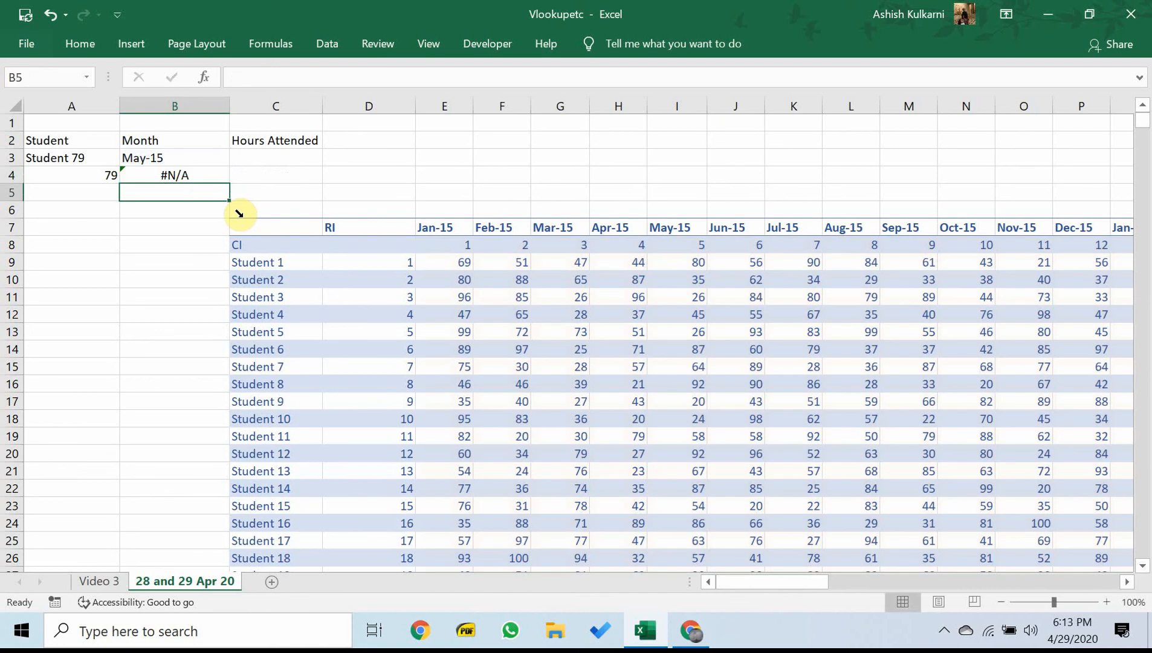
# - Redefine the hlookupinput name to include the month header row, E7:BP1008, as =Table2[[#All],[Jan-15]:[Apr-20]], and check B4
pyautogui.doubleClick(175, 175)
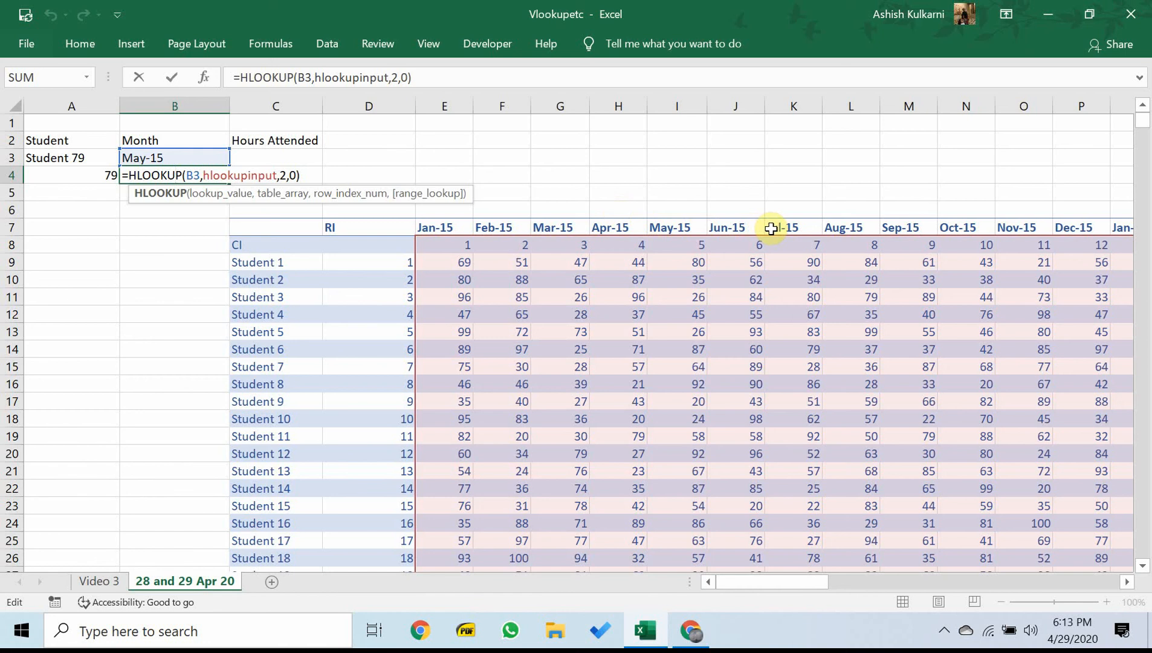
pyautogui.hotkey('ctrl', 'Return')
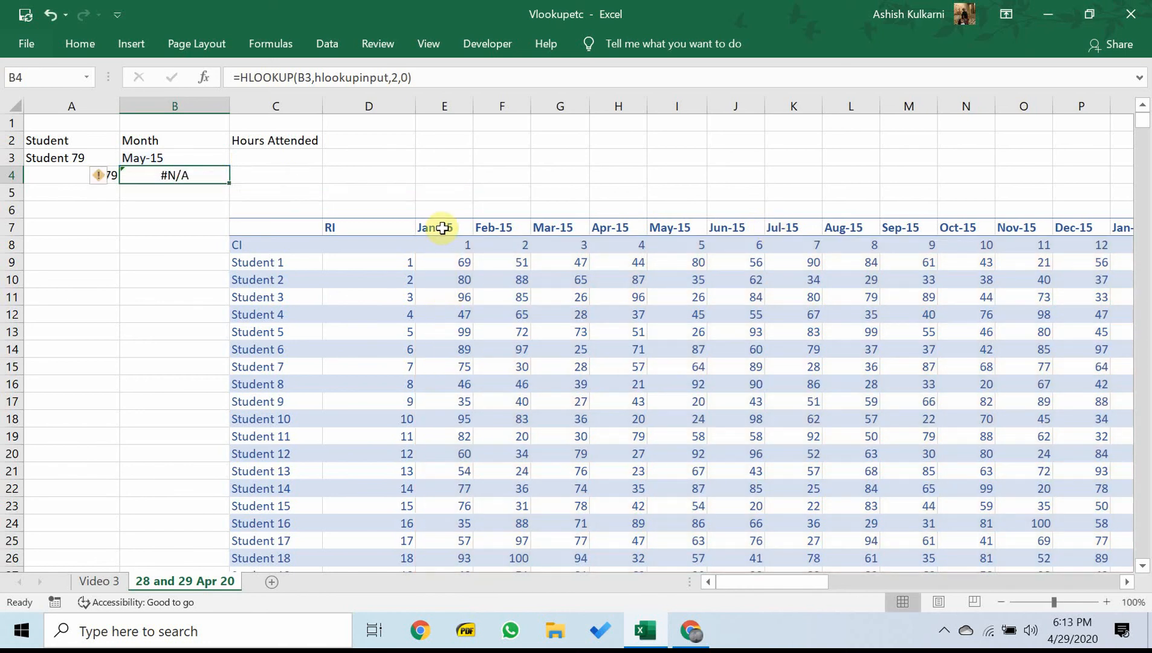
pyautogui.click(272, 46)
pyautogui.click(501, 102)
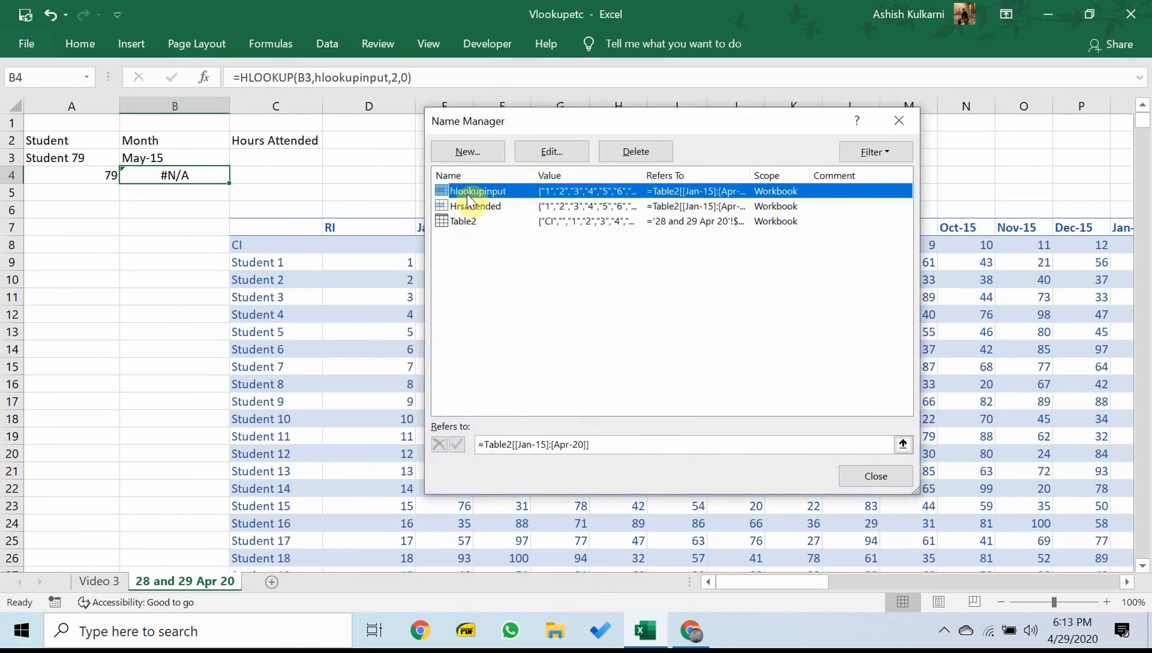
pyautogui.click(544, 152)
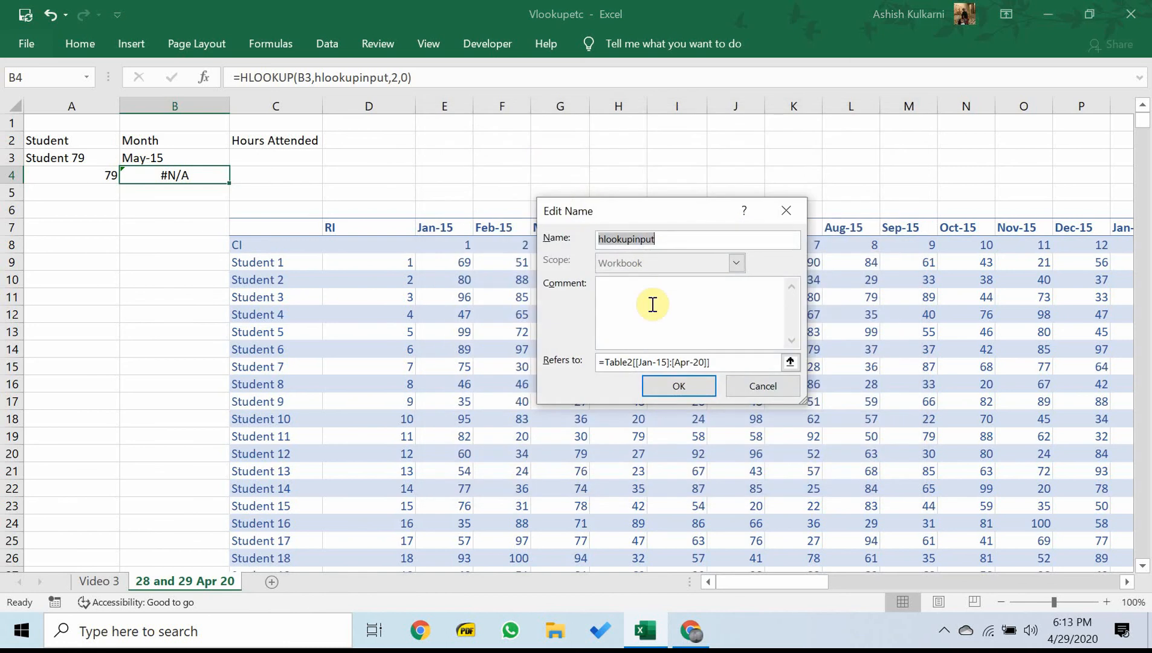
pyautogui.click(789, 361)
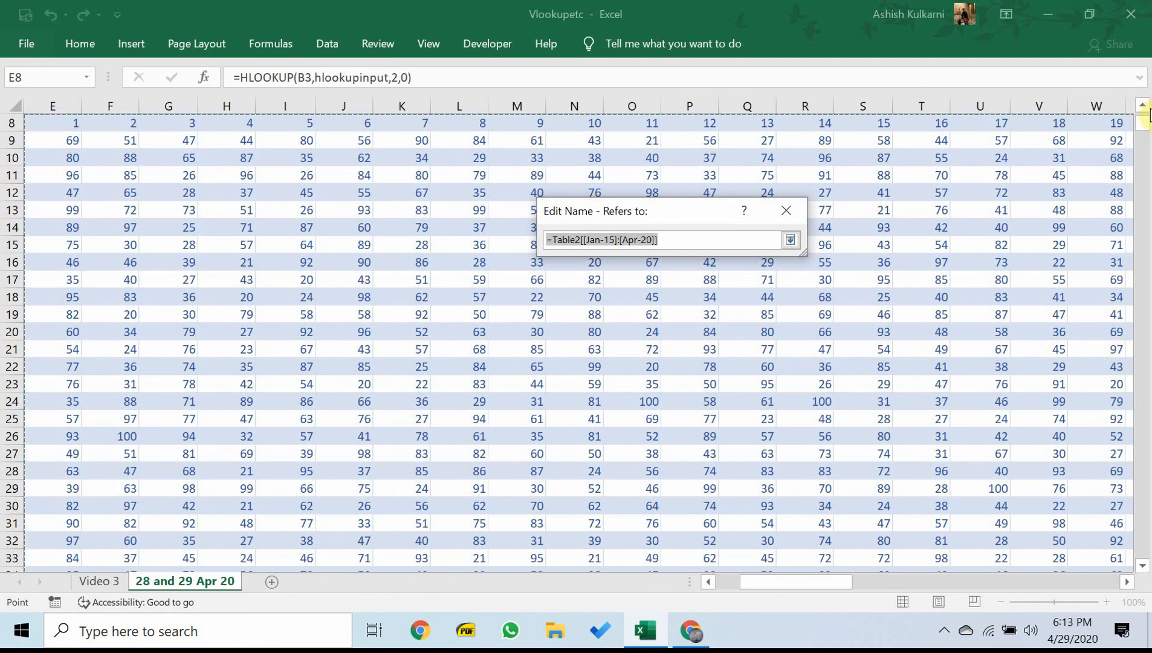
pyautogui.moveTo(1140, 133); pyautogui.dragTo(1139, 102)
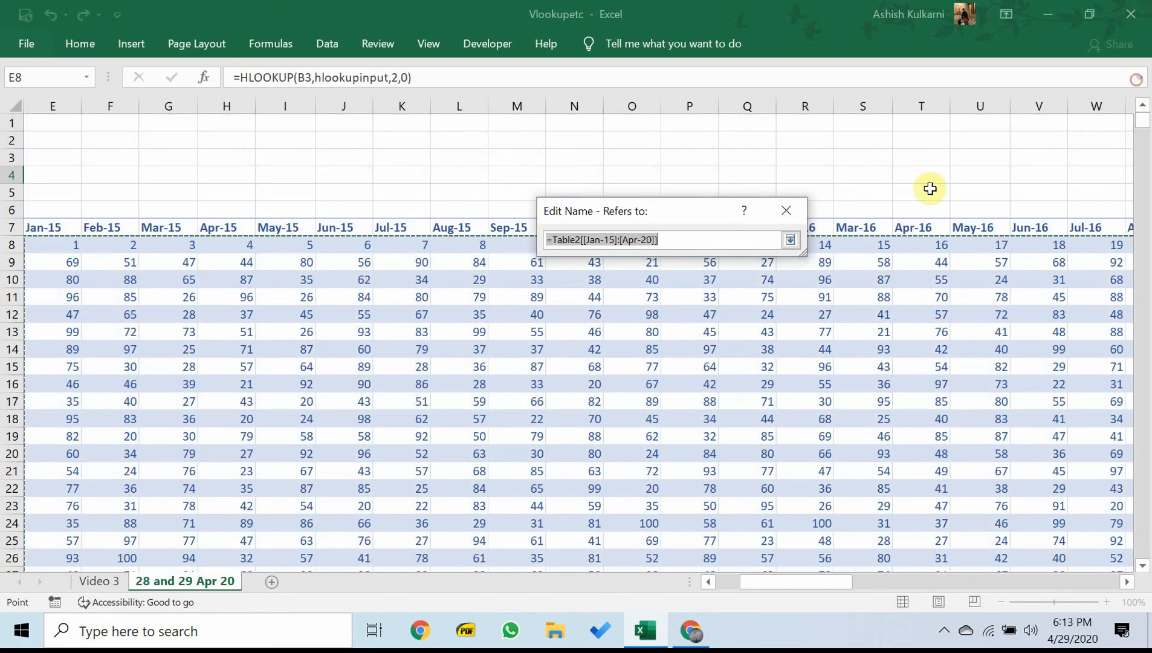
pyautogui.moveTo(786, 582); pyautogui.dragTo(718, 586)
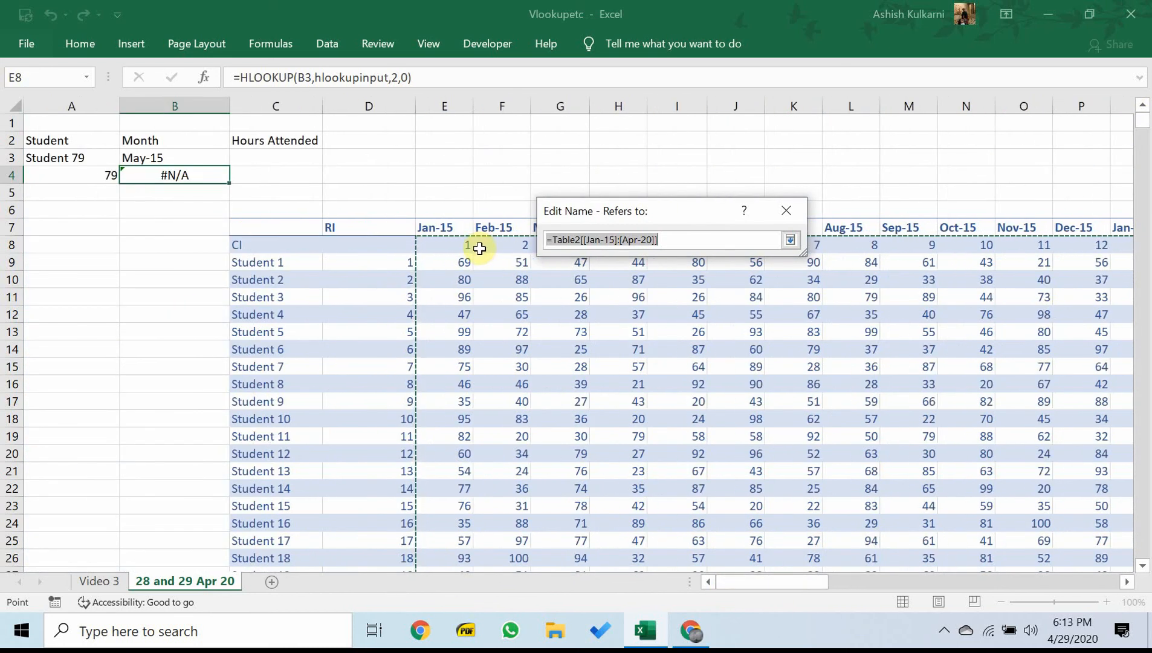
pyautogui.moveTo(442, 227); pyautogui.dragTo(1030, 540)
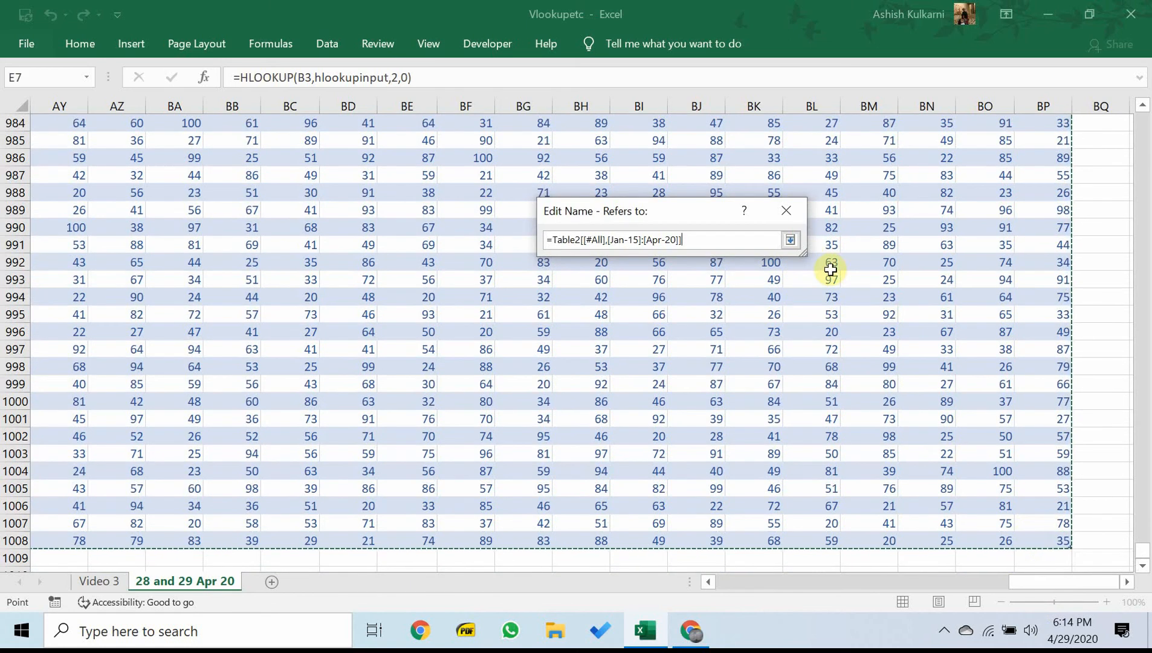
pyautogui.click(790, 240)
pyautogui.click(679, 386)
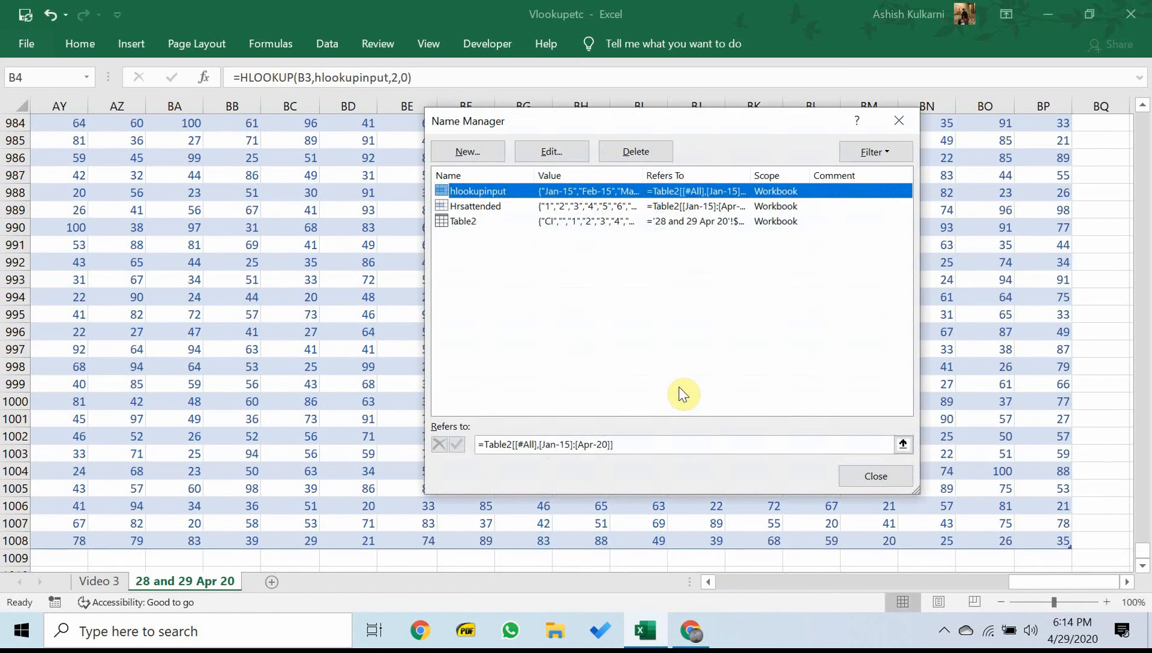
pyautogui.click(873, 478)
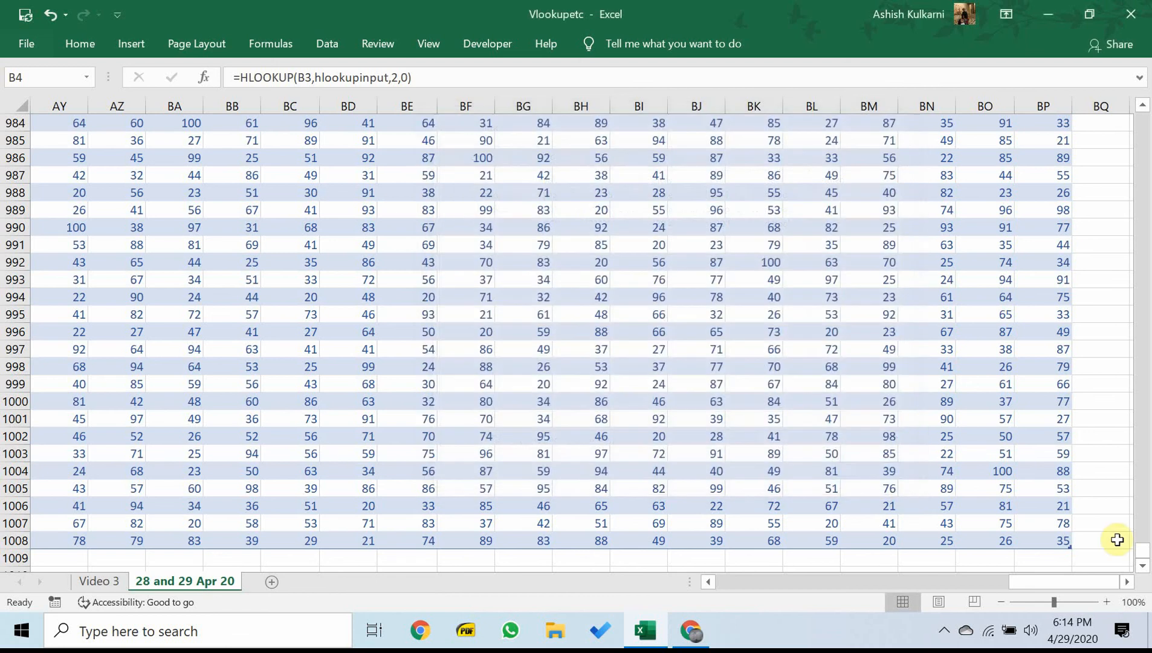
pyautogui.moveTo(1143, 548); pyautogui.dragTo(1137, 113)
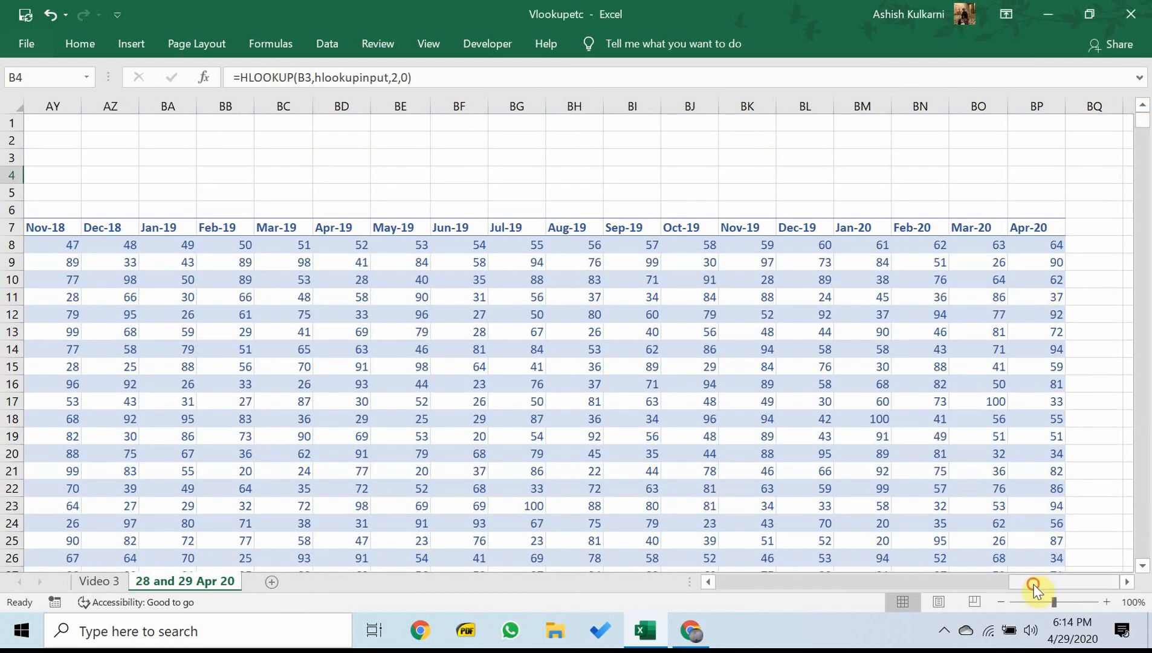
pyautogui.moveTo(1028, 581); pyautogui.dragTo(714, 587)
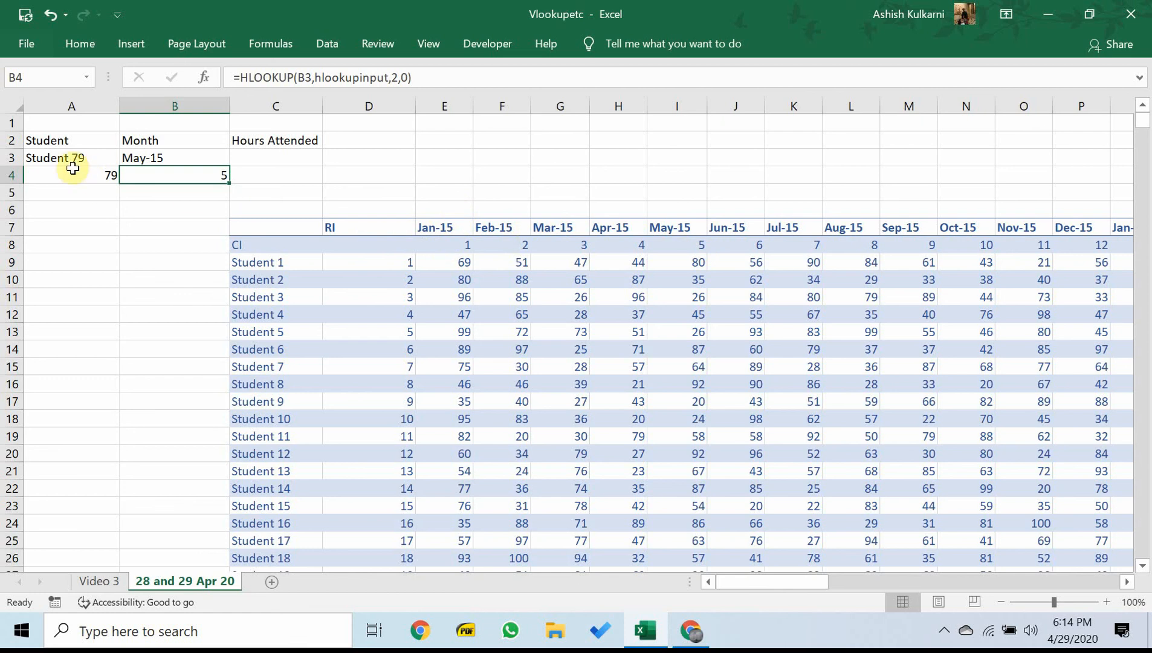
# - Choose Student 253 from the validation list in A3 and check the row index formula in A4
pyautogui.click(56, 159)
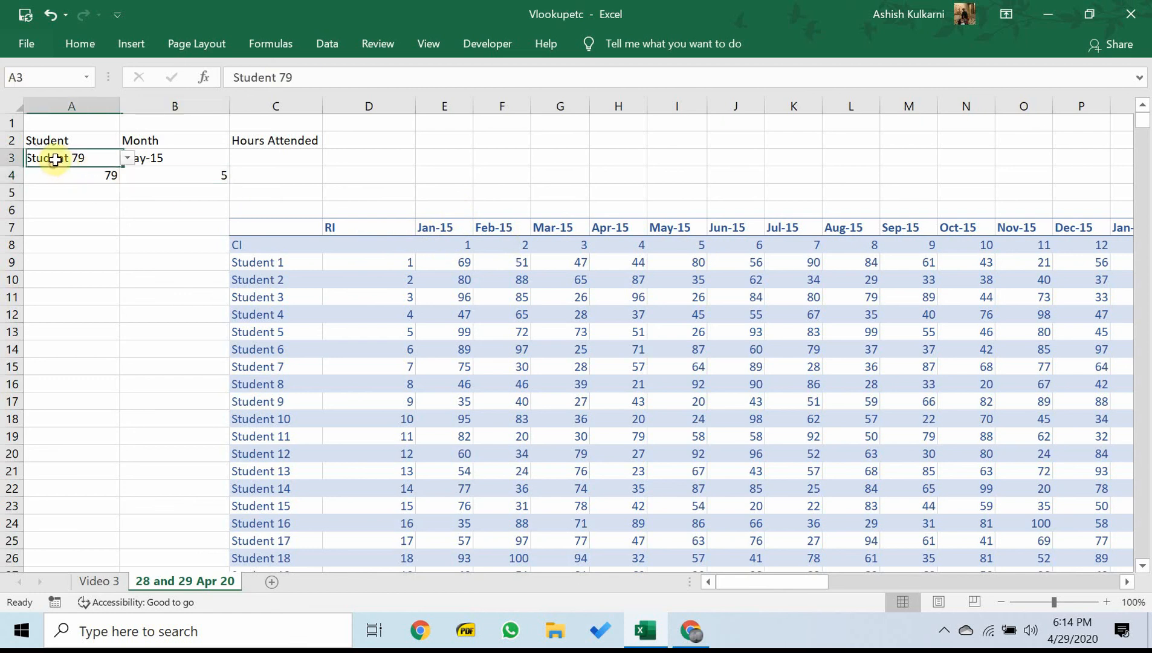
pyautogui.click(127, 157)
pyautogui.click(126, 245)
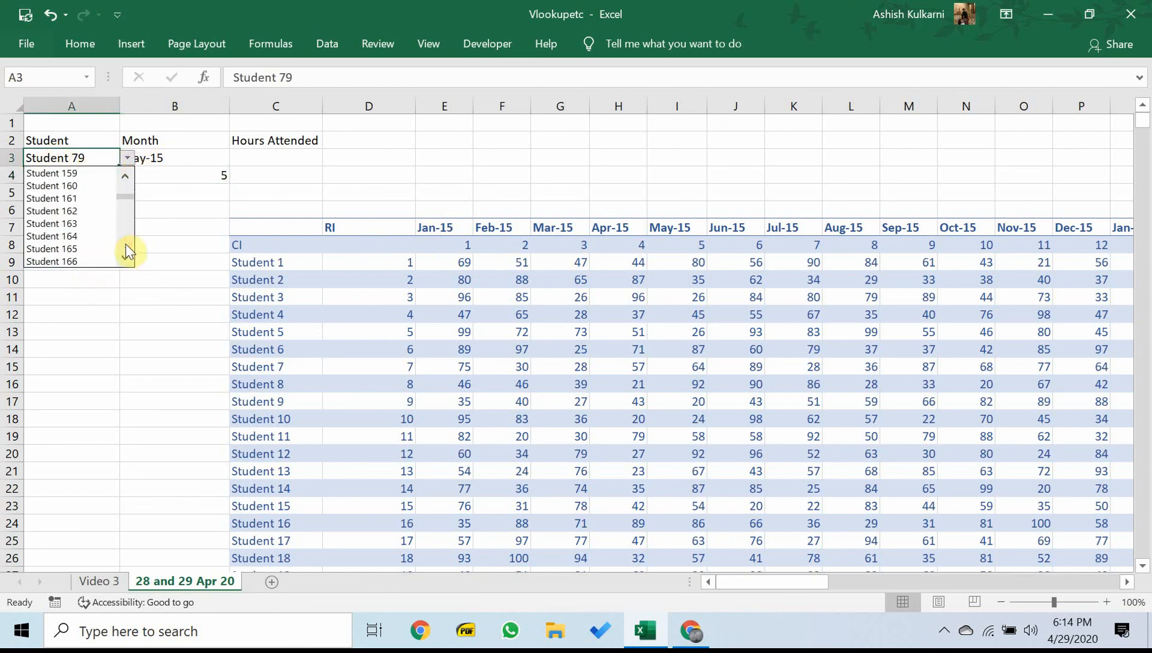
pyautogui.click(36, 248)
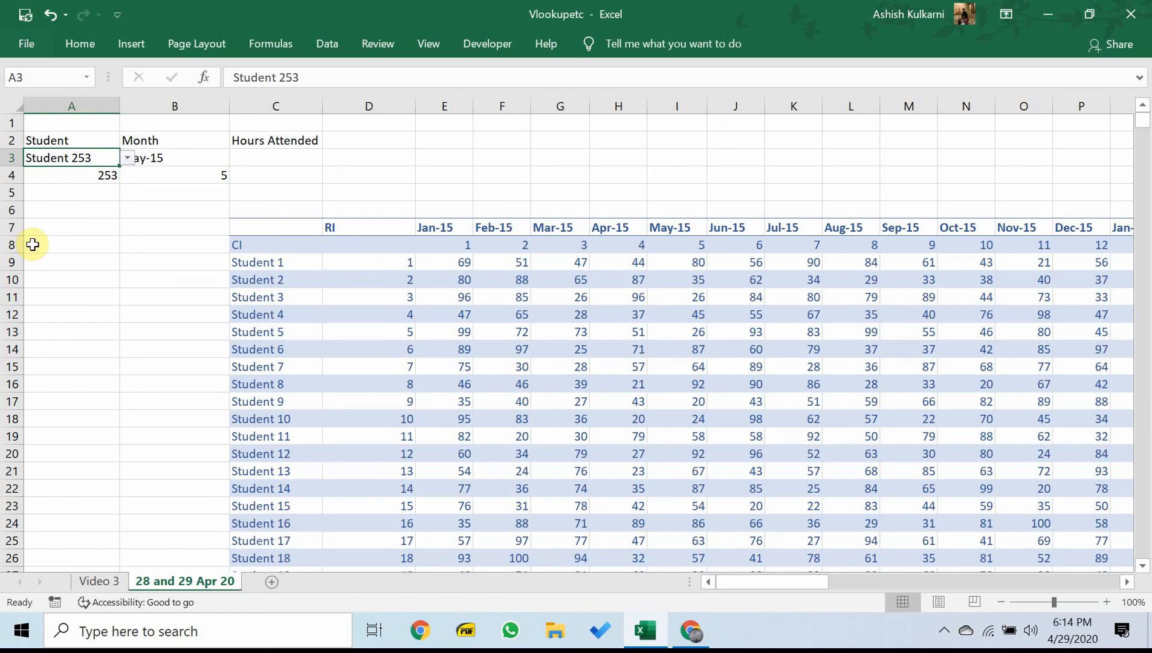
pyautogui.click(77, 175)
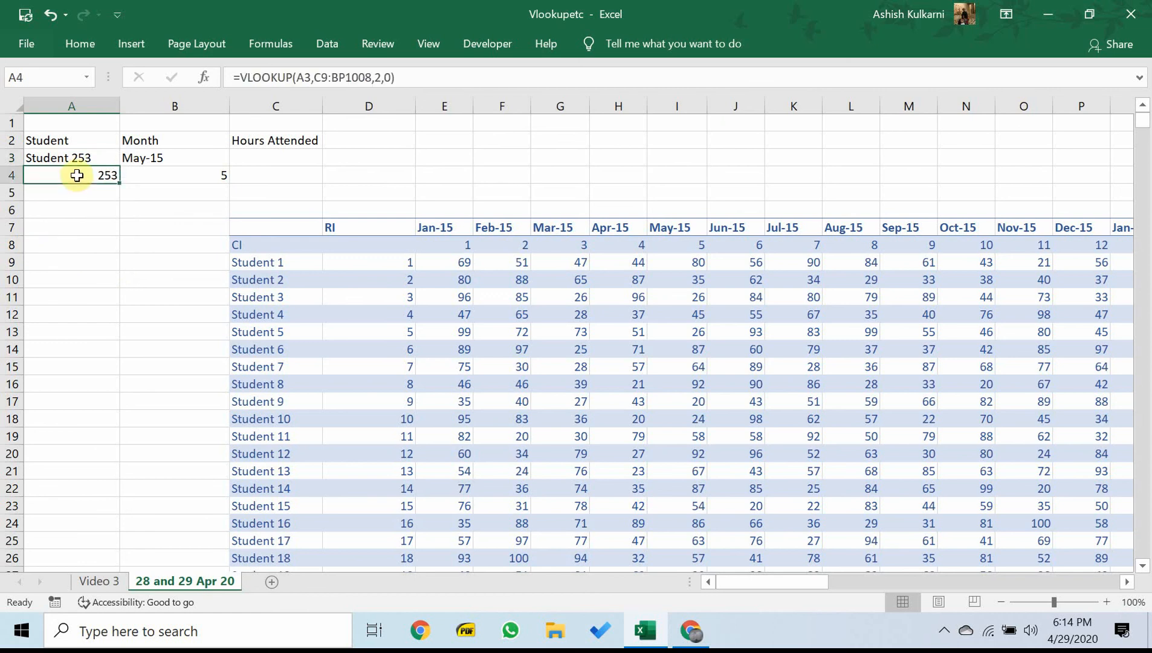
# - Choose Oct-17 from the month validation list in B3 and check the column index formula in B4
pyautogui.click(167, 159)
pyautogui.click(235, 161)
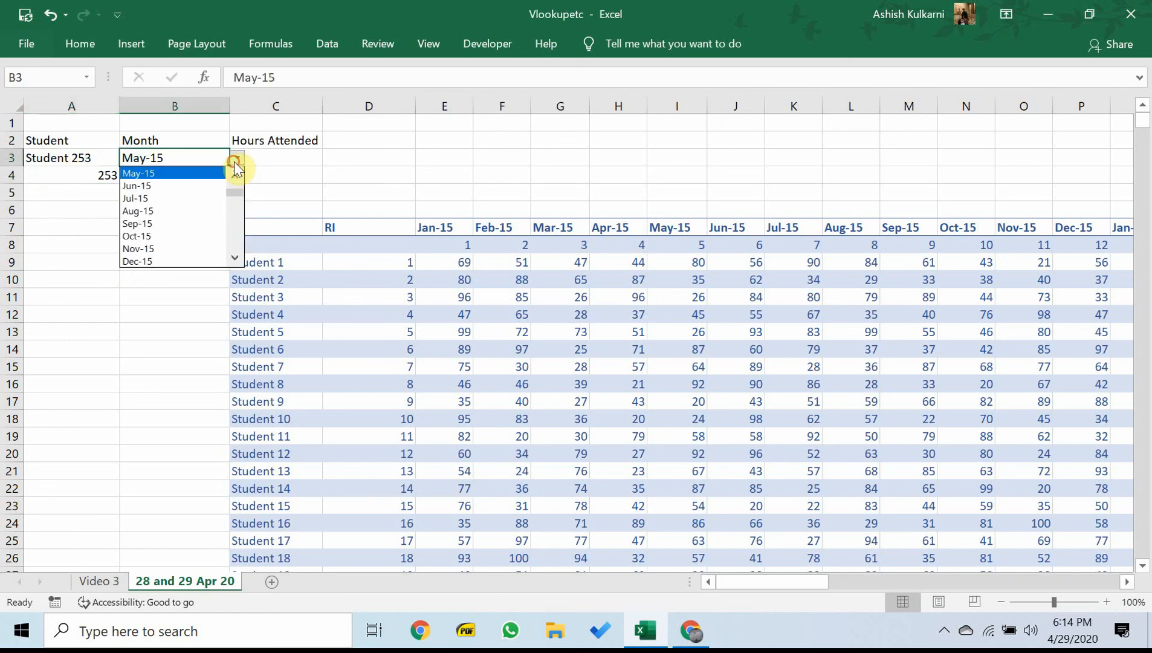
pyautogui.click(236, 218)
pyautogui.click(169, 239)
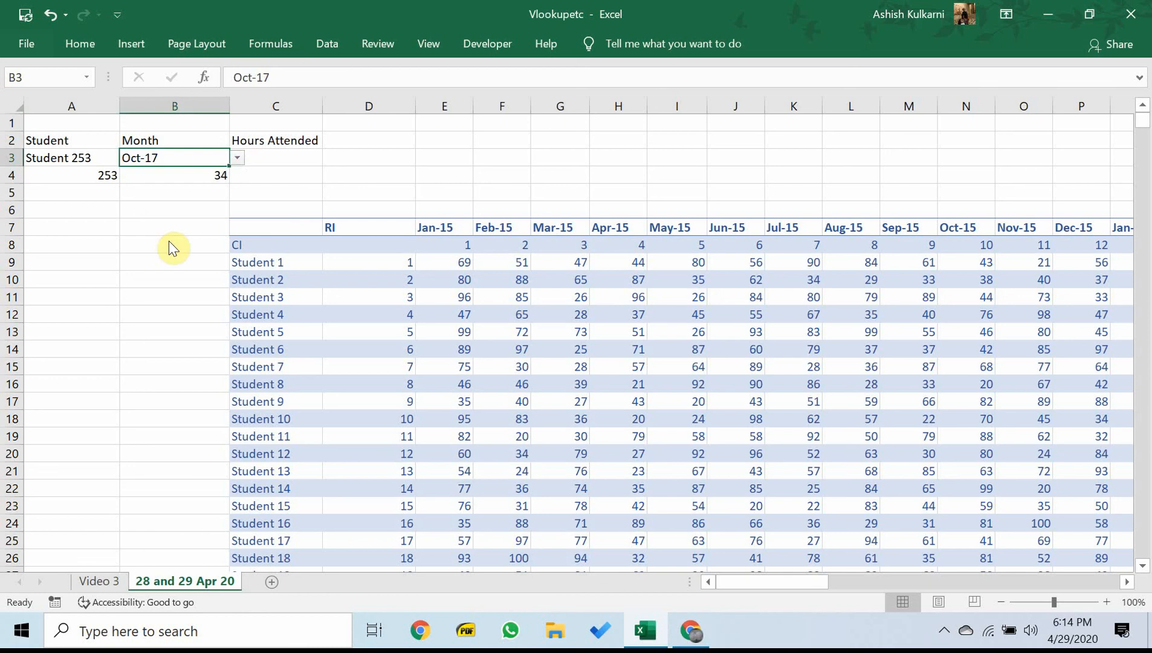
pyautogui.click(203, 176)
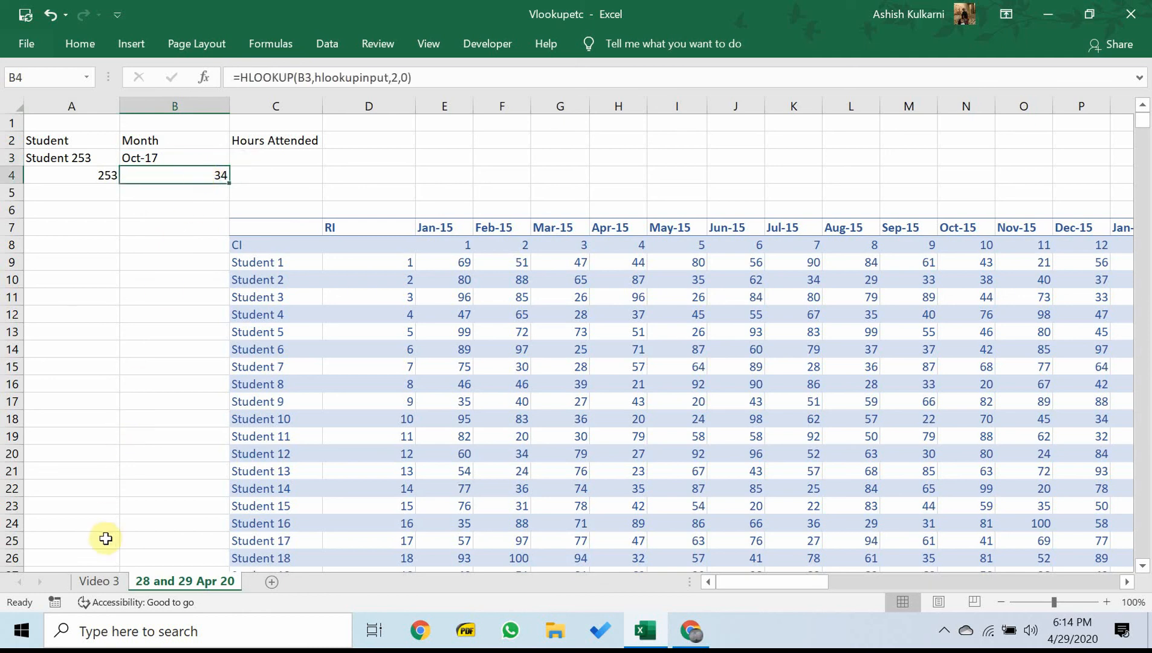
# - Make the Vlookup and Hlookup topics in B12:B13 of the Video 3 sheet bold and italic, and return to the 28 and 29 Apr 20 sheet
pyautogui.click(97, 580)
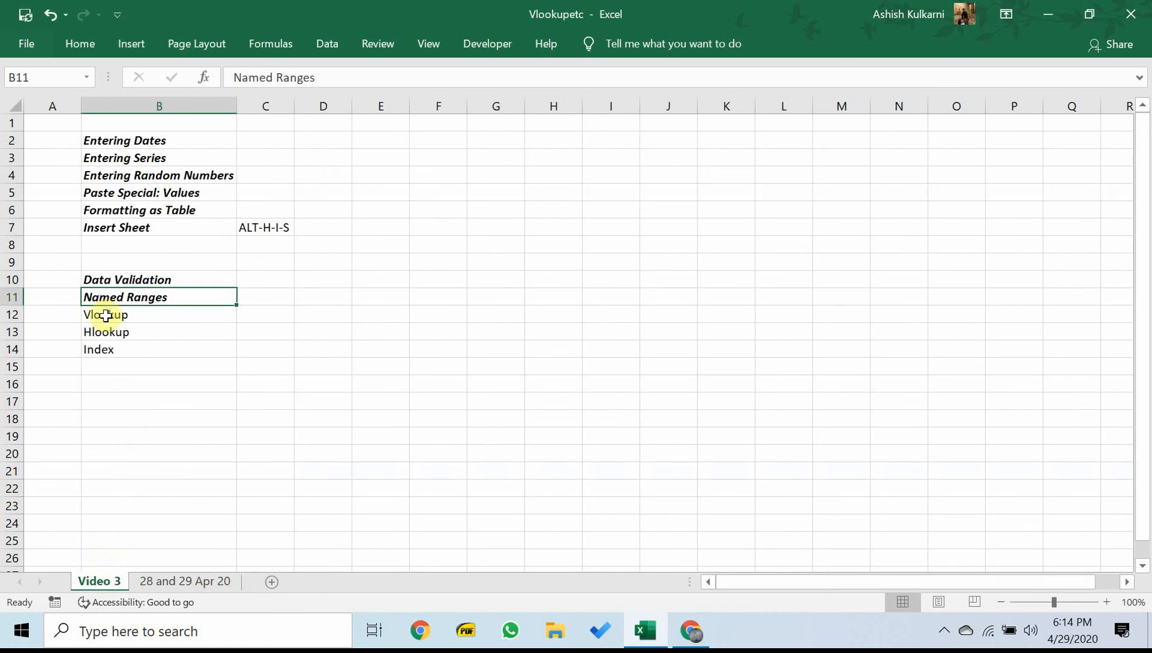
pyautogui.moveTo(105, 314); pyautogui.dragTo(109, 334)
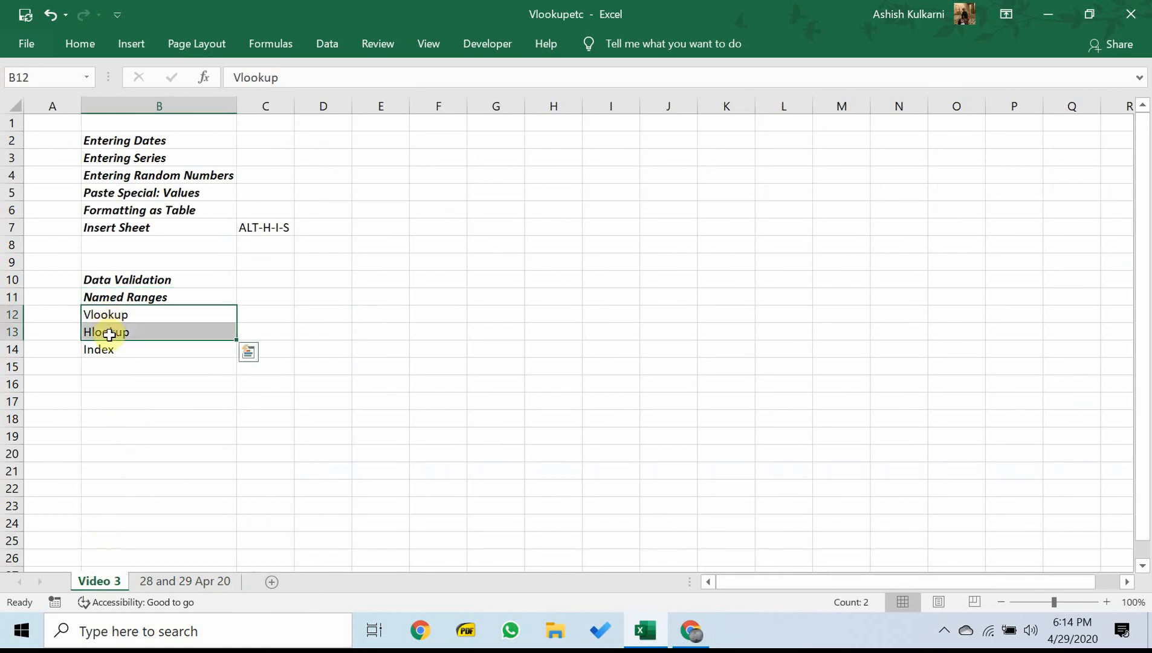
pyautogui.hotkey('ctrl', 'b')
pyautogui.hotkey('ctrl', 'i')
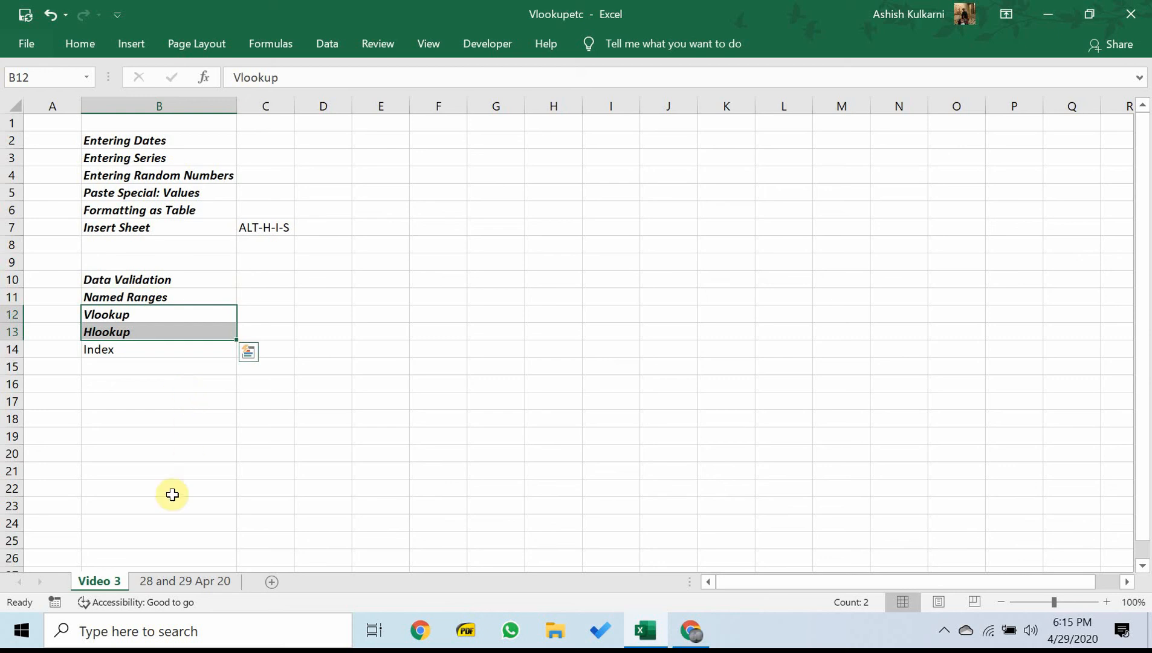
pyautogui.click(184, 582)
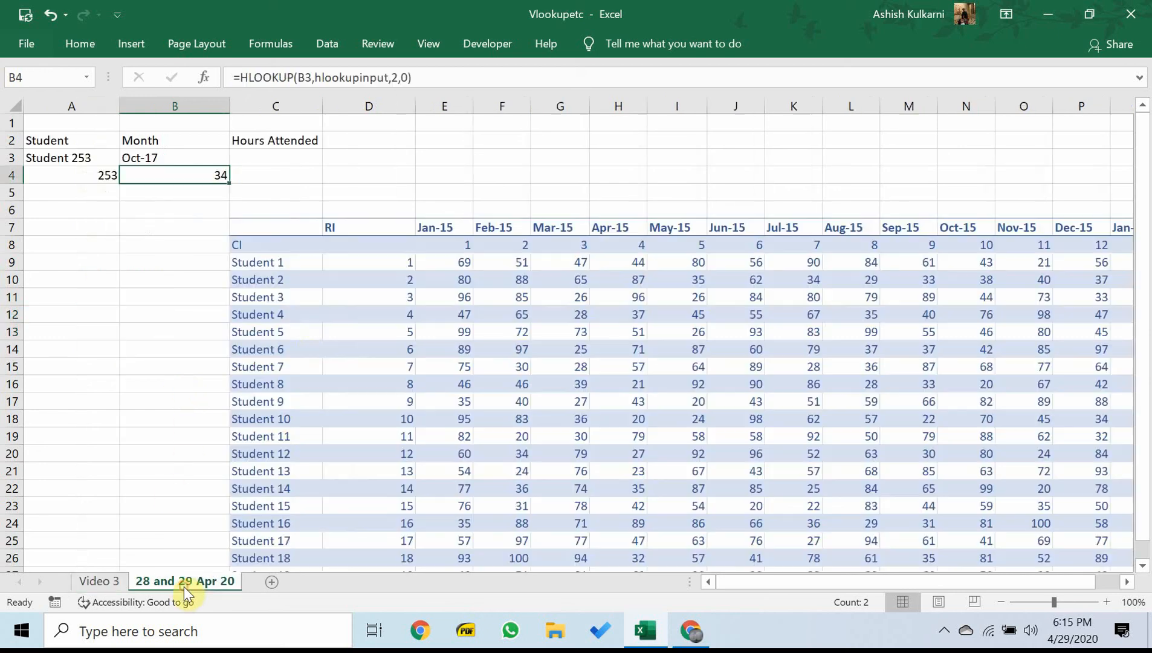
pyautogui.click(260, 159)
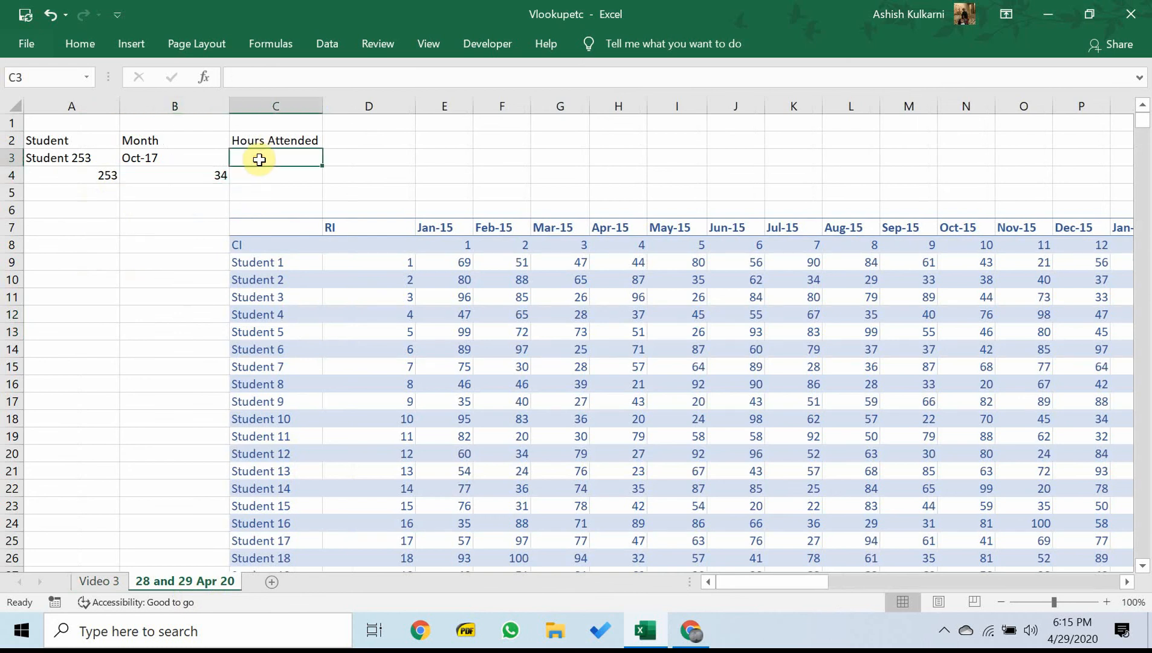
pyautogui.write('=index')
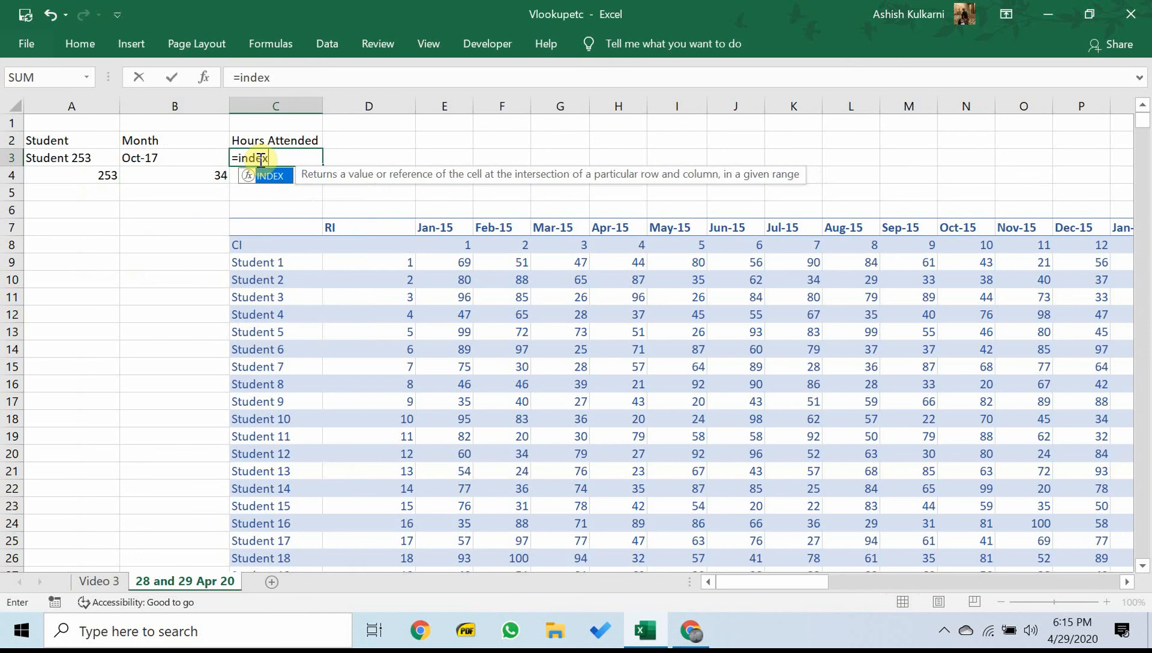
pyautogui.write('(')
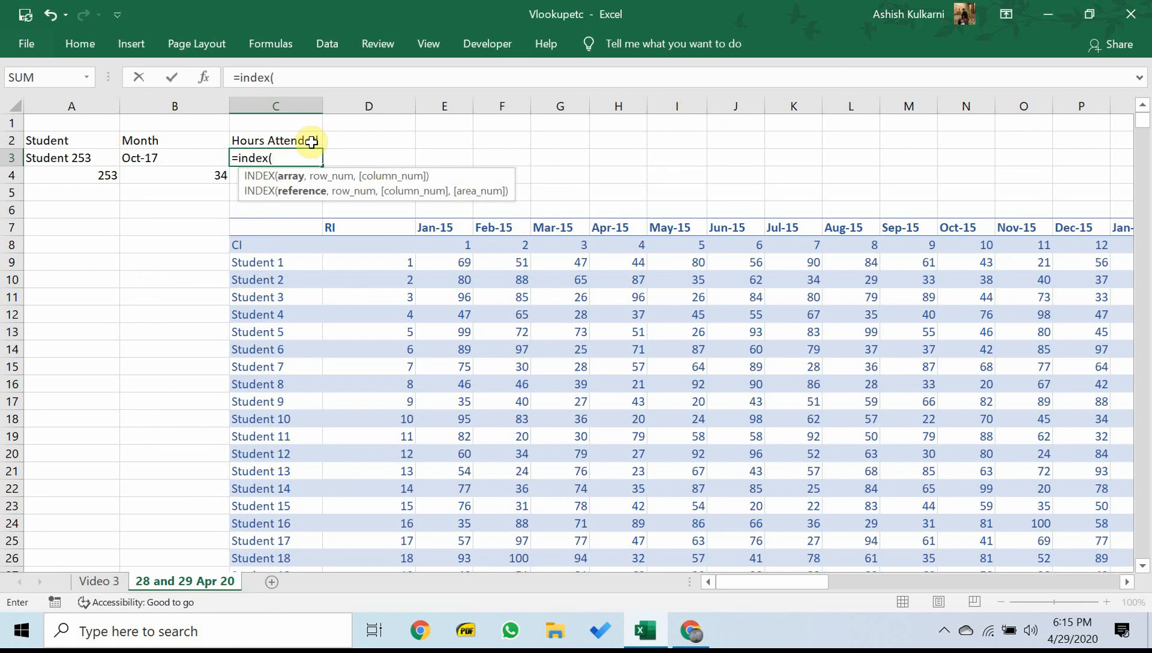
pyautogui.press('Escape')
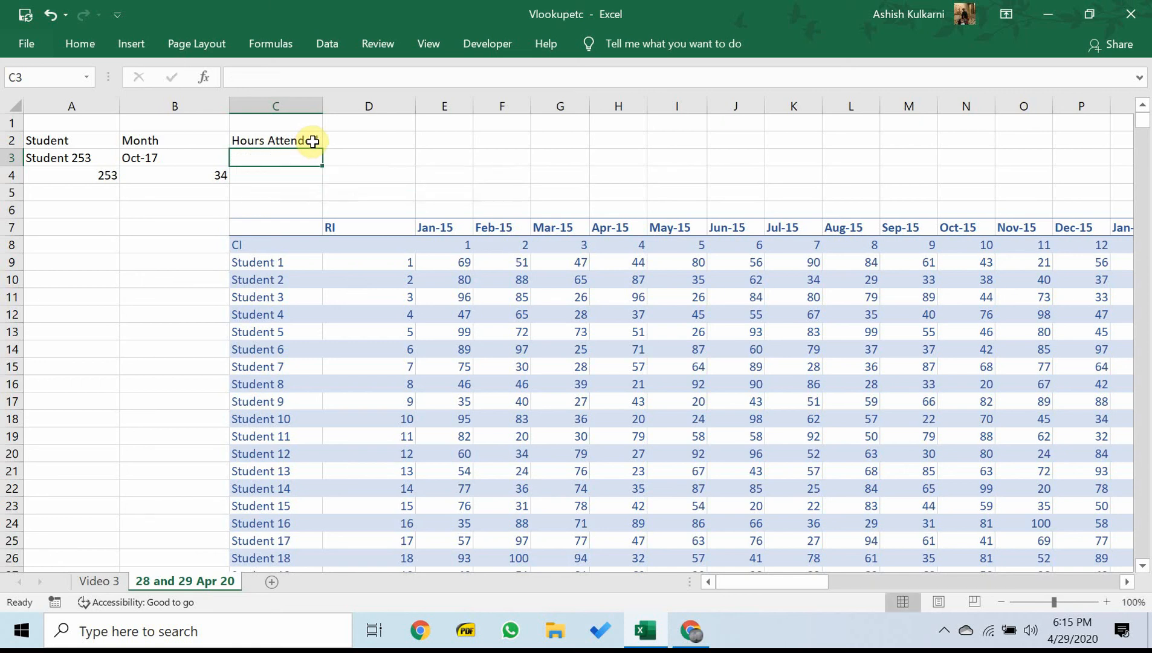
# - Review the workbook's defined names to find the one for the attended hours
pyautogui.click(289, 43)
pyautogui.click(503, 96)
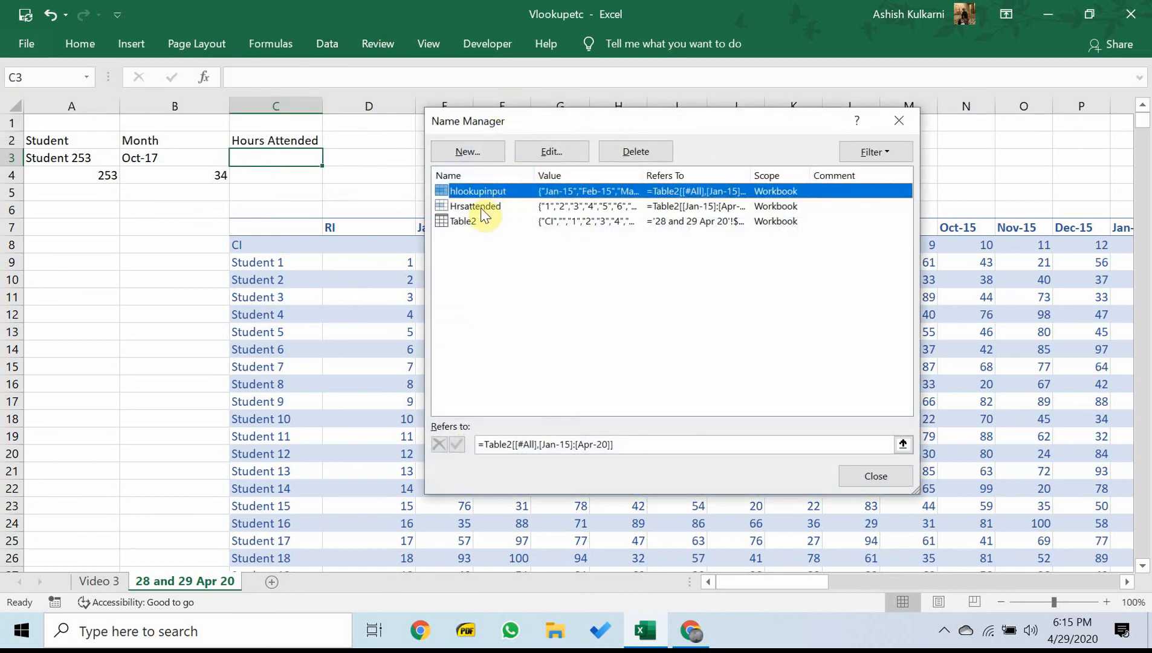
pyautogui.click(874, 475)
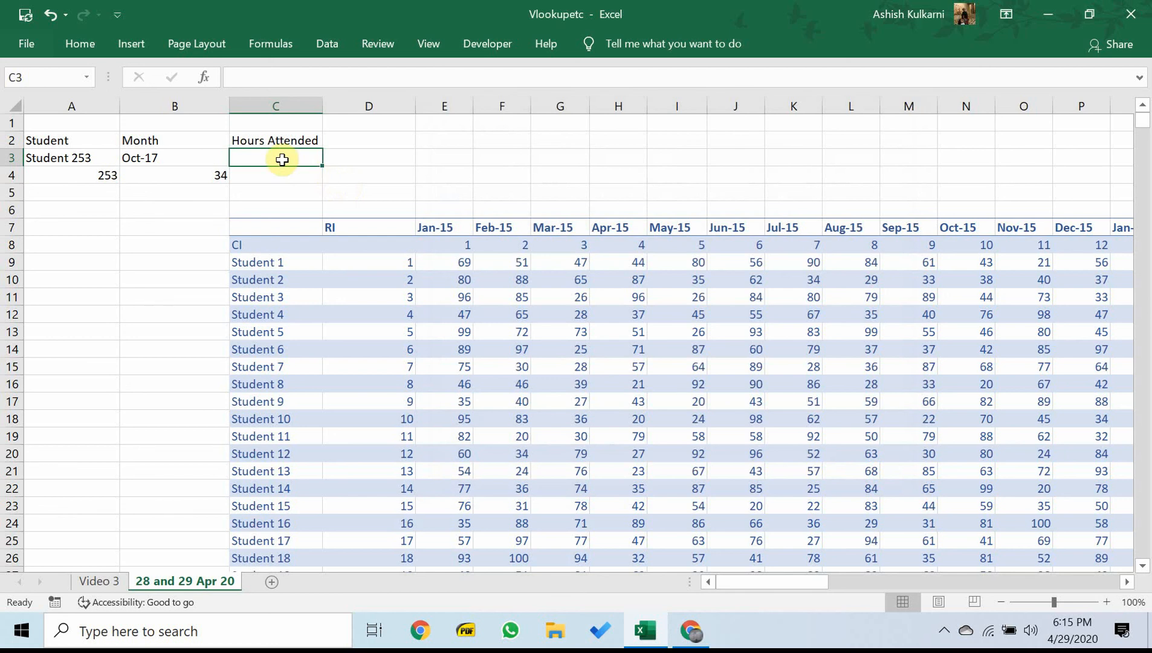
pyautogui.write('=index')
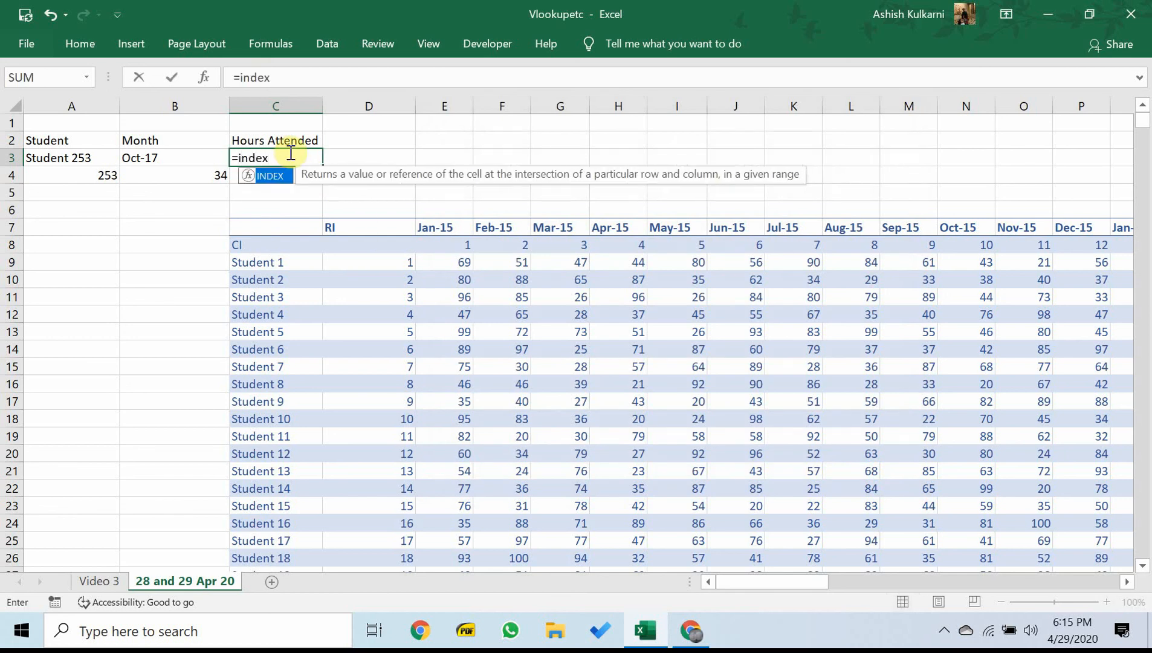
pyautogui.write('(hr')
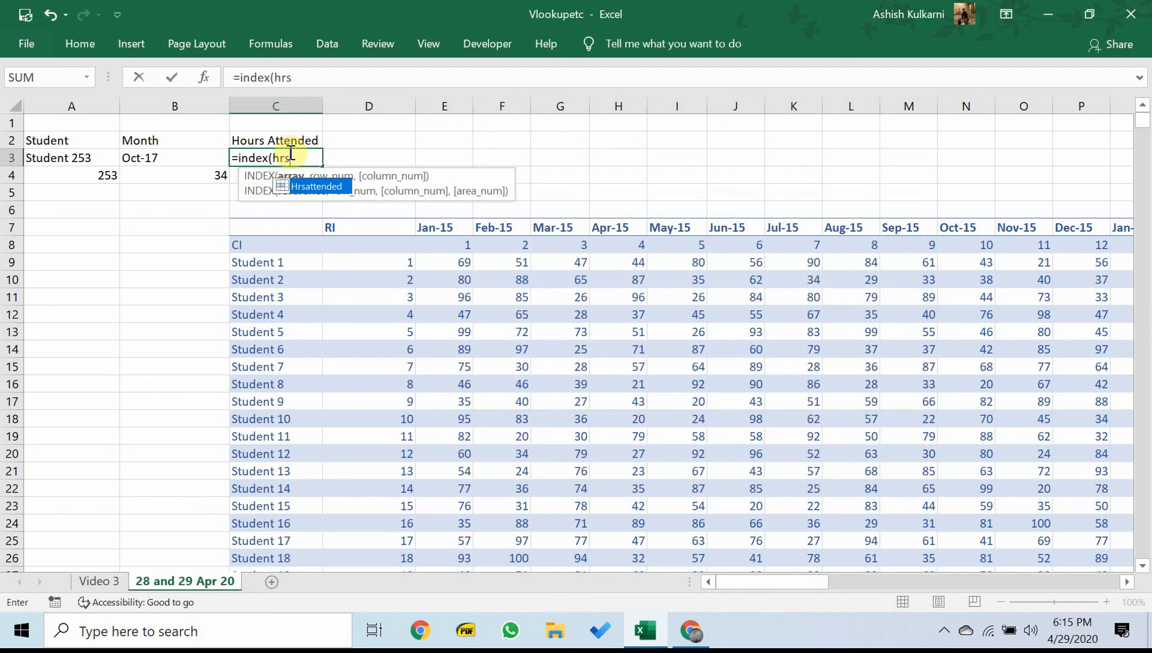
pyautogui.write('s')
pyautogui.doubleClick(314, 182)
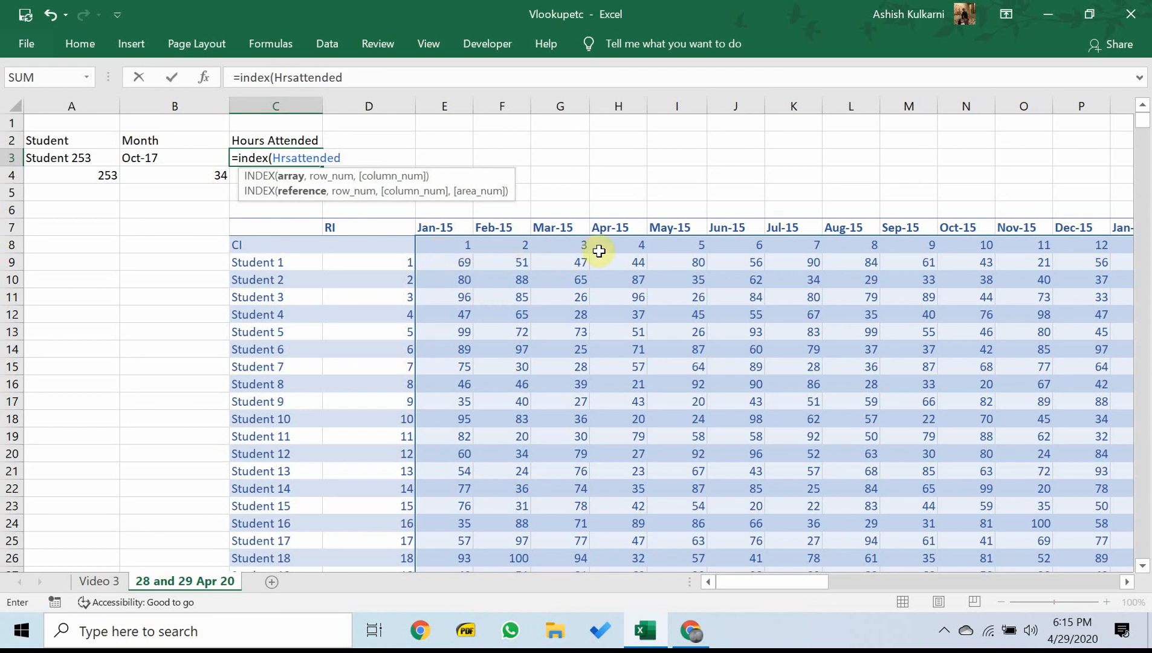
pyautogui.press('Escape')
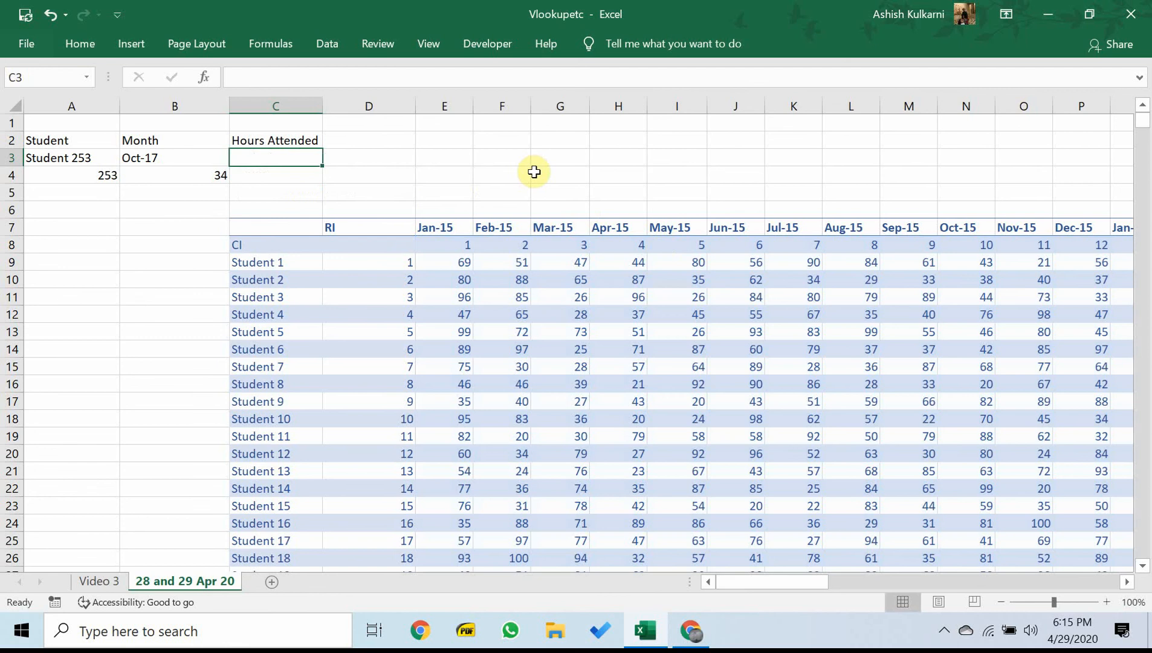
# - Redefine the Hrsattended name without the CI index row, so it refers to ='28 and 29 Apr 20'!$E$9:$BP$1008
pyautogui.click(277, 43)
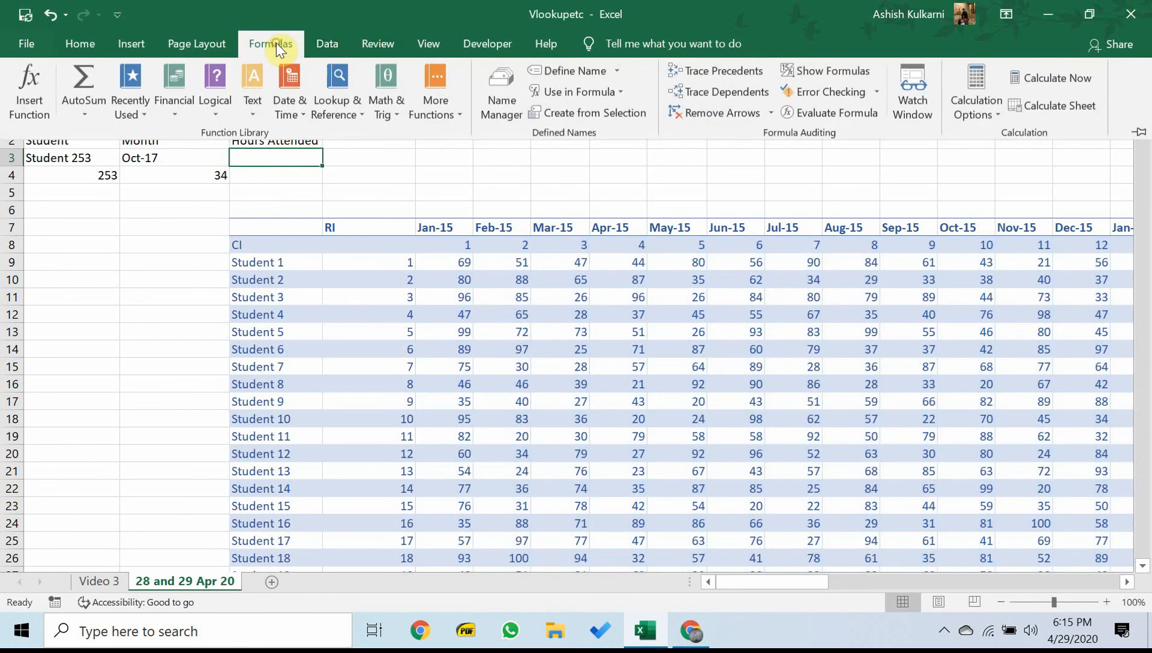
pyautogui.click(508, 106)
pyautogui.click(483, 206)
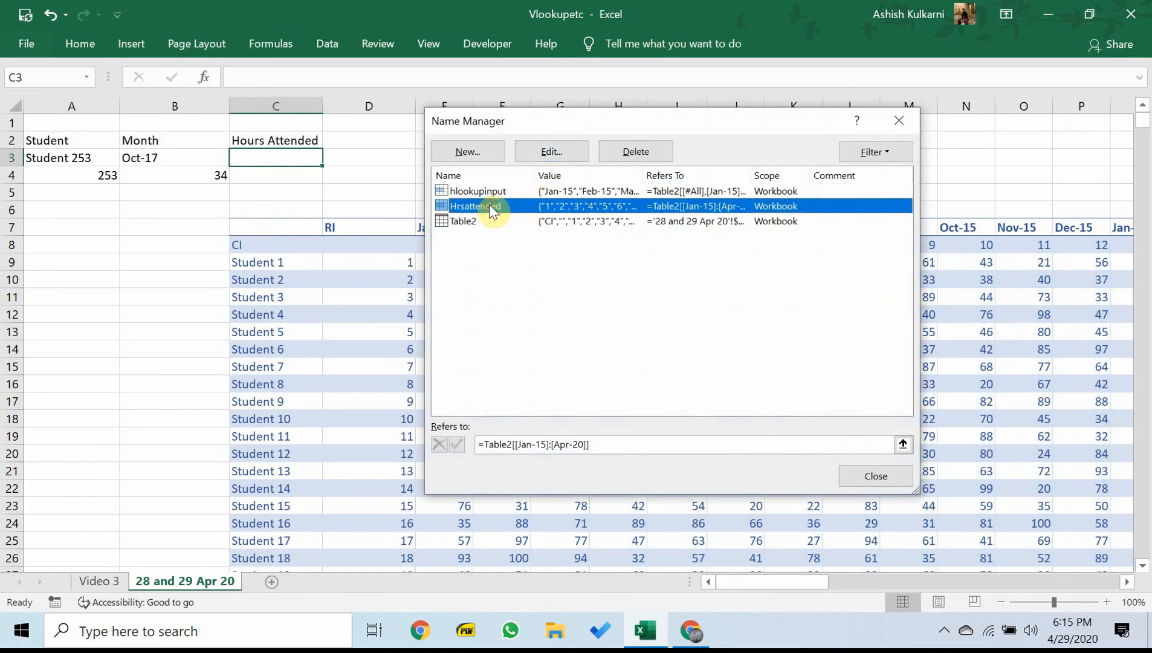
pyautogui.click(549, 152)
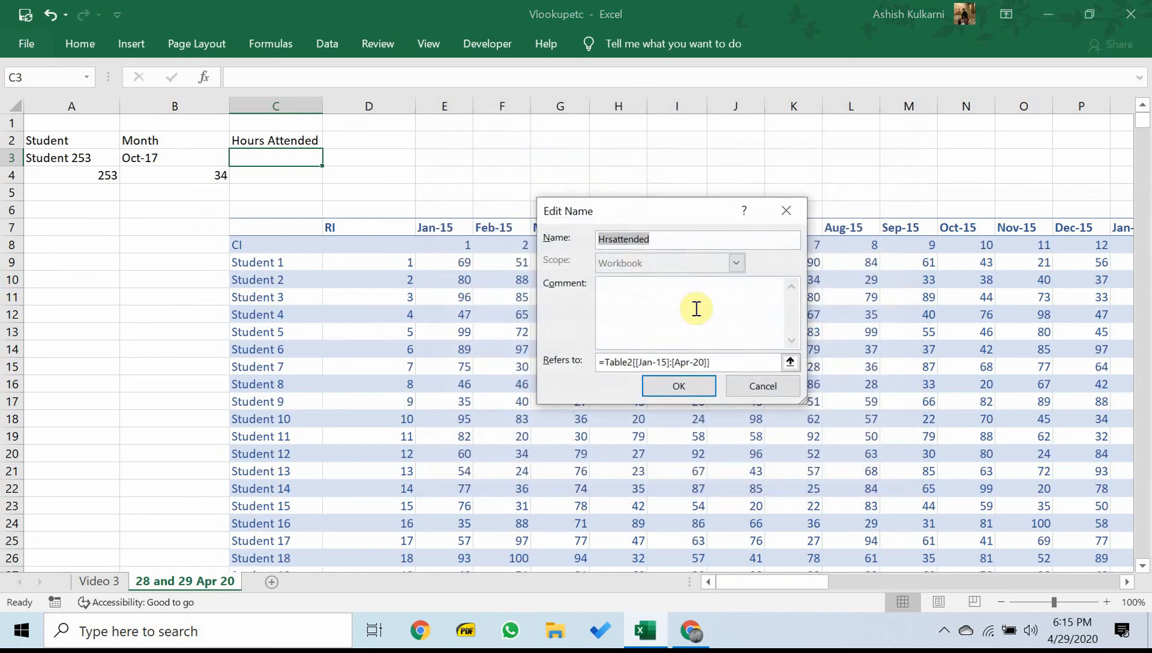
pyautogui.click(790, 361)
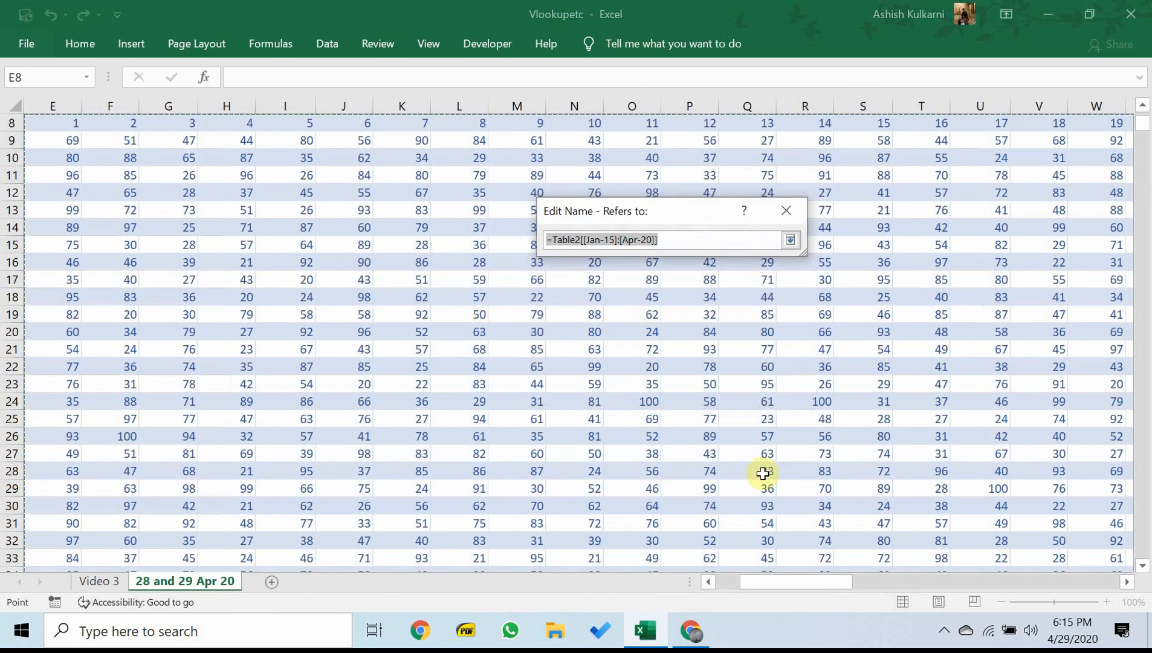
pyautogui.moveTo(798, 582); pyautogui.dragTo(700, 588)
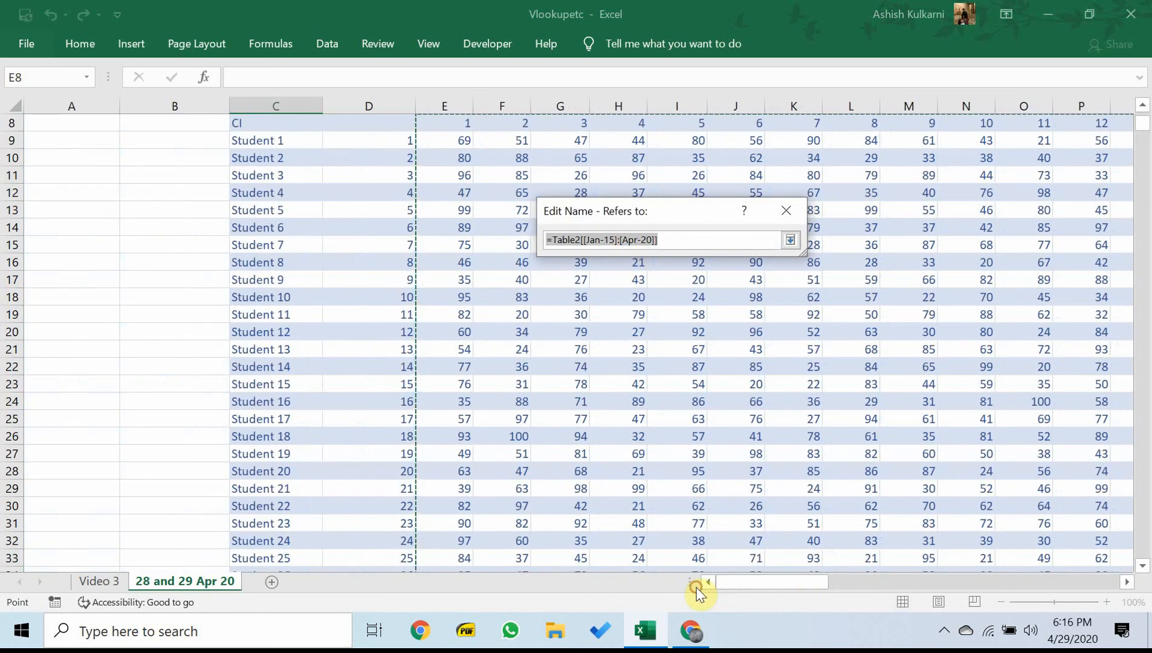
pyautogui.scroll(3, 668, 425)
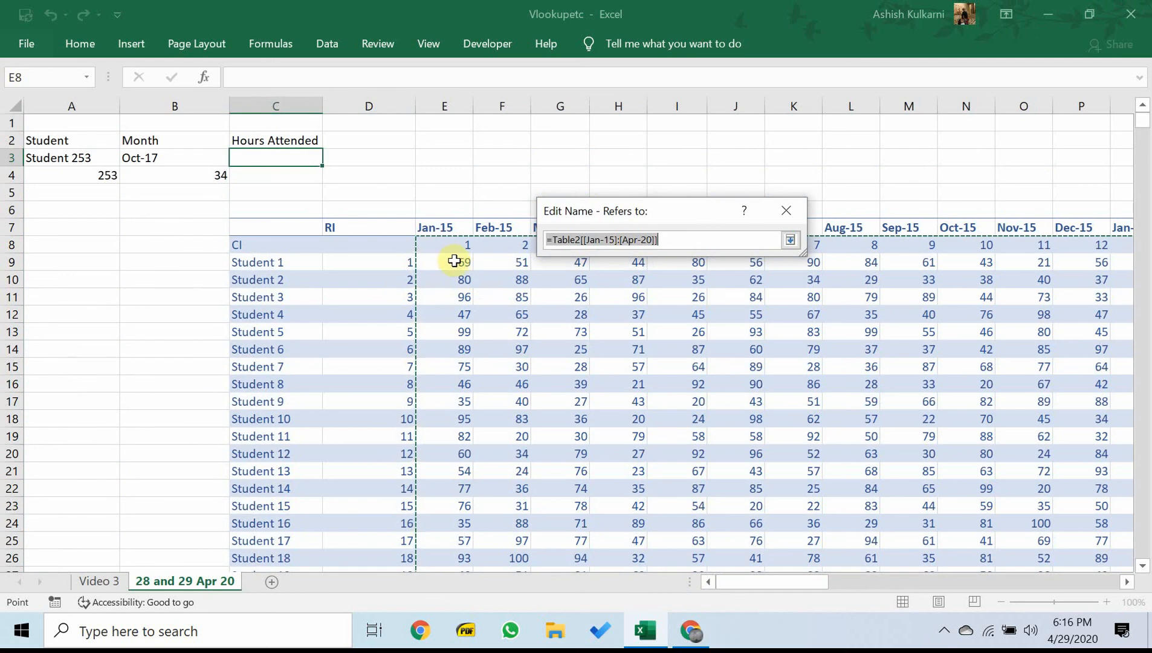
pyautogui.moveTo(455, 260); pyautogui.dragTo(1039, 442)
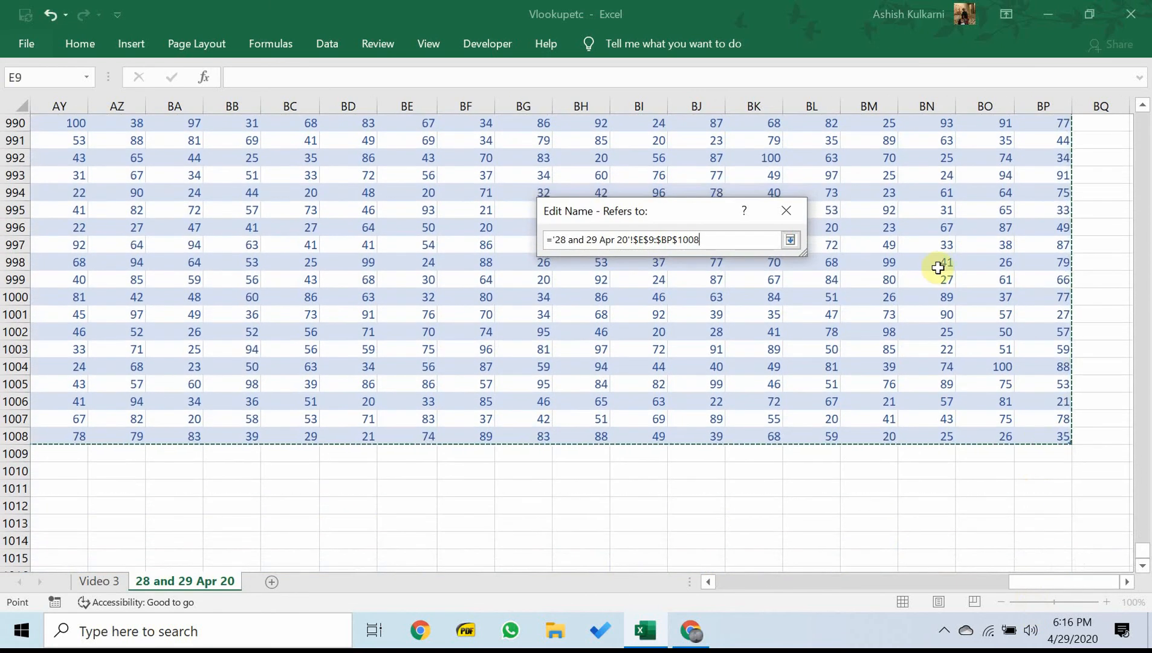
pyautogui.click(790, 241)
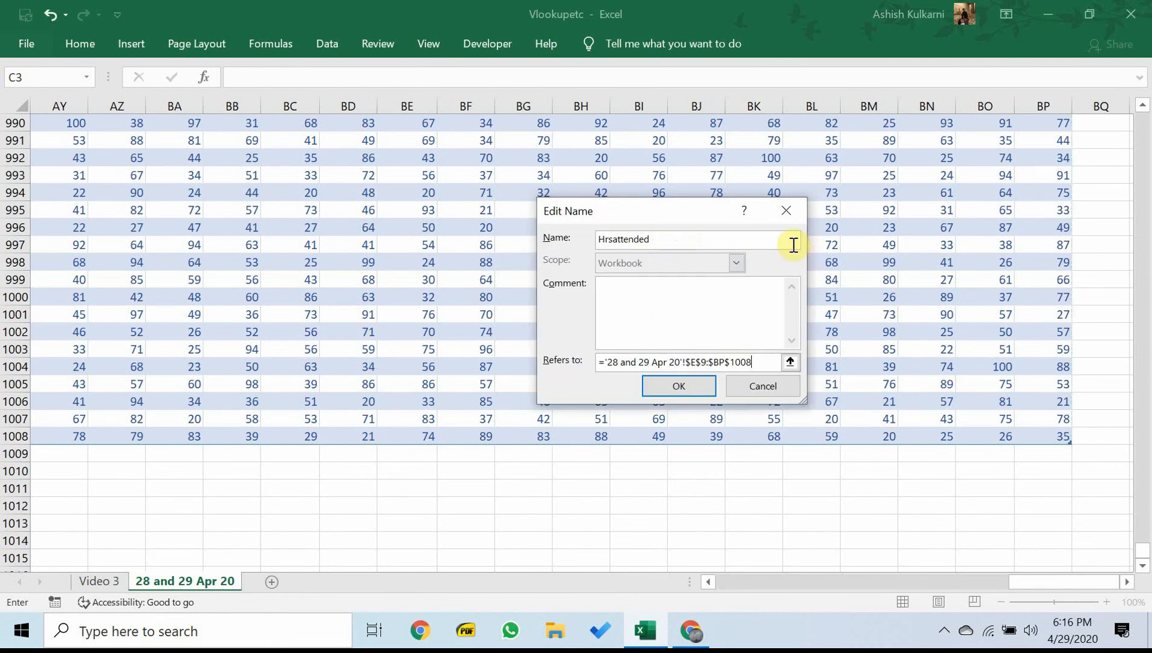
pyautogui.click(697, 386)
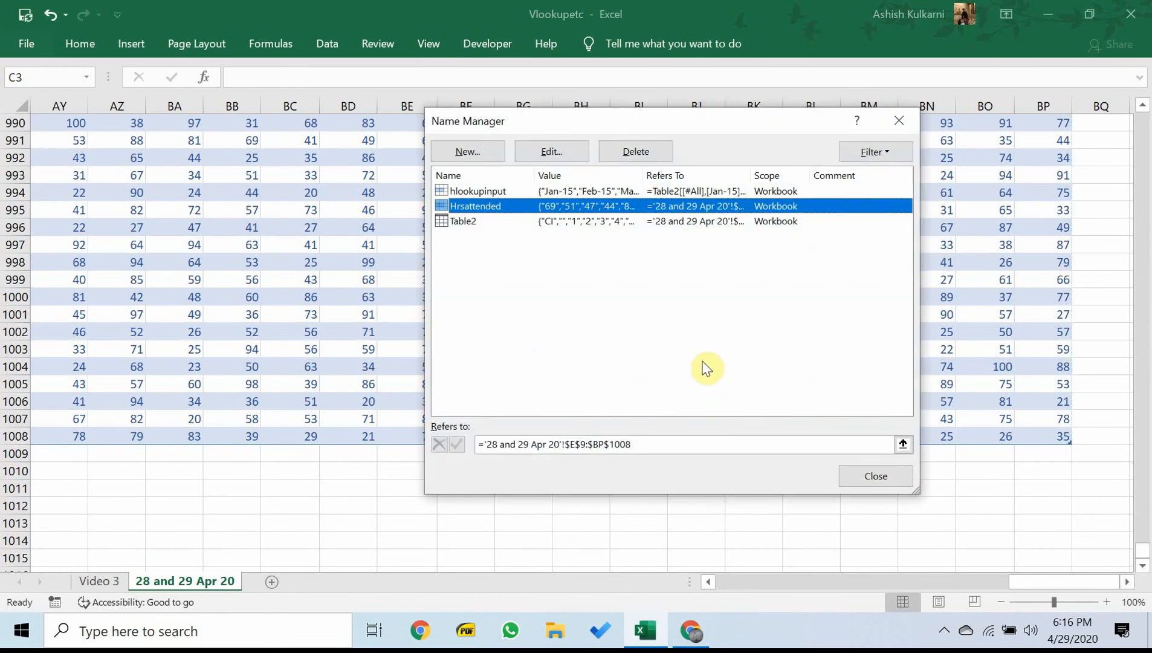
pyautogui.click(875, 476)
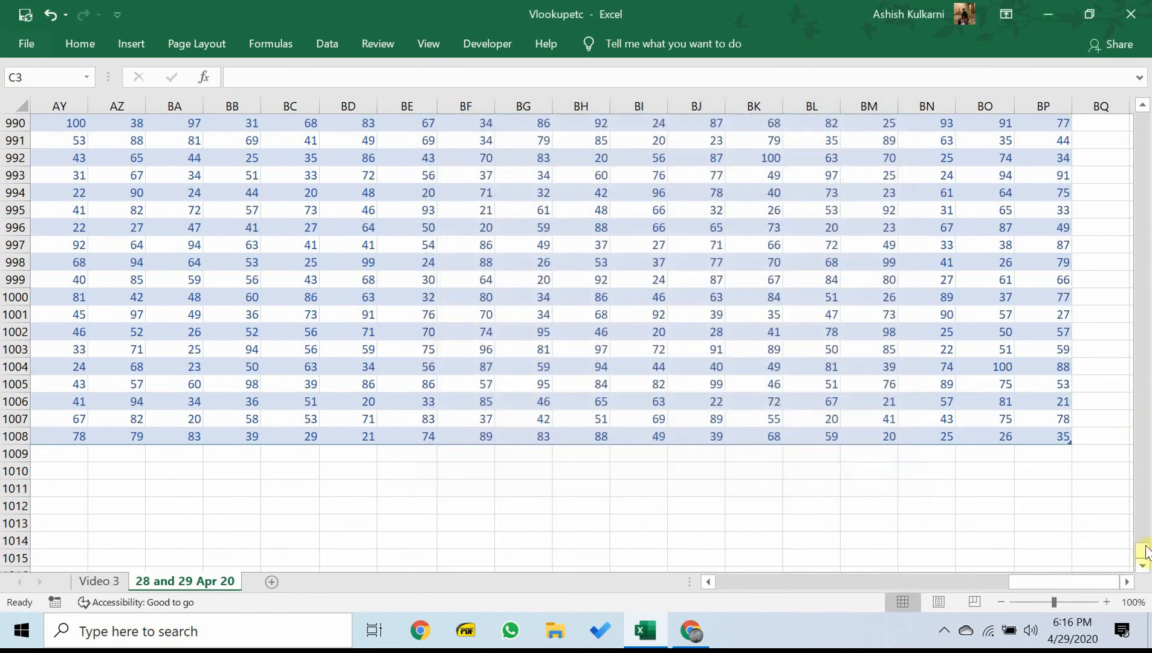
# - Enter =INDEX(Hrsattended,A4,B4) in C3 under Hours Attended, using A4 as row number and B4 as column number
pyautogui.moveTo(1149, 556); pyautogui.dragTo(1136, 112)
pyautogui.moveTo(924, 242); pyautogui.dragTo(822, 243)
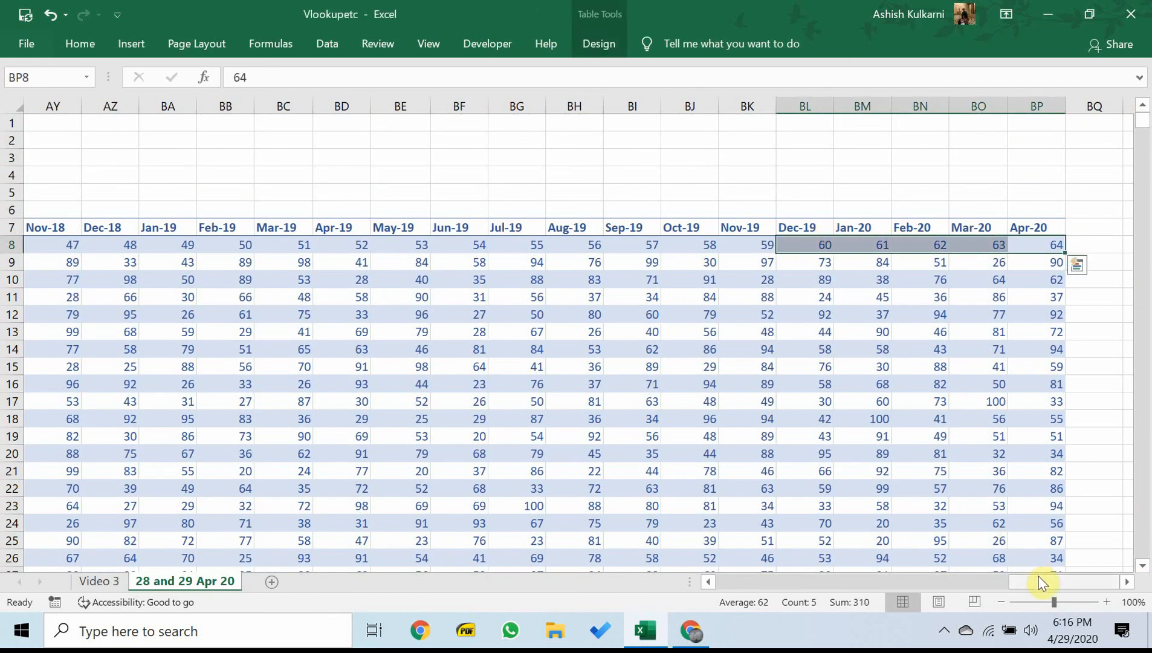
pyautogui.moveTo(1042, 581); pyautogui.dragTo(714, 574)
pyautogui.click(264, 162)
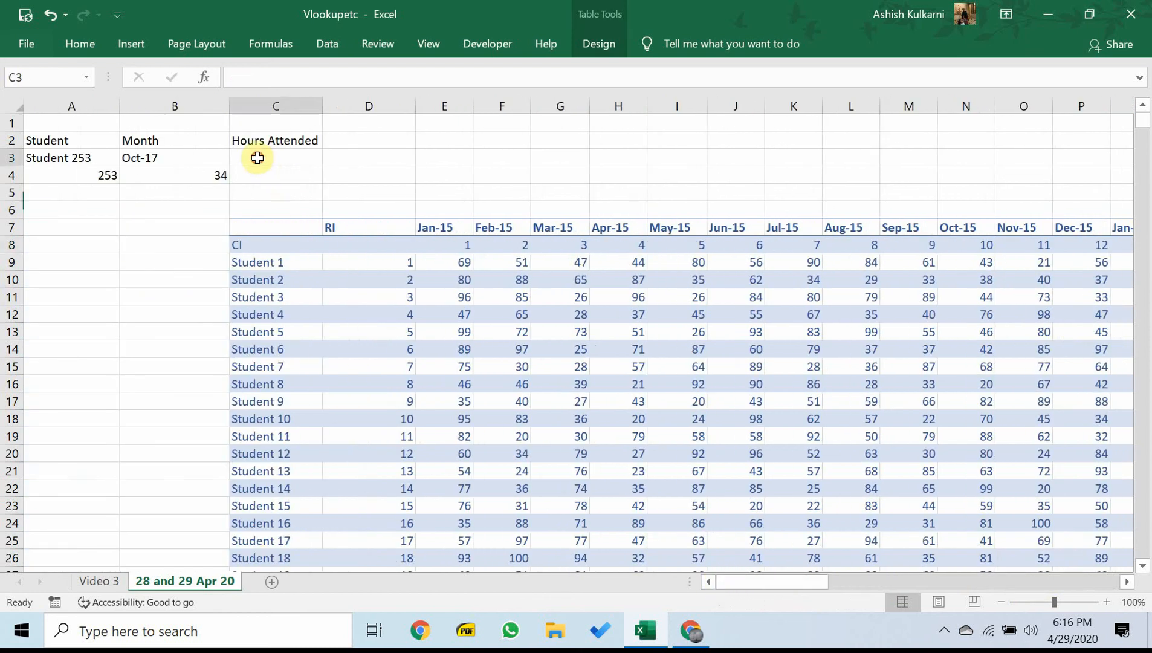
pyautogui.write('=inde')
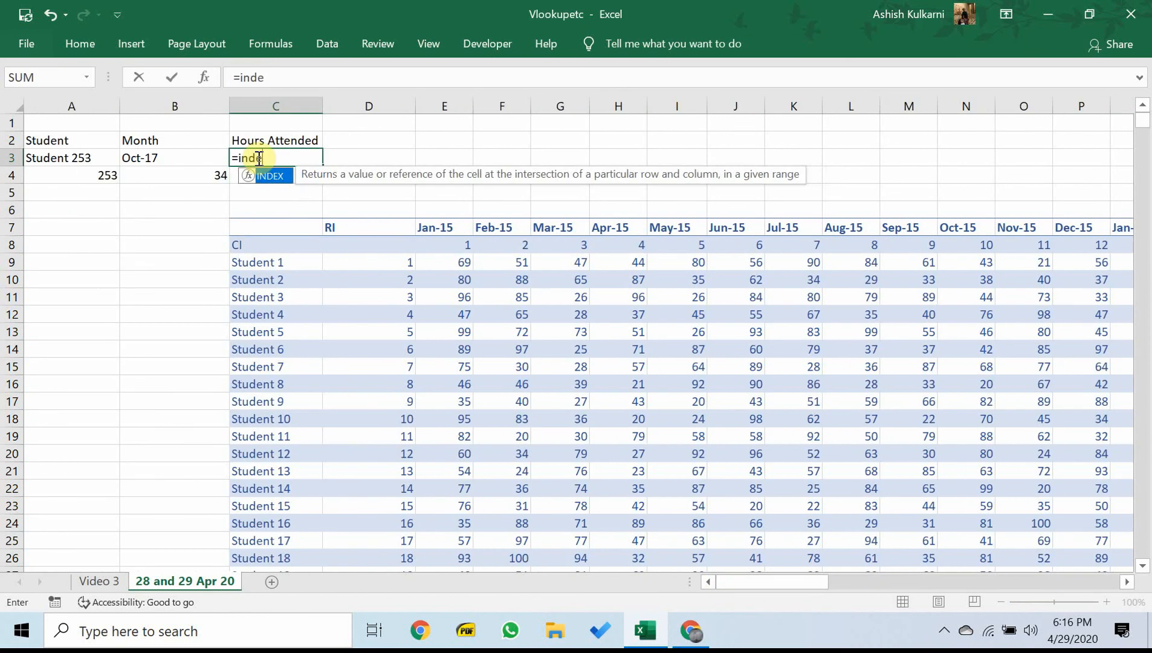
pyautogui.write('x(hrs')
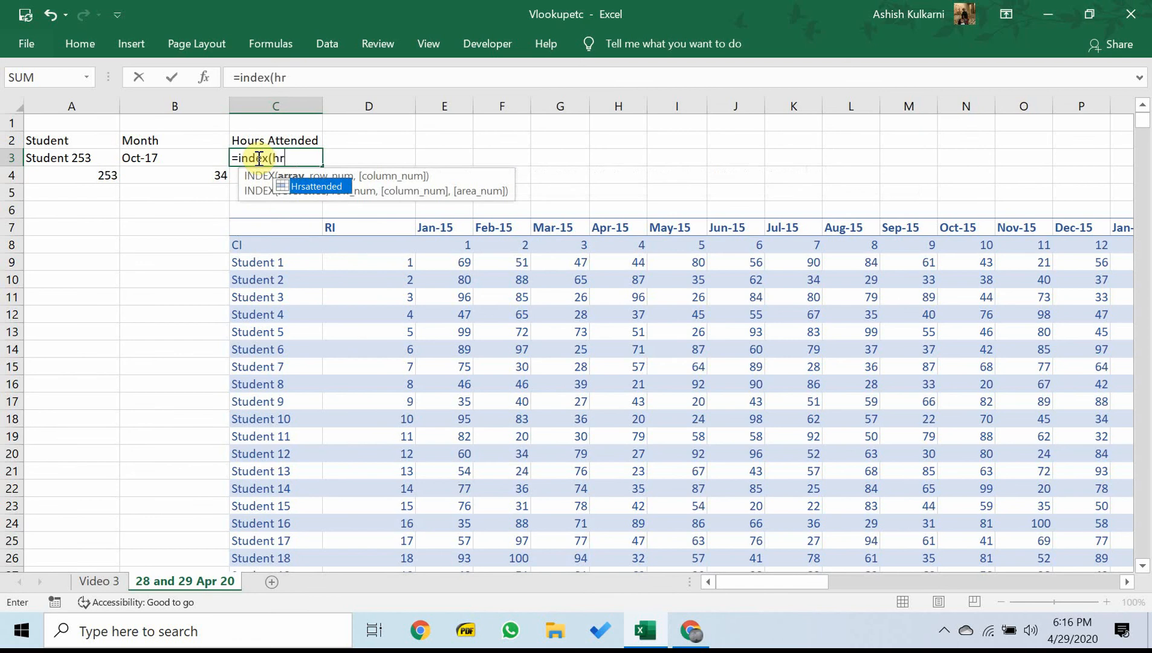
pyautogui.doubleClick(311, 184)
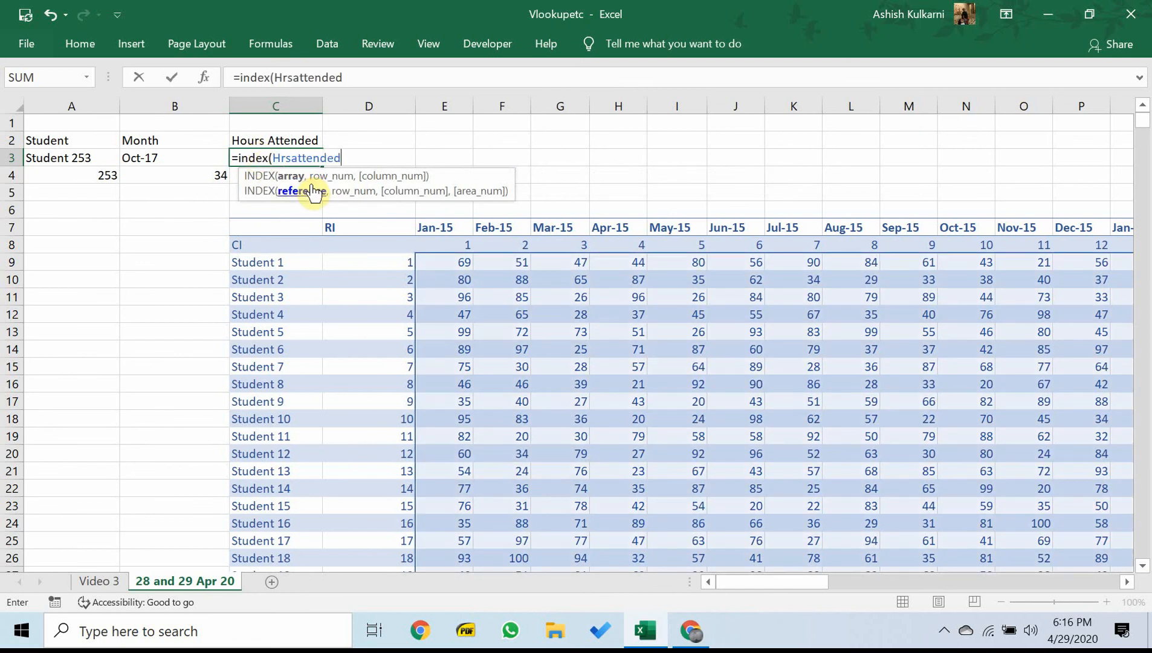
pyautogui.write(',')
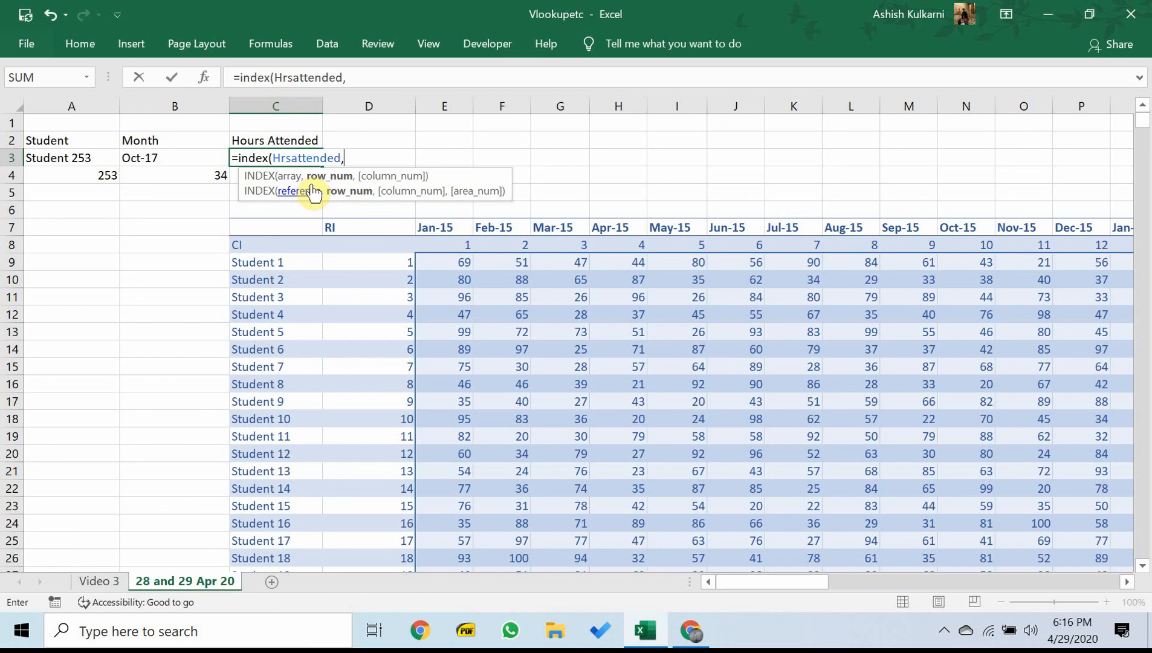
pyautogui.click(88, 173)
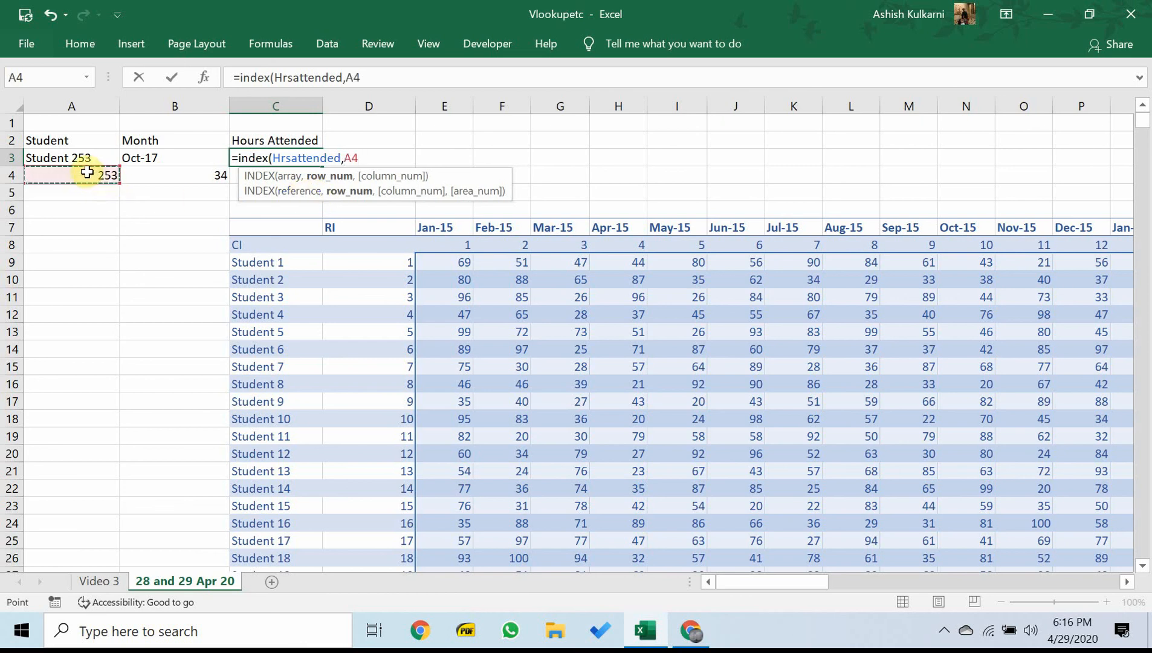
pyautogui.write(',')
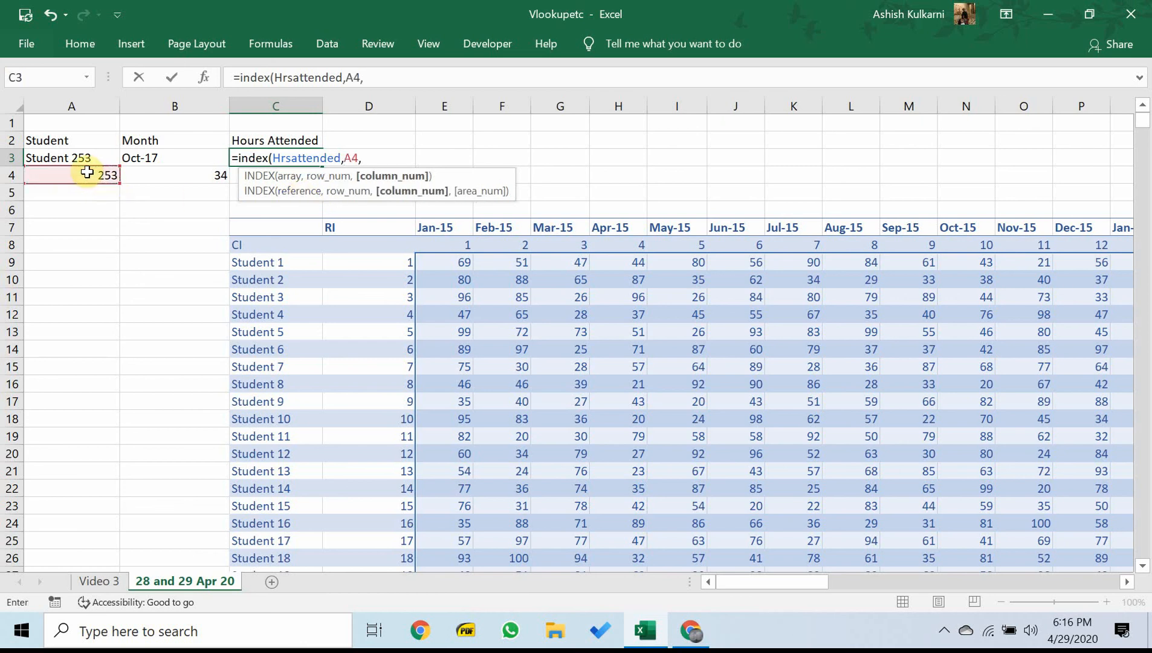
pyautogui.click(157, 173)
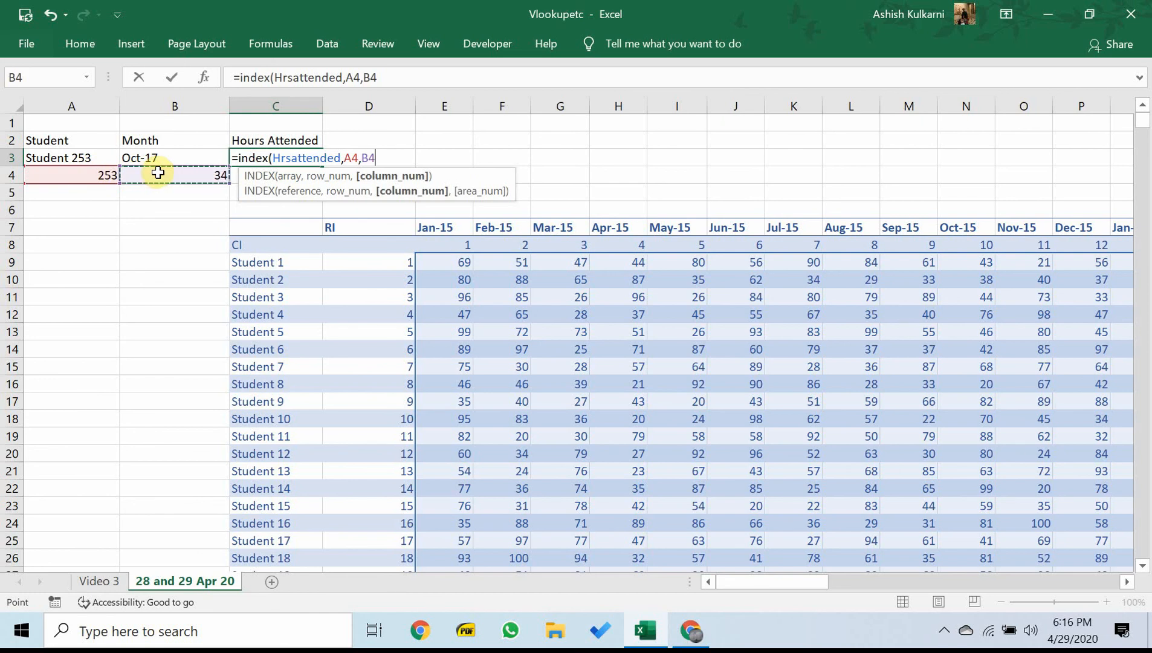
pyautogui.write(')')
pyautogui.press('Return')
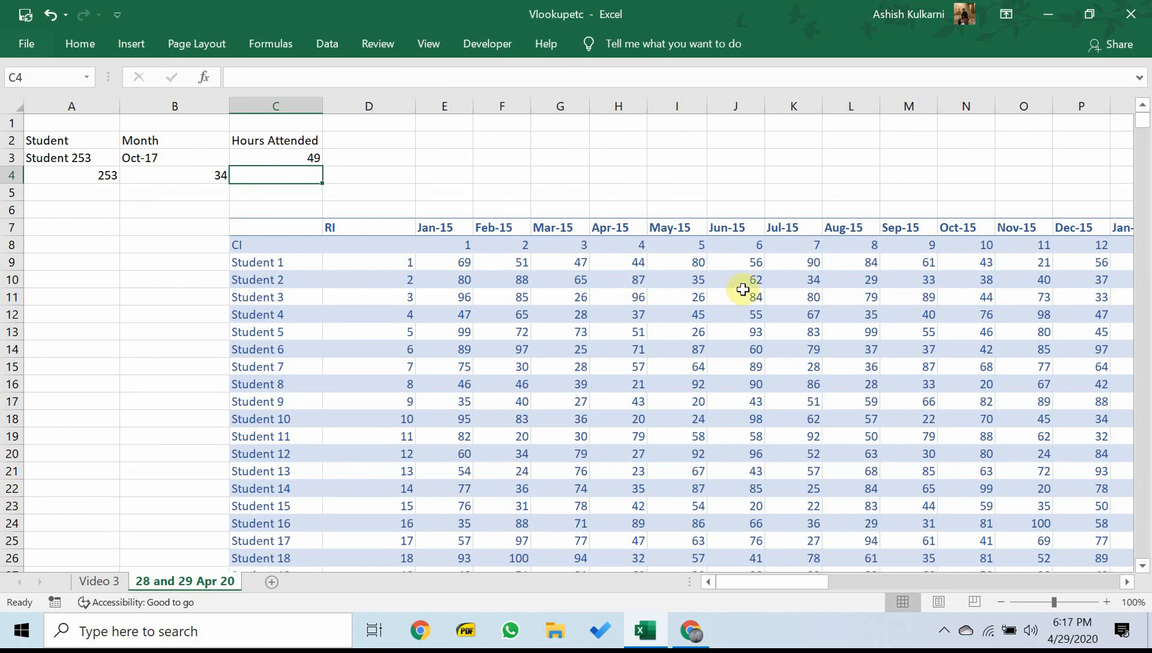
# - Choose Student 2 from the student validation list in A3
pyautogui.click(870, 282)
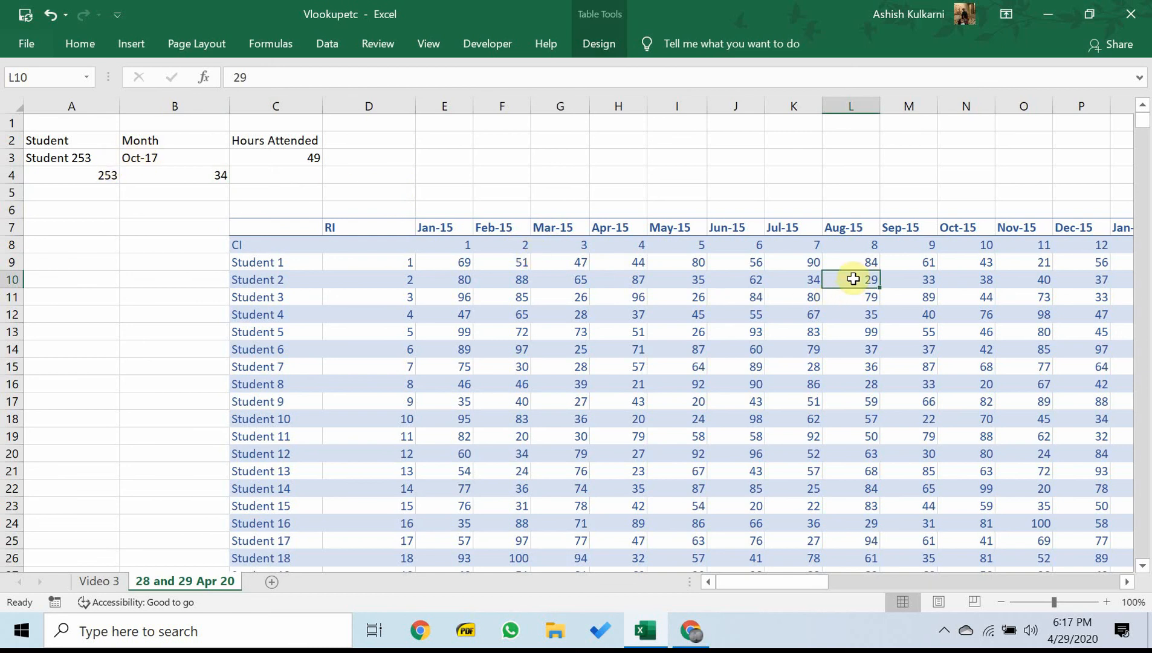
pyautogui.click(90, 159)
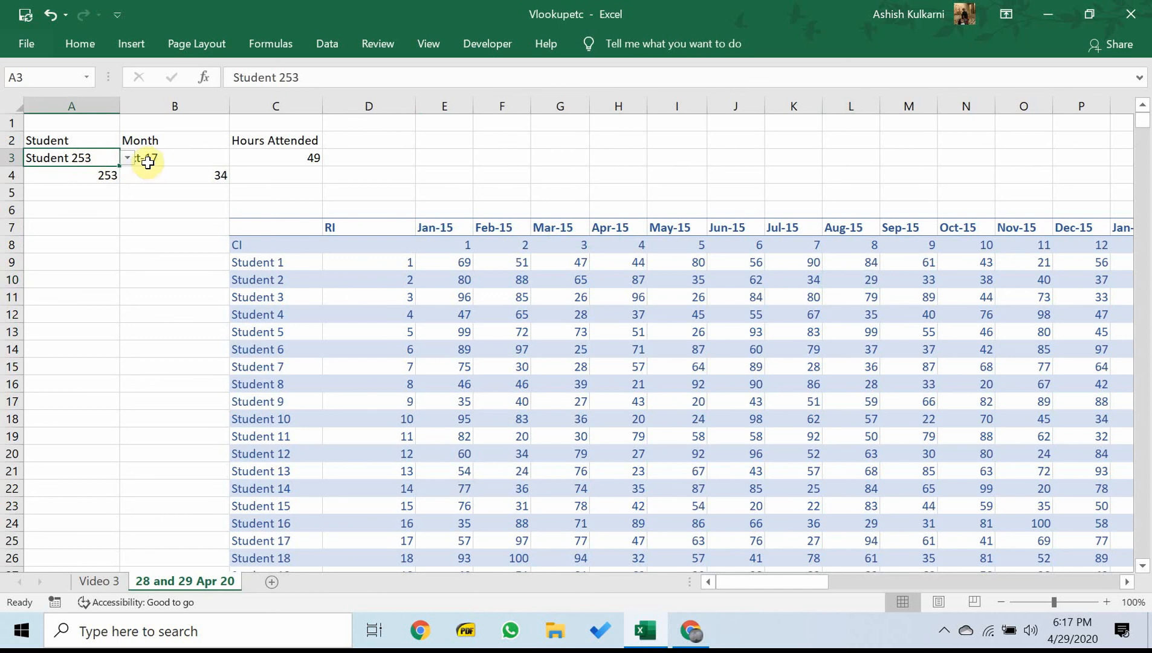
pyautogui.click(127, 158)
pyautogui.scroll(20, 125, 198)
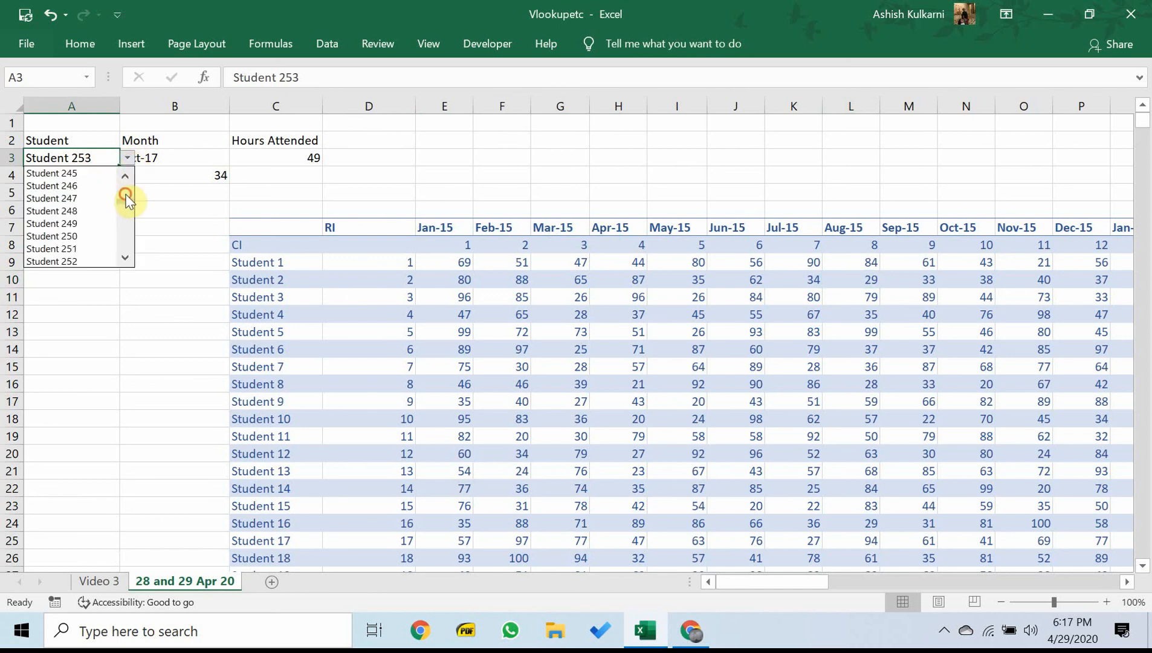
pyautogui.moveTo(128, 199); pyautogui.dragTo(123, 176)
pyautogui.click(51, 197)
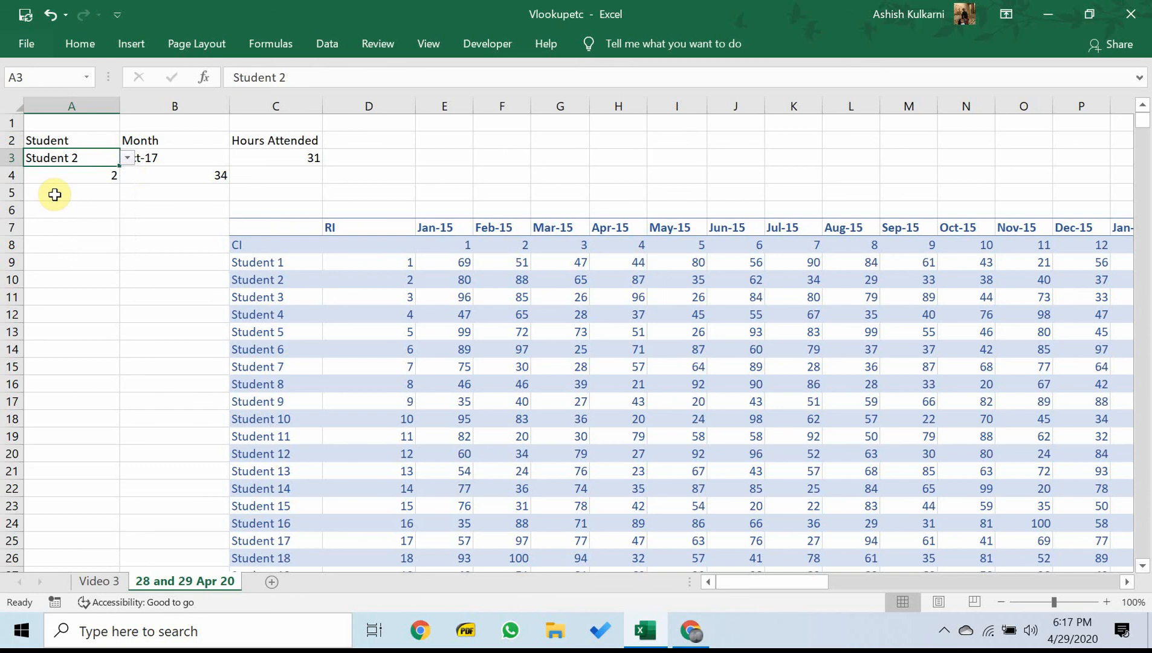
# - Choose Aug-15 from the month validation list in B3 and compare the C3 result with Student 2's Aug-15 entry in the table
pyautogui.click(170, 159)
pyautogui.click(236, 158)
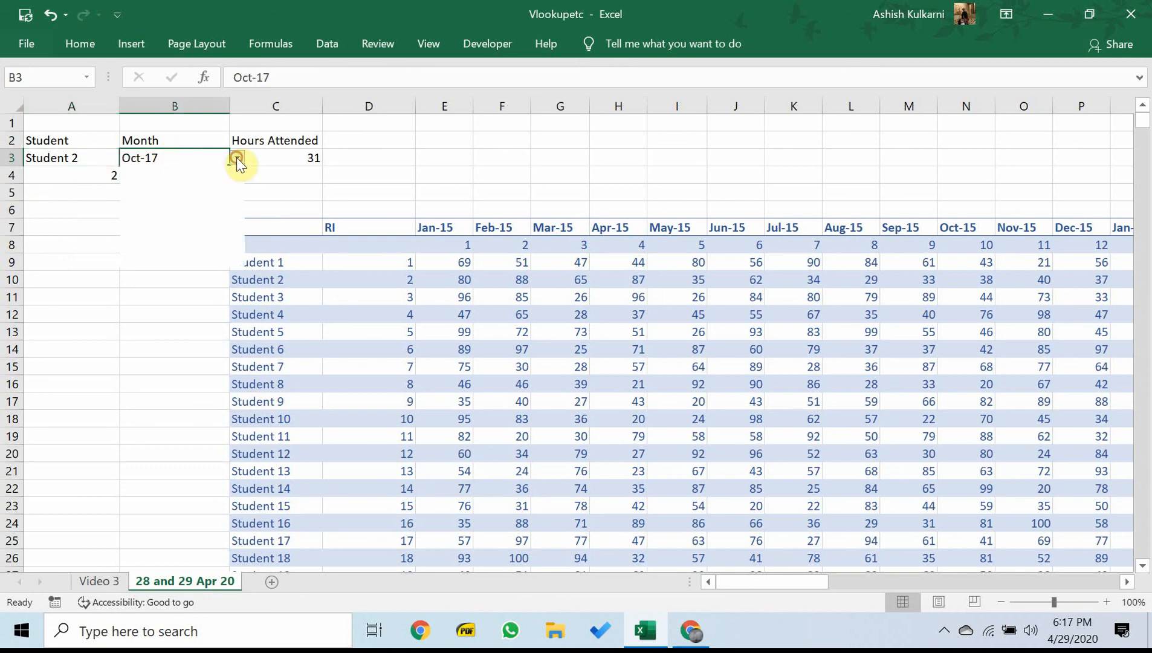
pyautogui.click(235, 196)
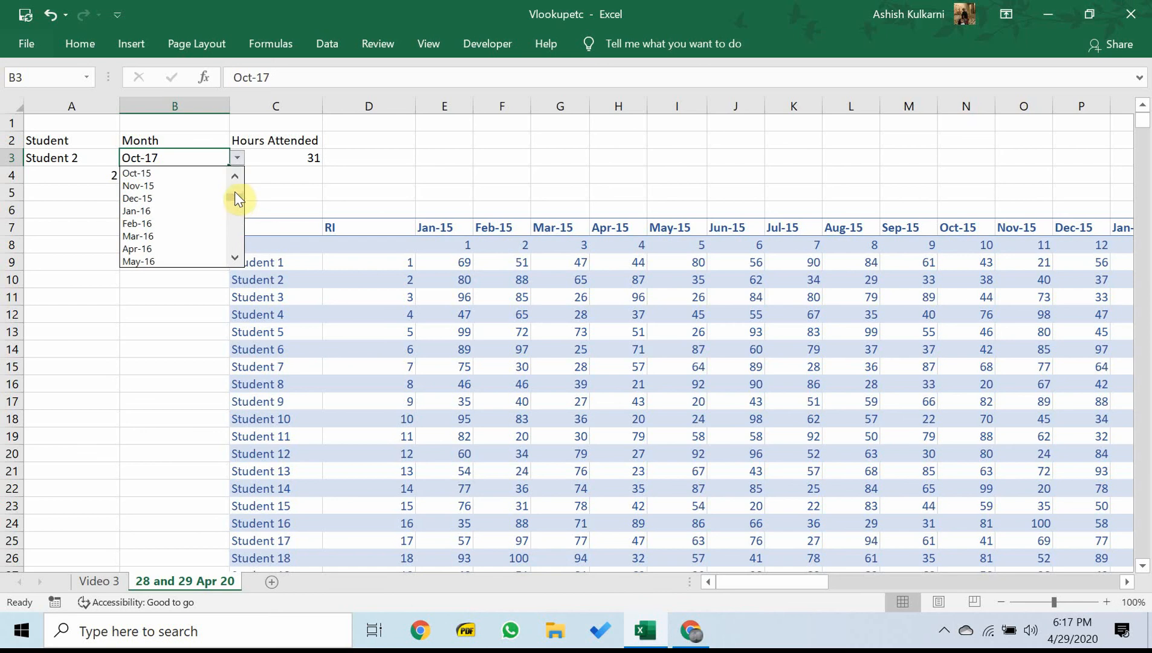
pyautogui.click(235, 191)
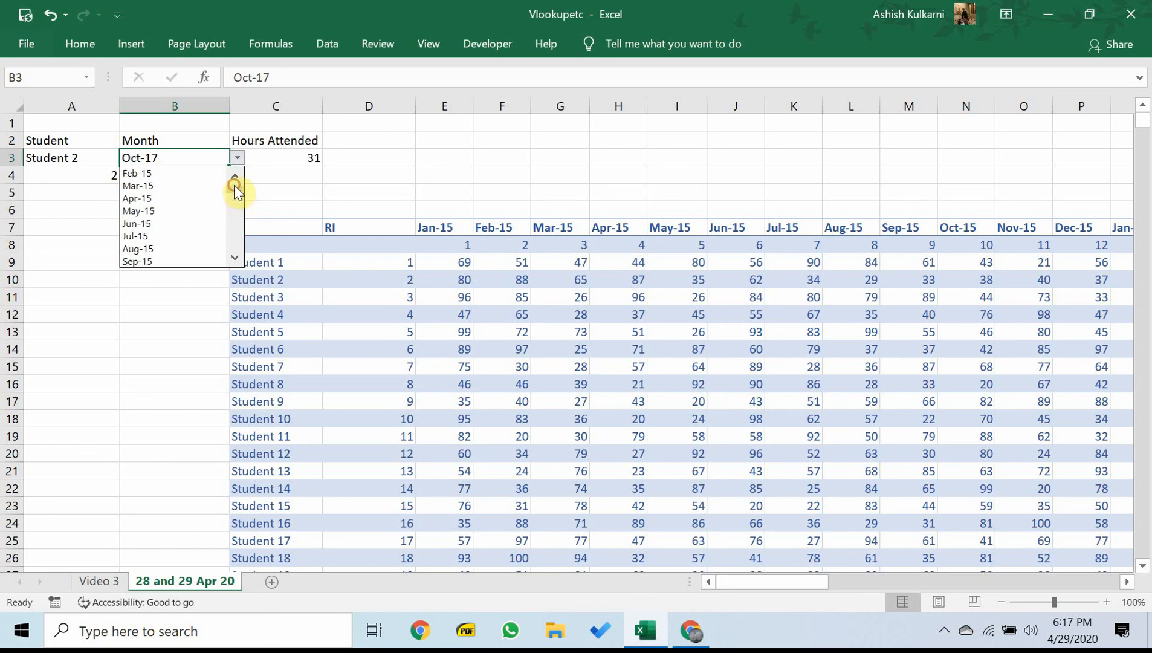
pyautogui.click(159, 248)
pyautogui.click(295, 162)
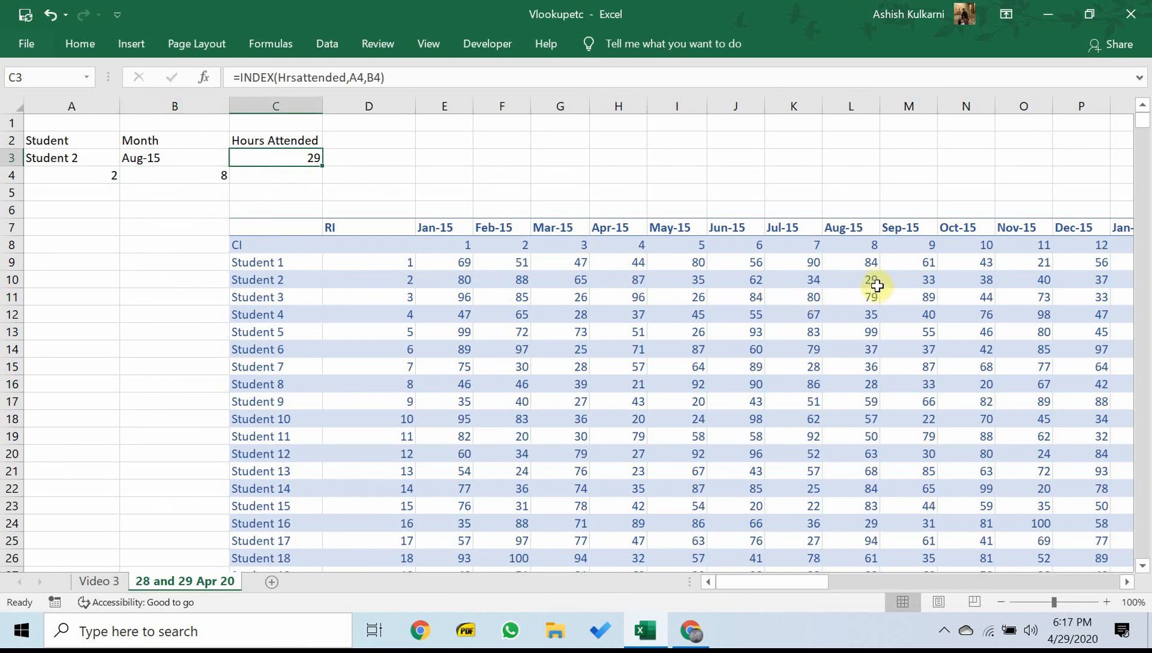
pyautogui.click(871, 281)
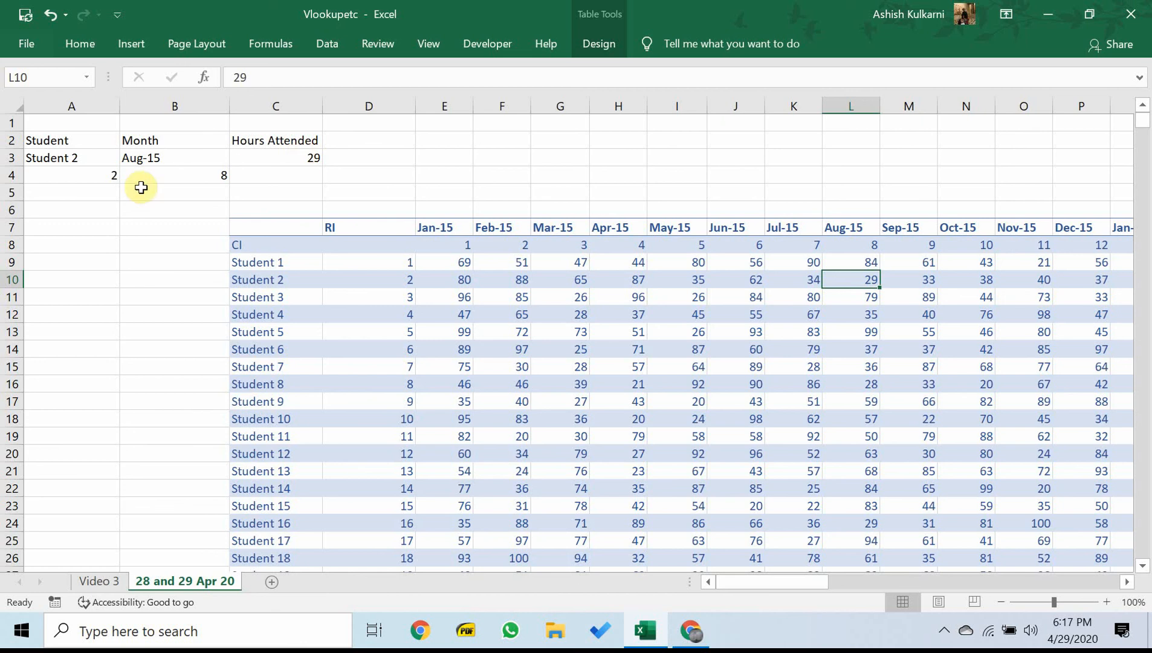
# - Review the row index formula in A4, the column index formula in B4 and the INDEX formula in C3
pyautogui.click(96, 176)
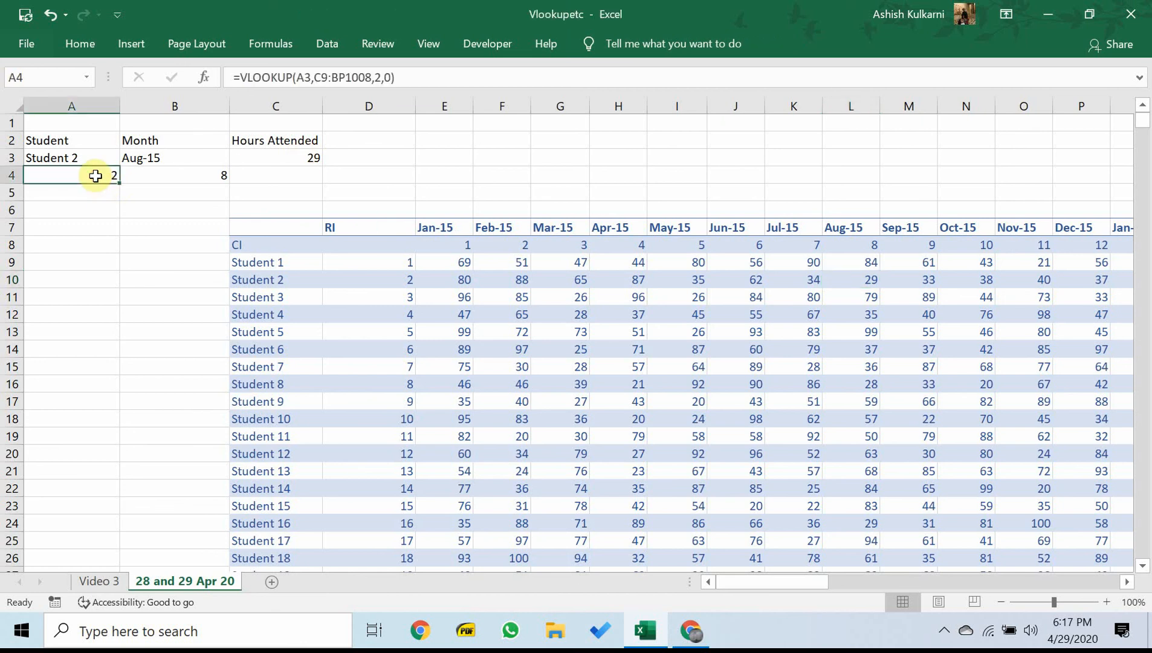
pyautogui.click(179, 173)
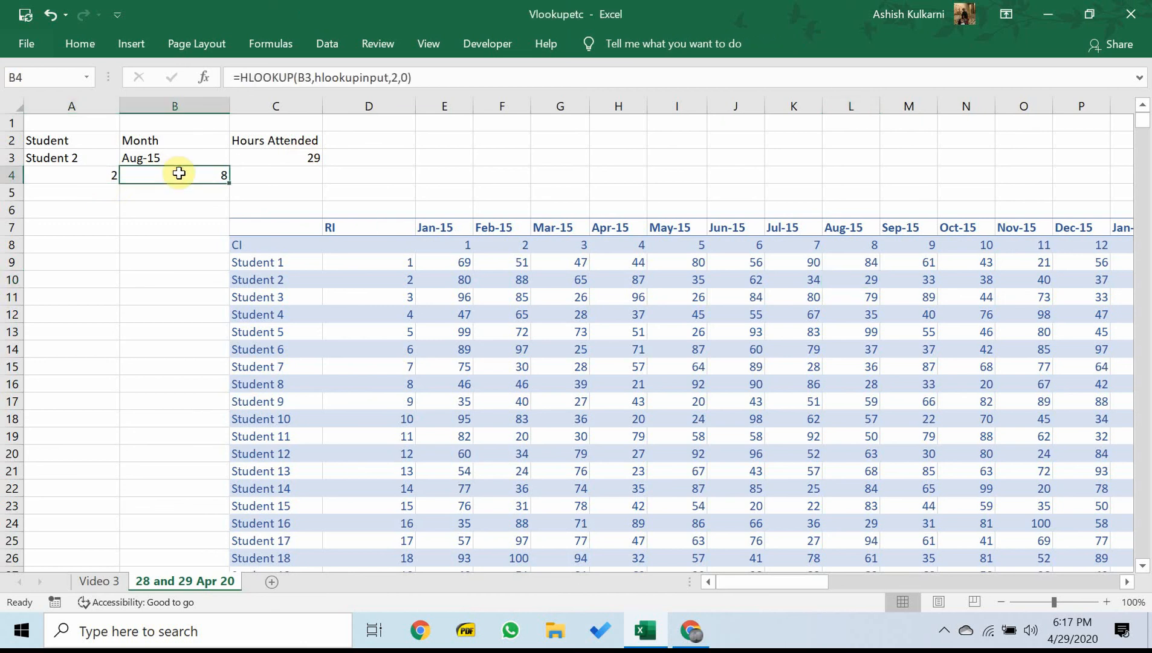
pyautogui.click(307, 159)
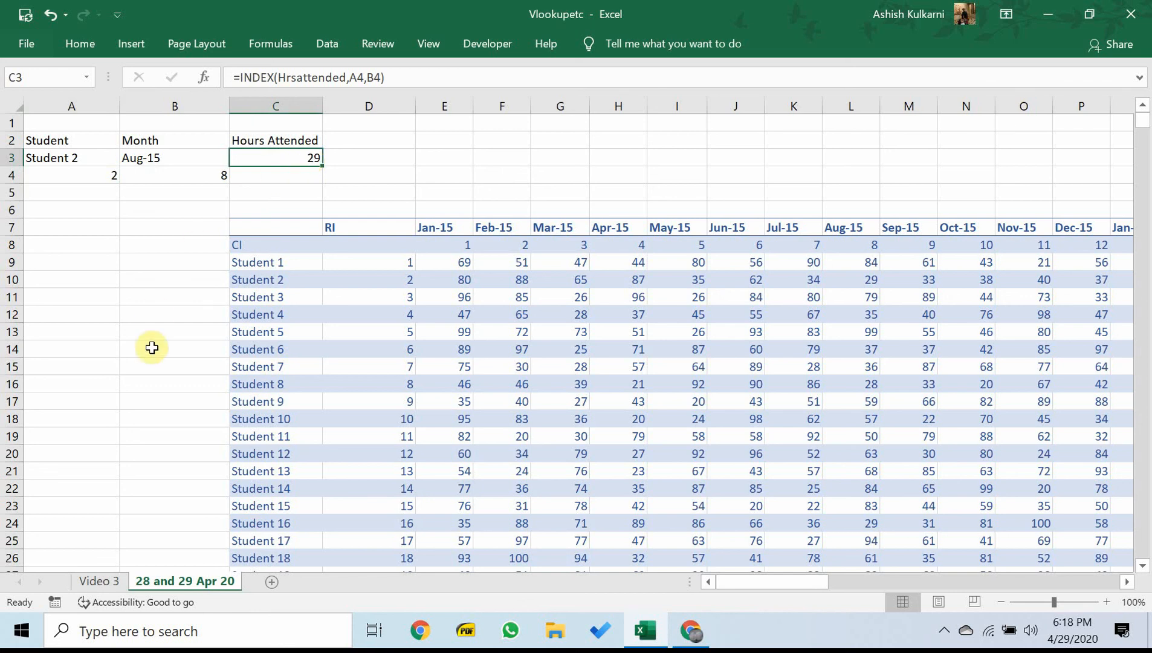
# - Make the Index topic in B14 of the Video 3 sheet bold and italic, and return to the 28 and 29 Apr 20 sheet
pyautogui.click(100, 581)
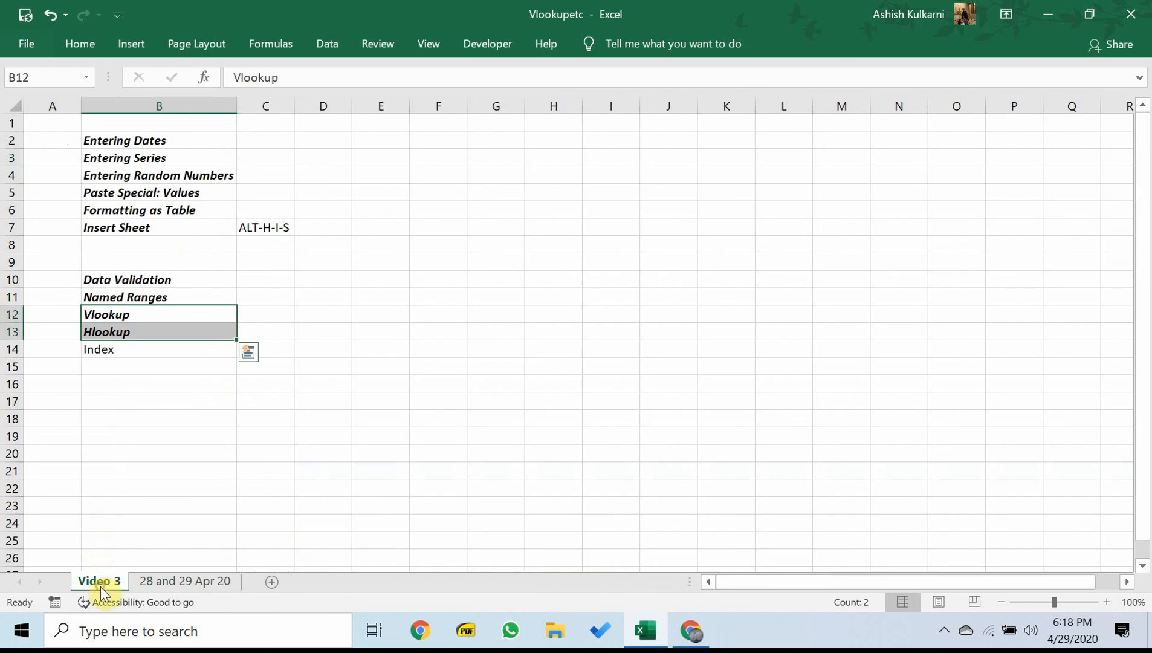
pyautogui.moveTo(120, 141); pyautogui.dragTo(127, 227)
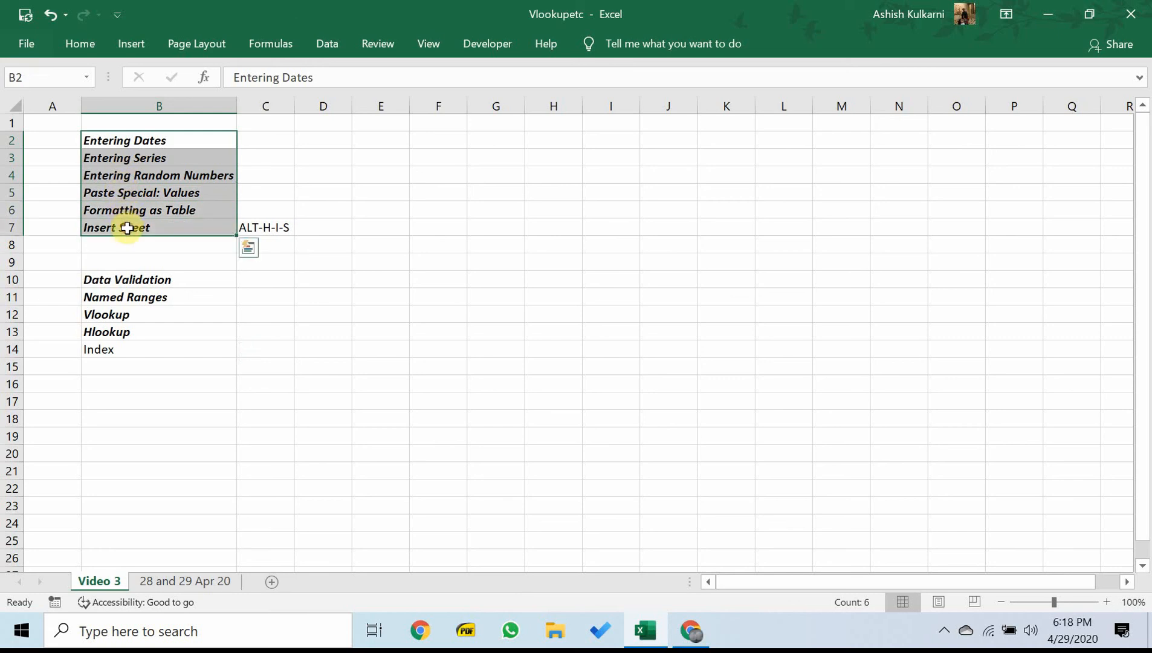
pyautogui.click(103, 282)
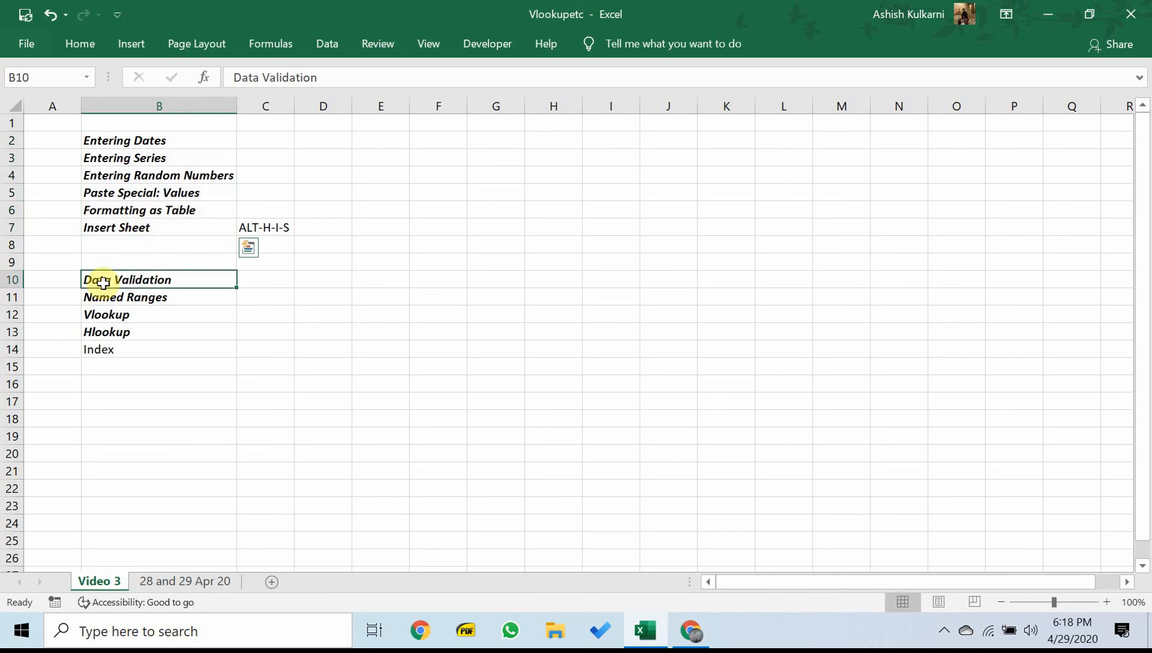
pyautogui.moveTo(103, 283); pyautogui.dragTo(97, 332)
pyautogui.click(99, 351)
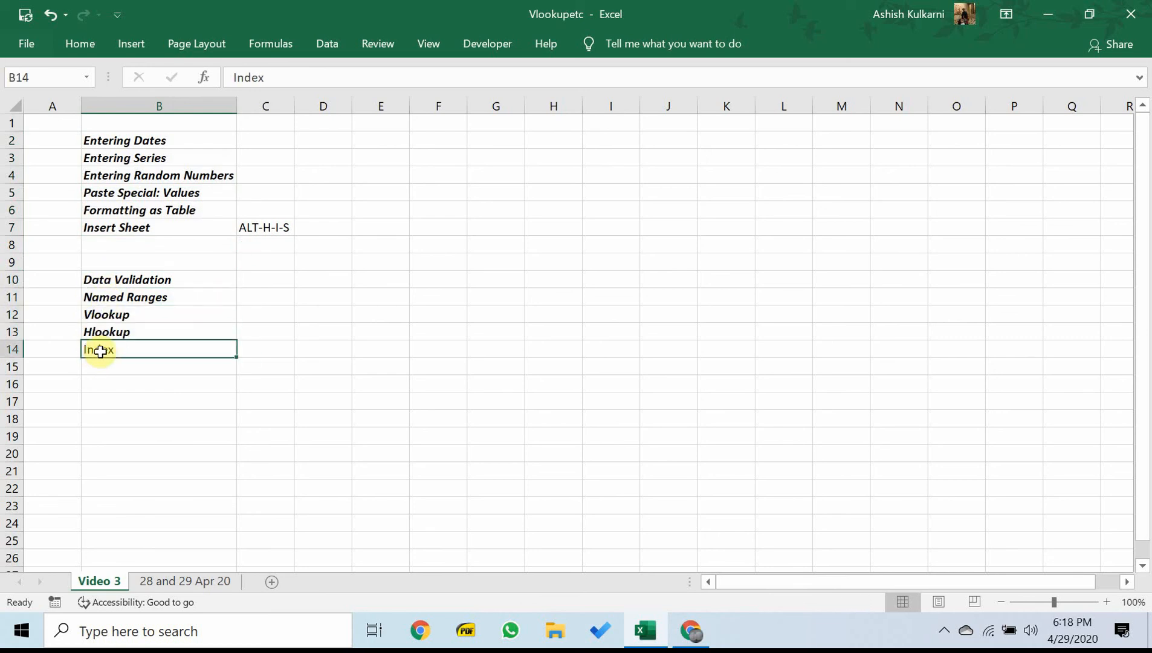
pyautogui.hotkey('ctrl', 'b')
pyautogui.hotkey('ctrl', 'i')
pyautogui.press('Down')
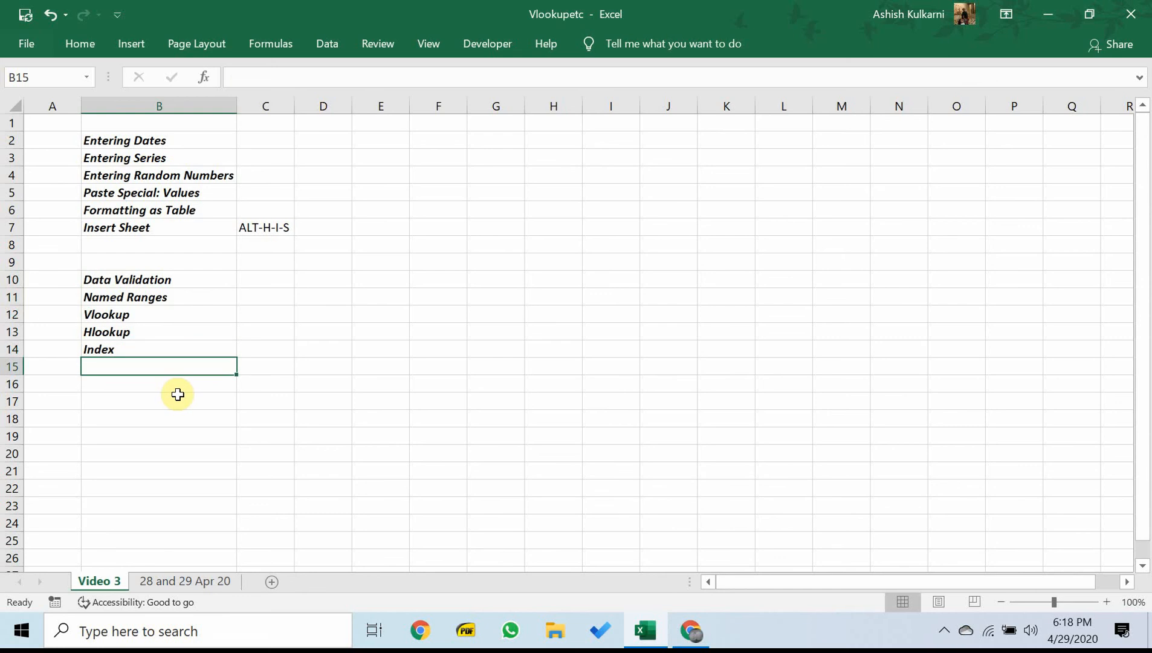
pyautogui.click(184, 582)
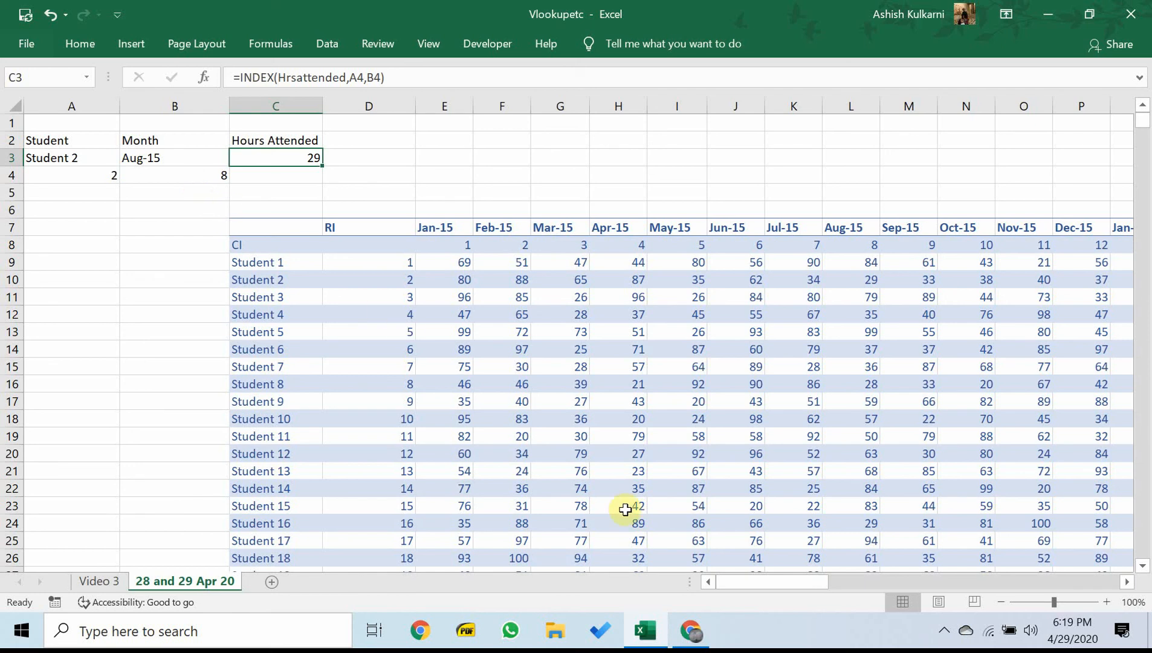
pyautogui.click(691, 633)
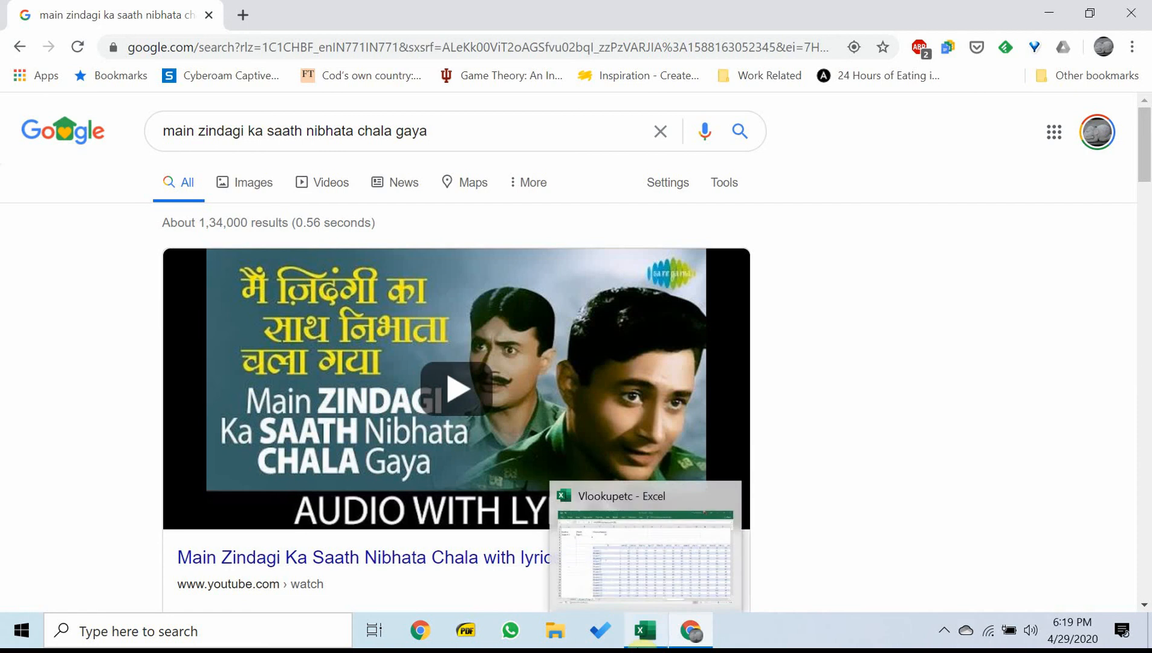
pyautogui.click(946, 631)
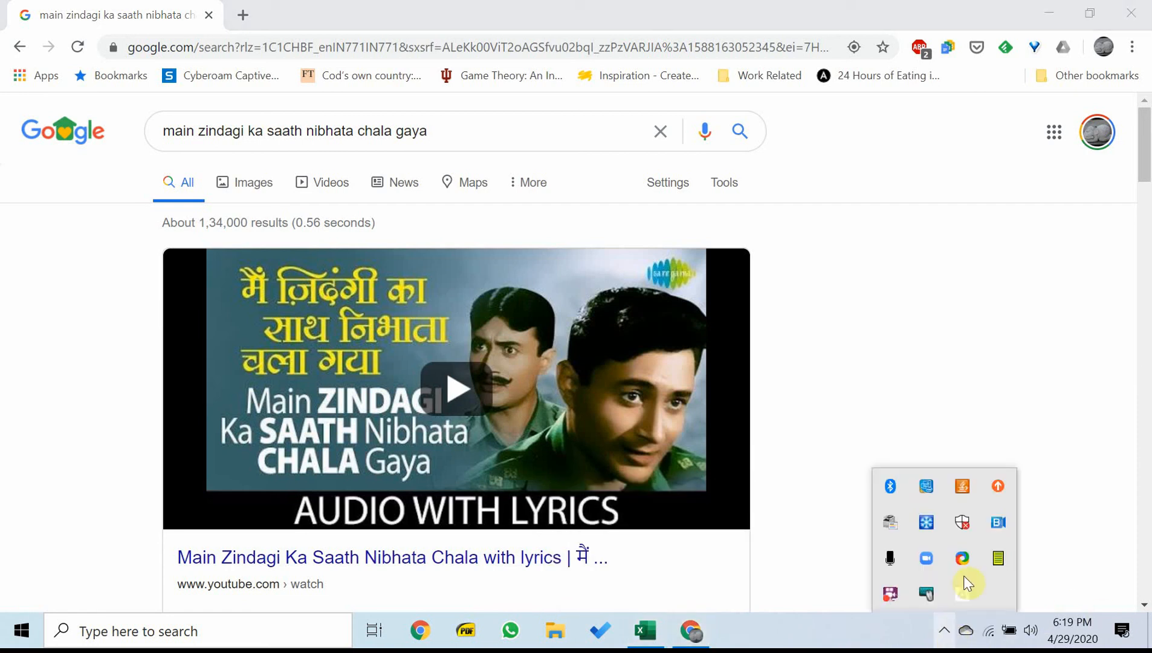
pyautogui.rightClick(887, 592)
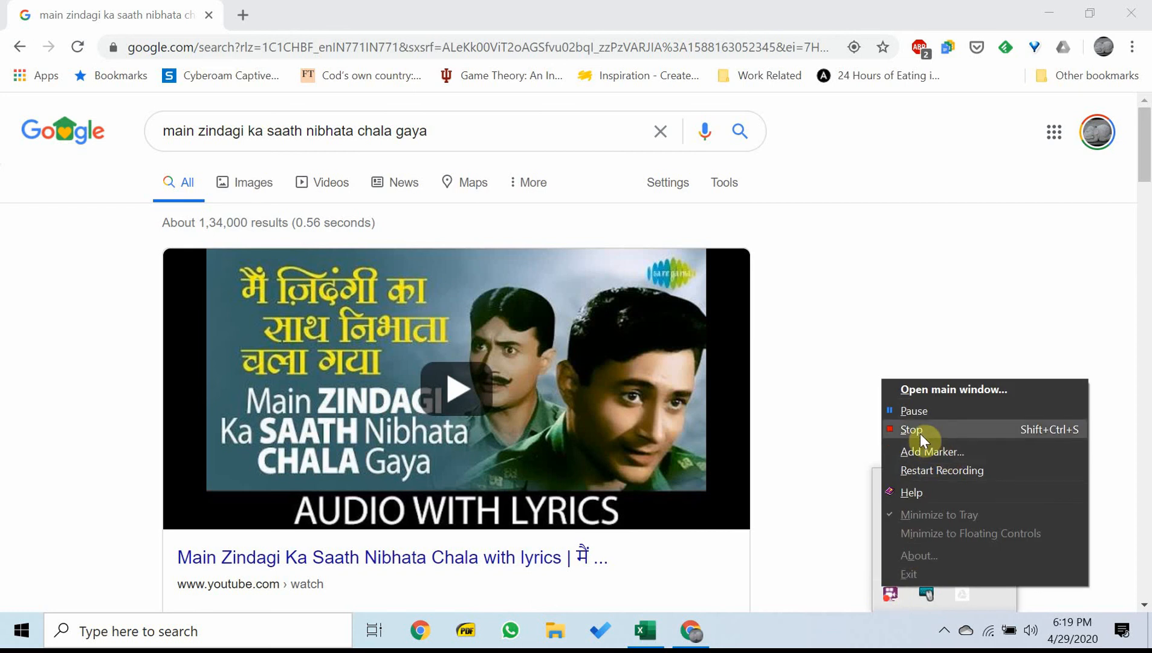